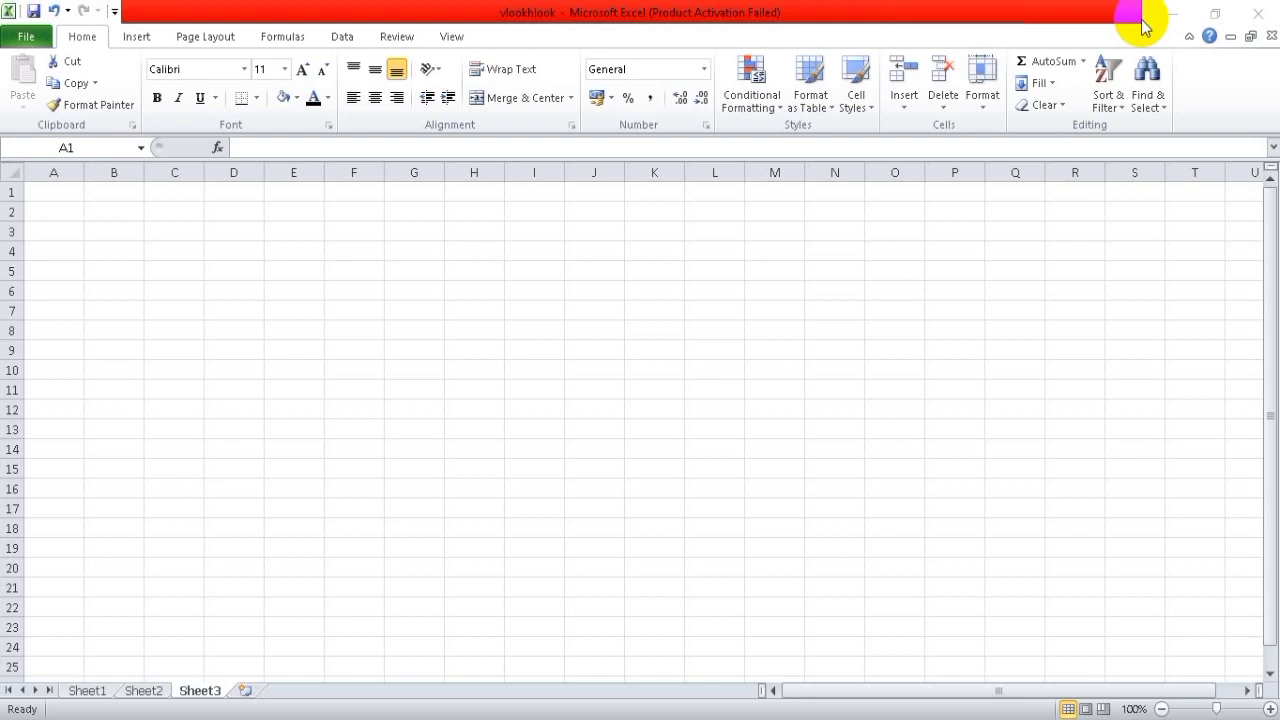
- On Sheet2, enter VERTIKAL in cell E3 beside the VLOOKUP heading
left_click(137, 694)
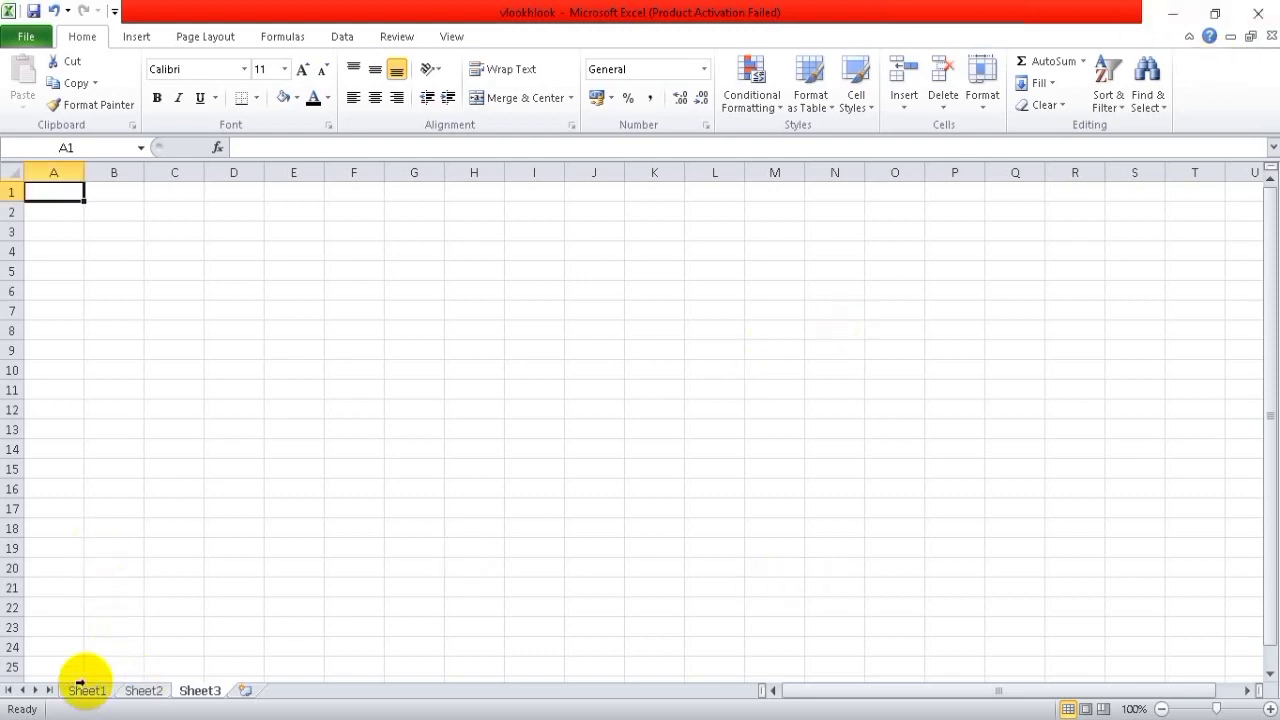
left_click(143, 690)
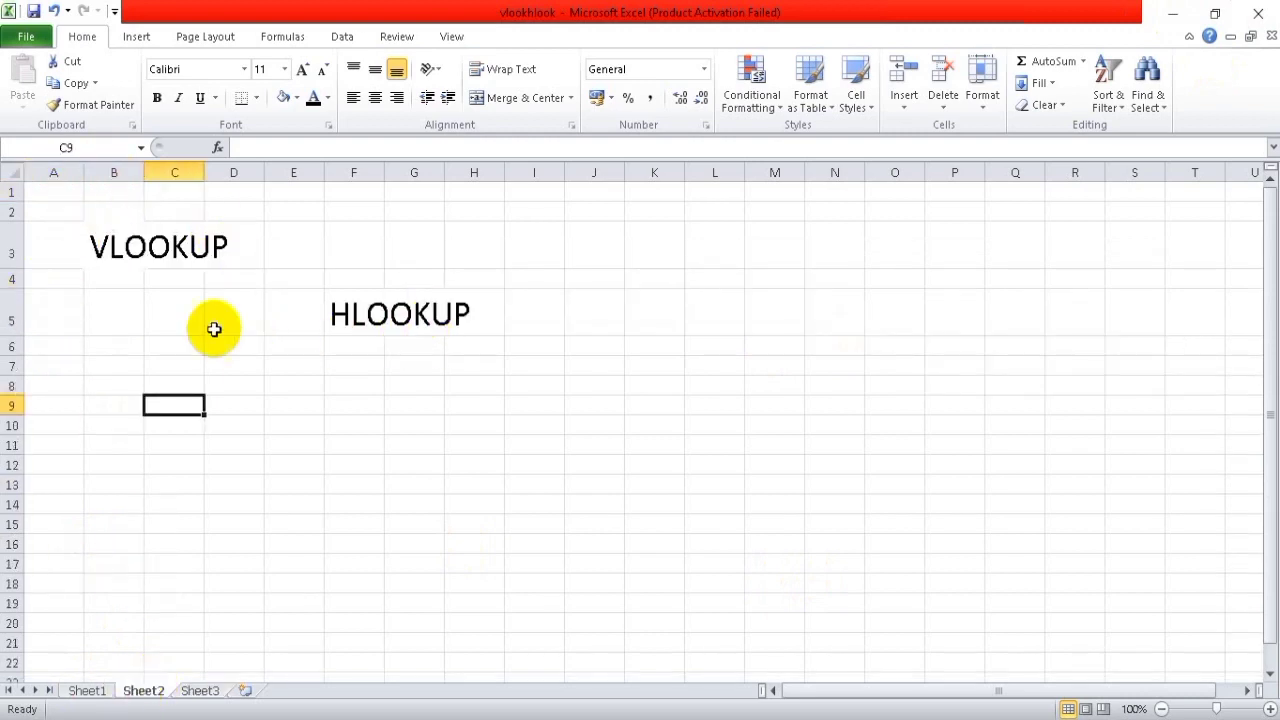
left_click(196, 250)
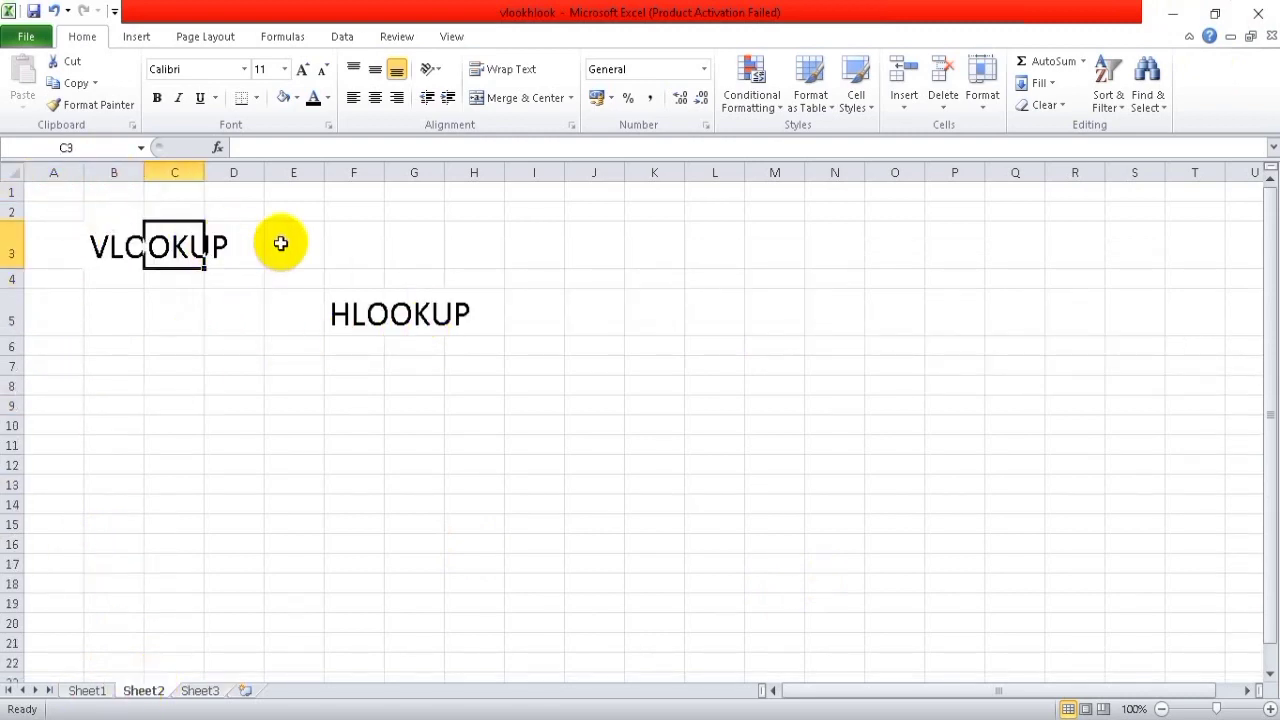
left_click(278, 245)
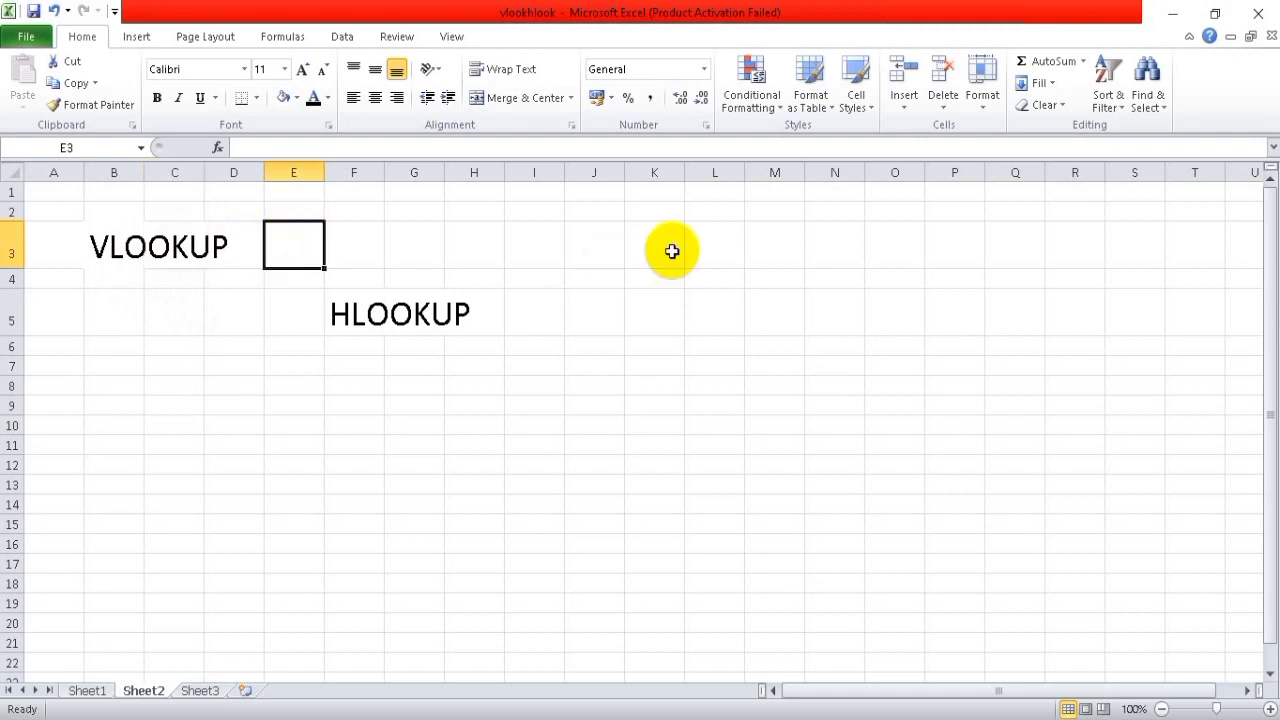
type("VERTIKAL")
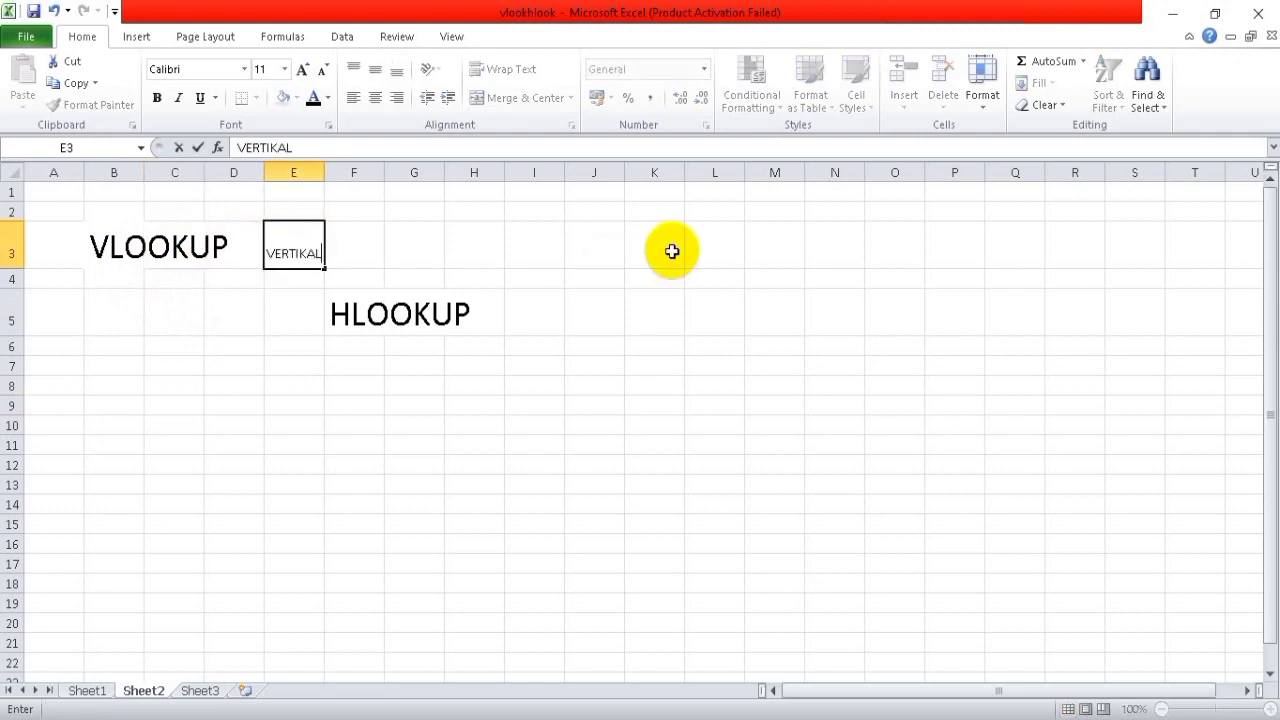
key("Return")
- Enter HORISONTAL in cell I5 beside the HLOOKUP heading
key("Down")
key("Right")
key("Right")
key("Right")
key("Right")
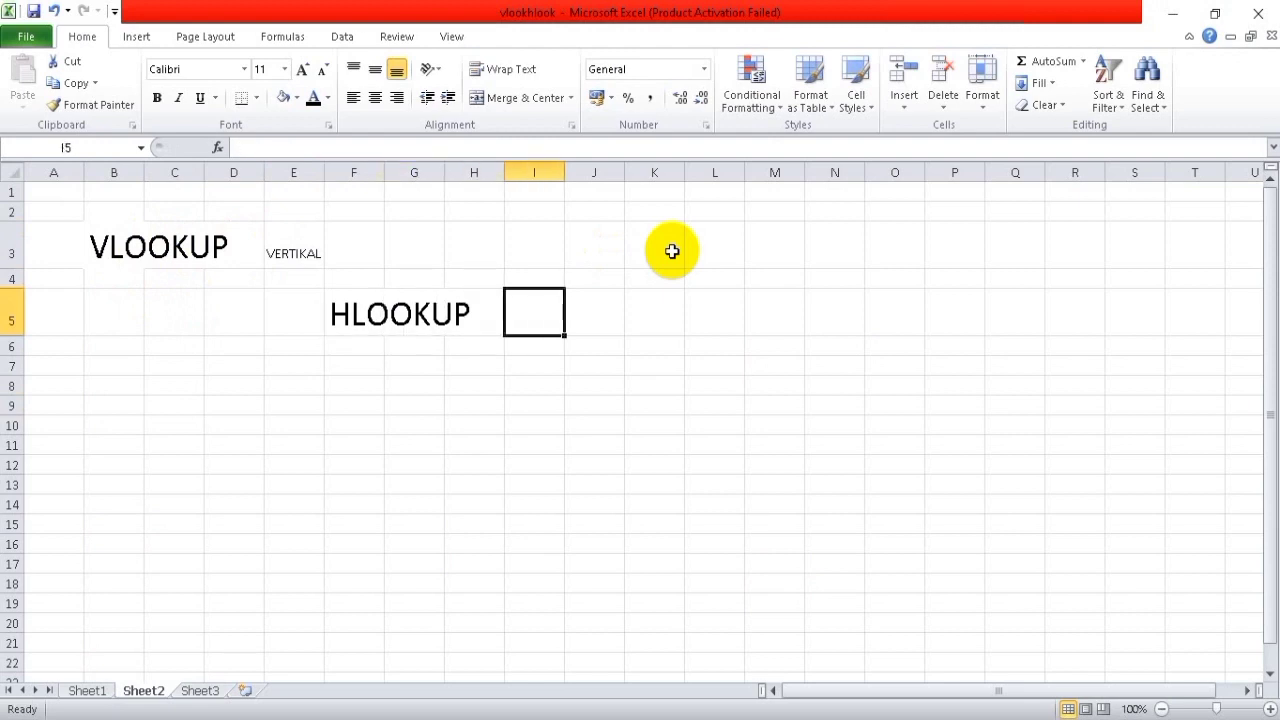
type("HO")
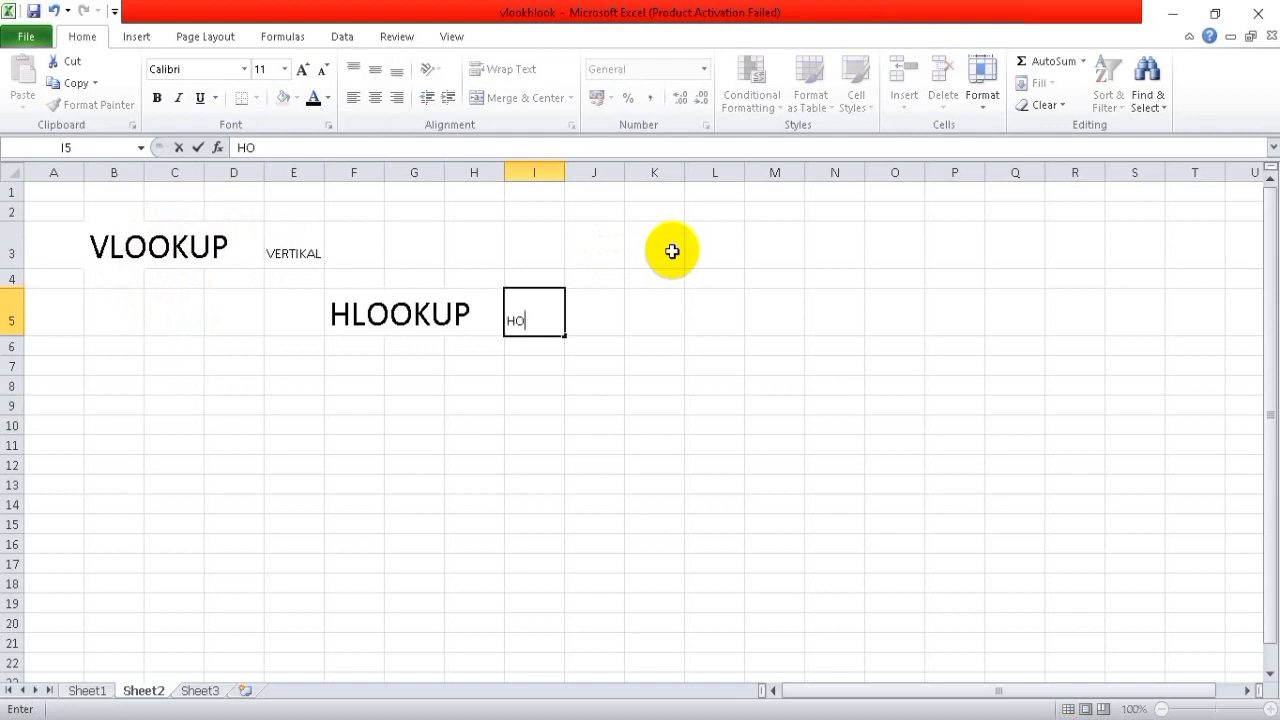
type("RISONTAL")
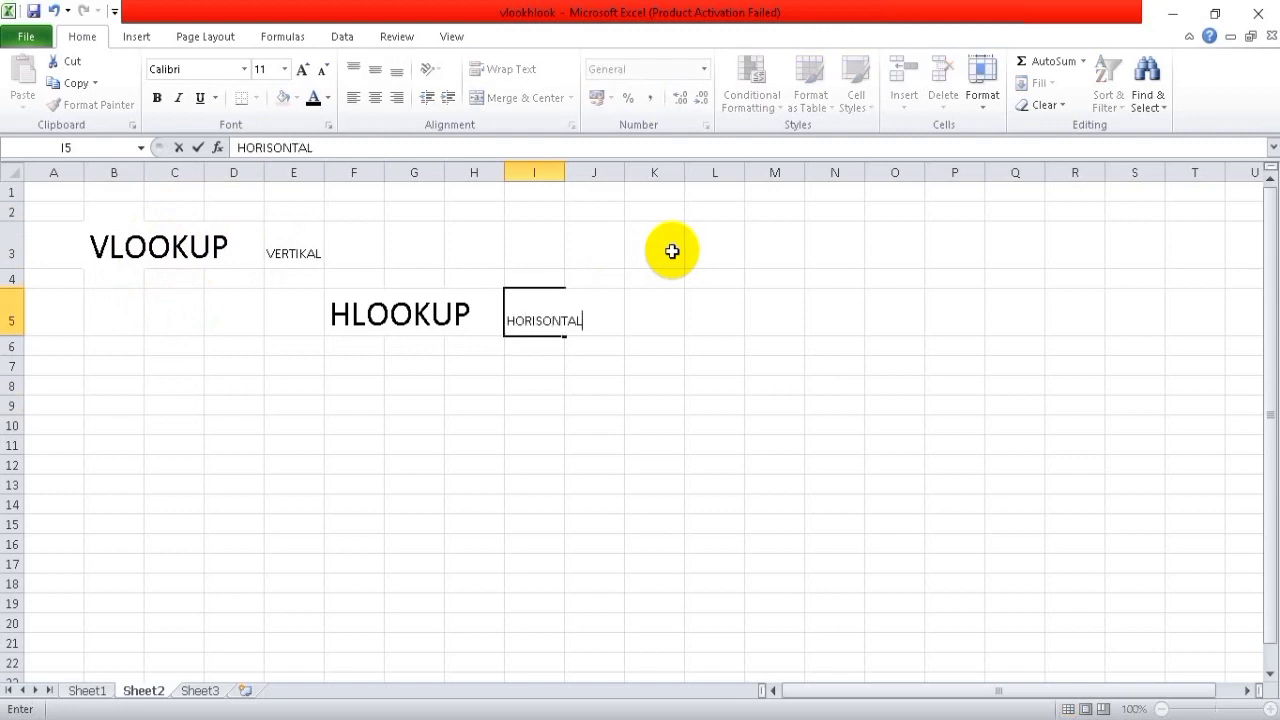
key("Return")
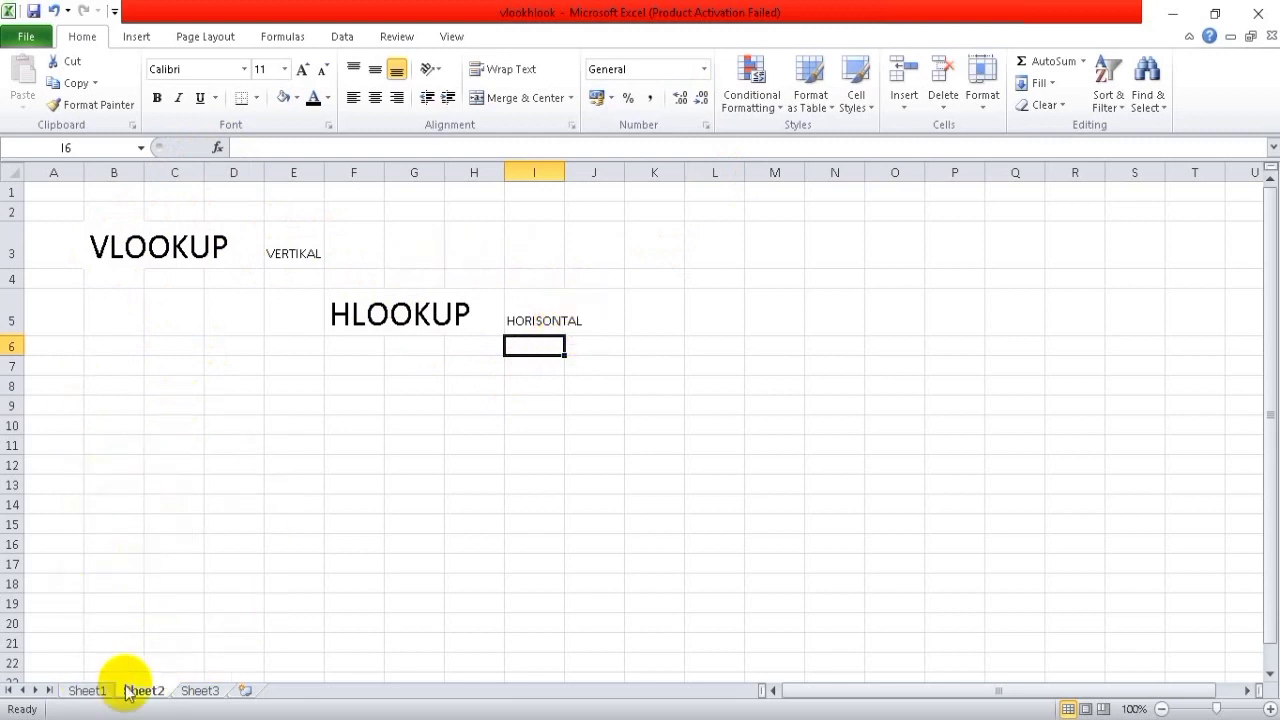
- On Sheet1, enter =VLOOKUP(B6;B14:D18;2;0) in cell C6 to retrieve the first item's name
left_click(88, 691)
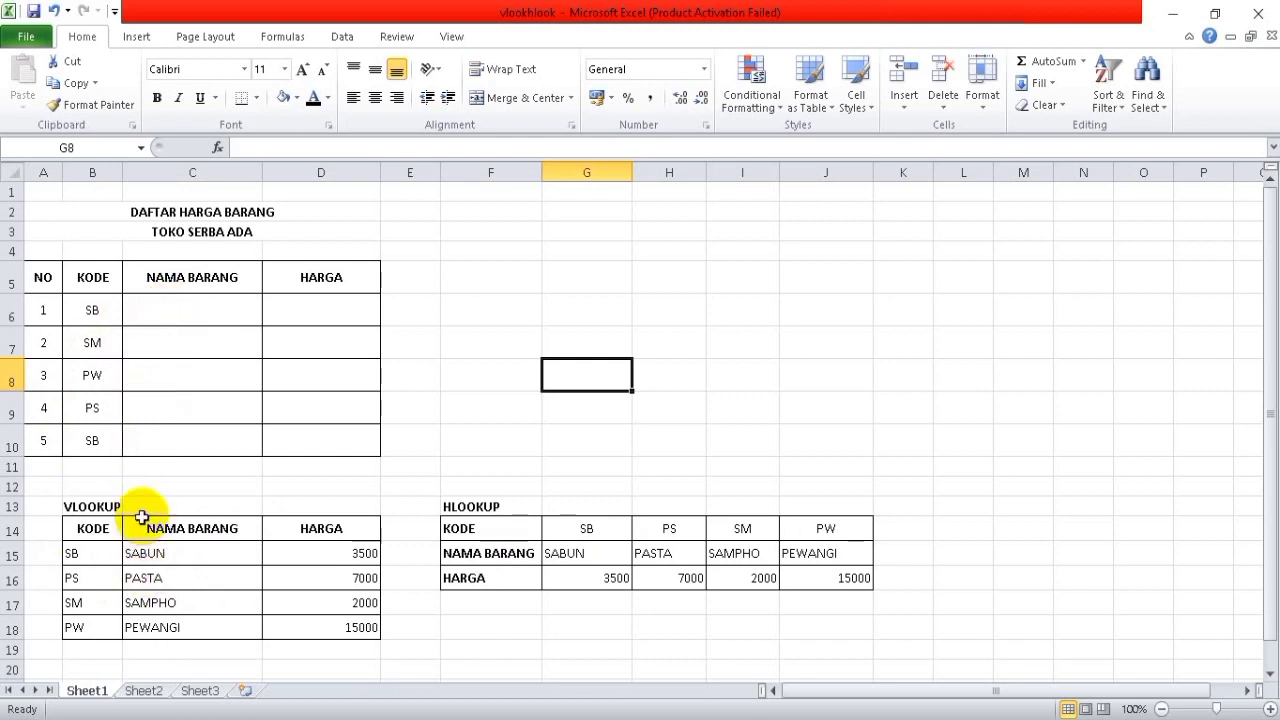
left_click(187, 313)
type("=")
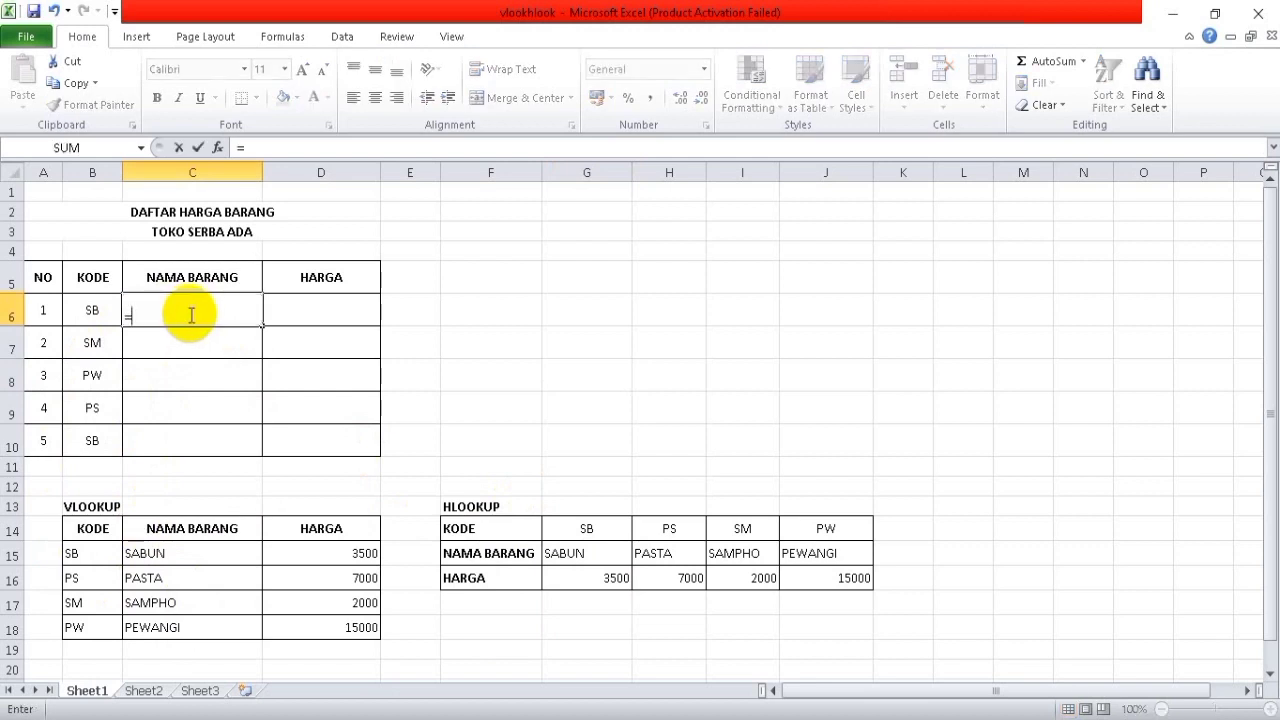
type("VLOOK")
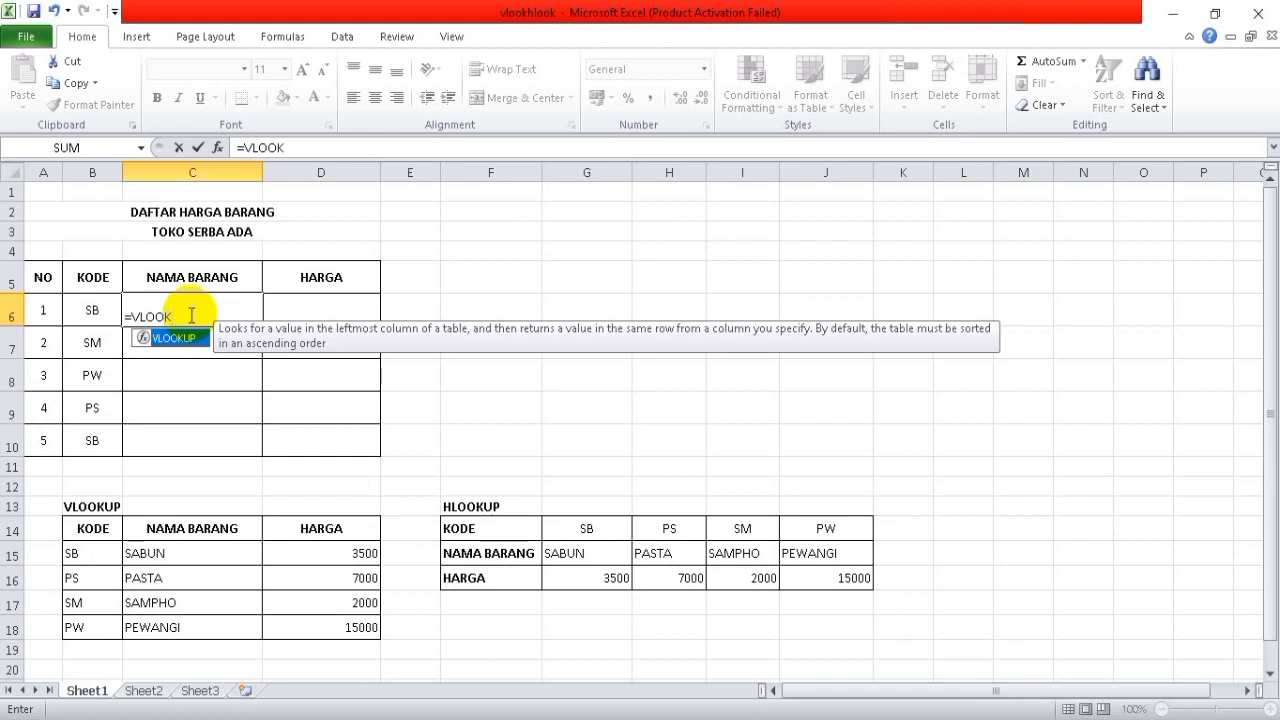
type("UP(")
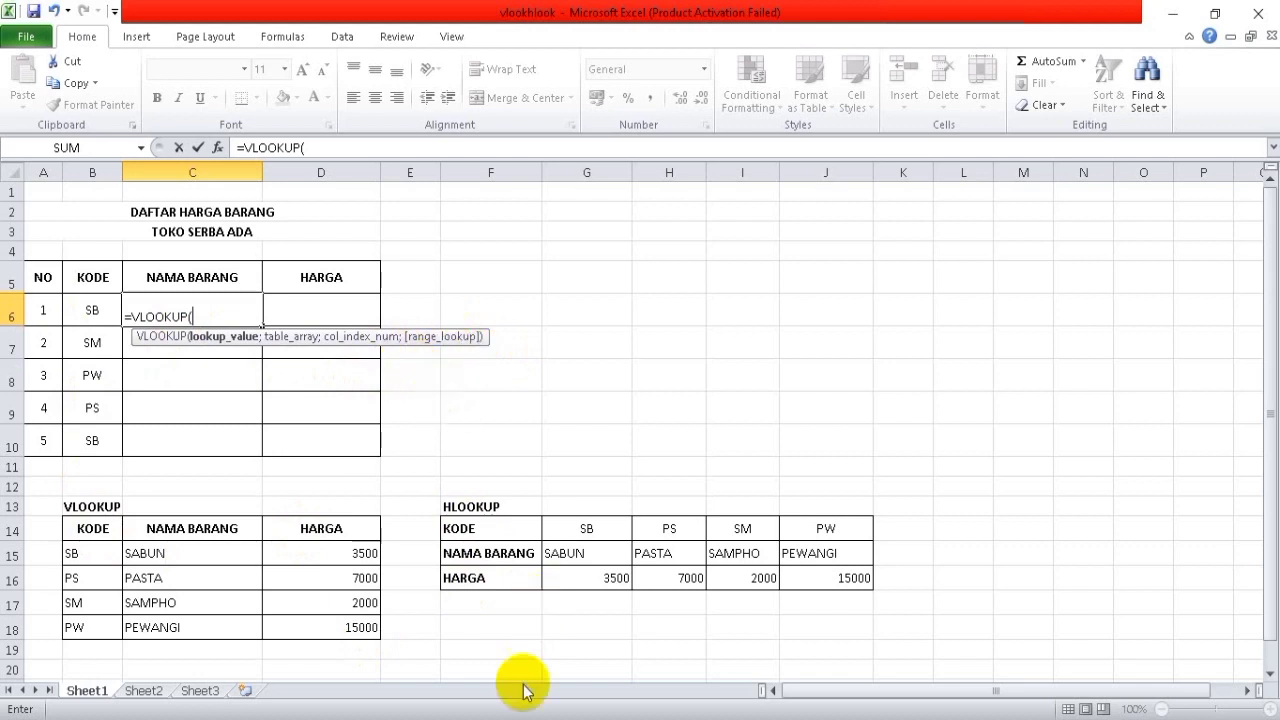
mouse_move(482, 719)
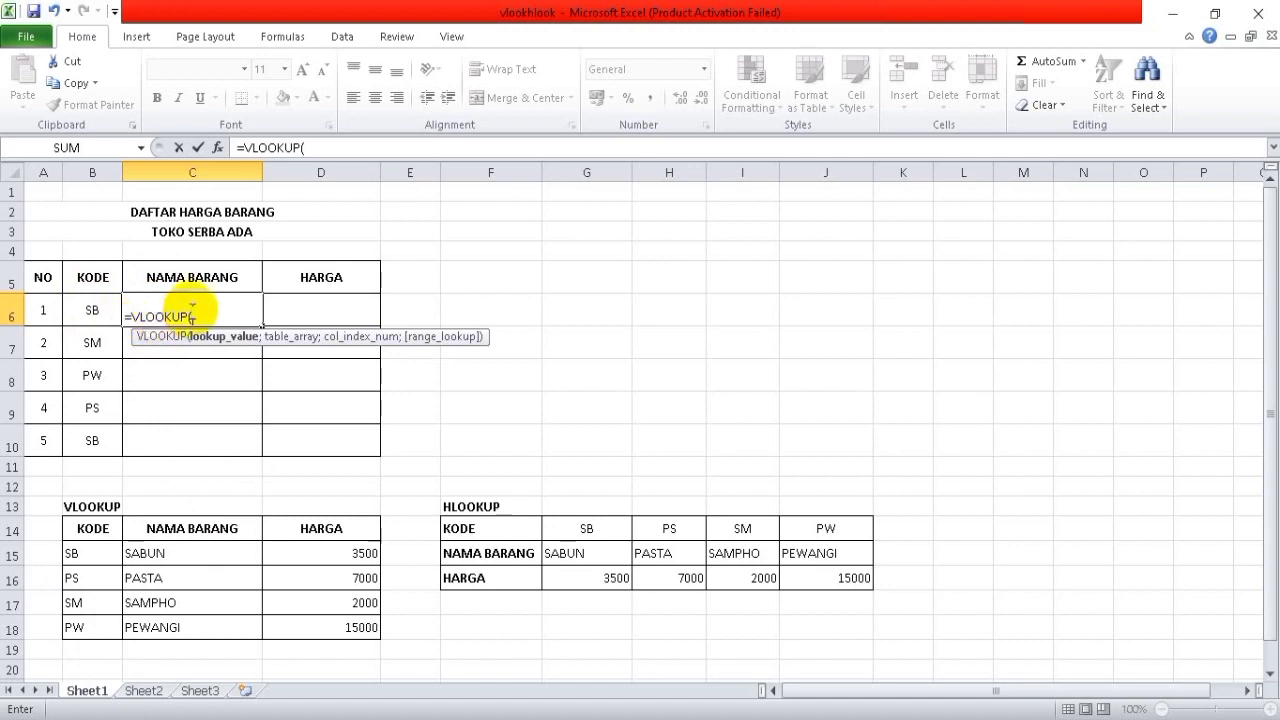
left_click(92, 312)
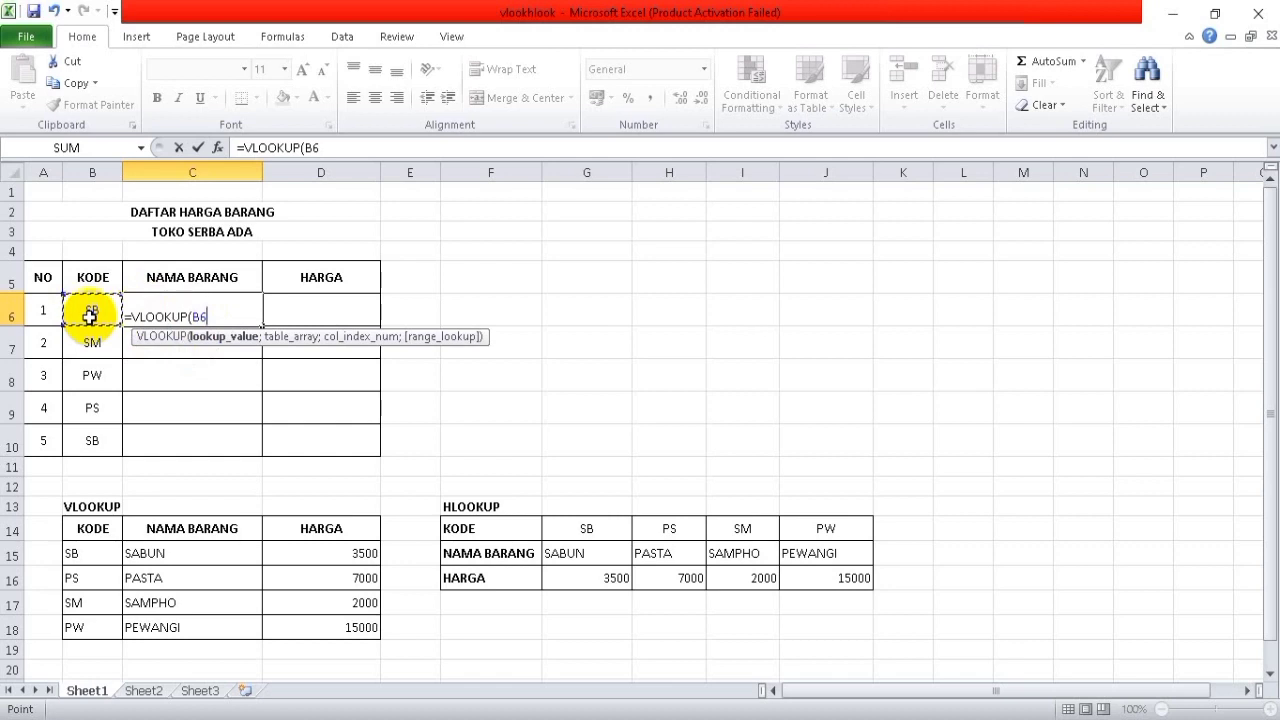
type(";")
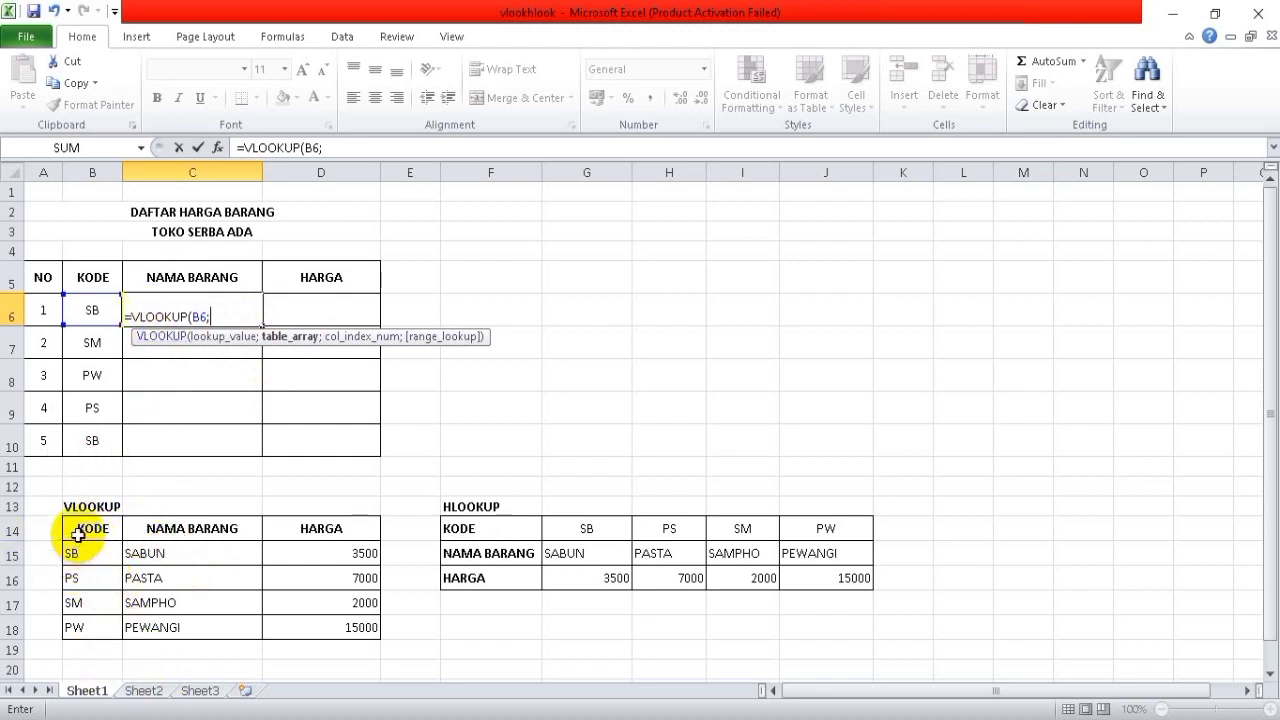
left_click_drag(72, 535, 337, 624)
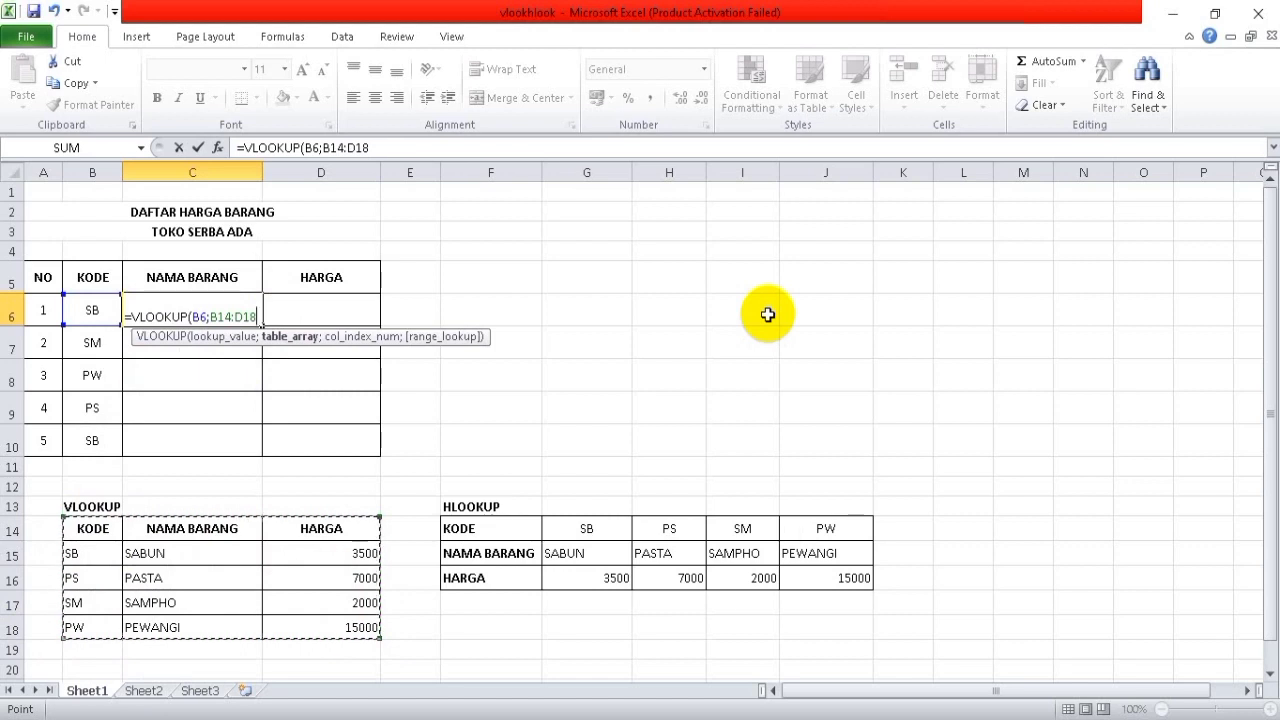
type(";")
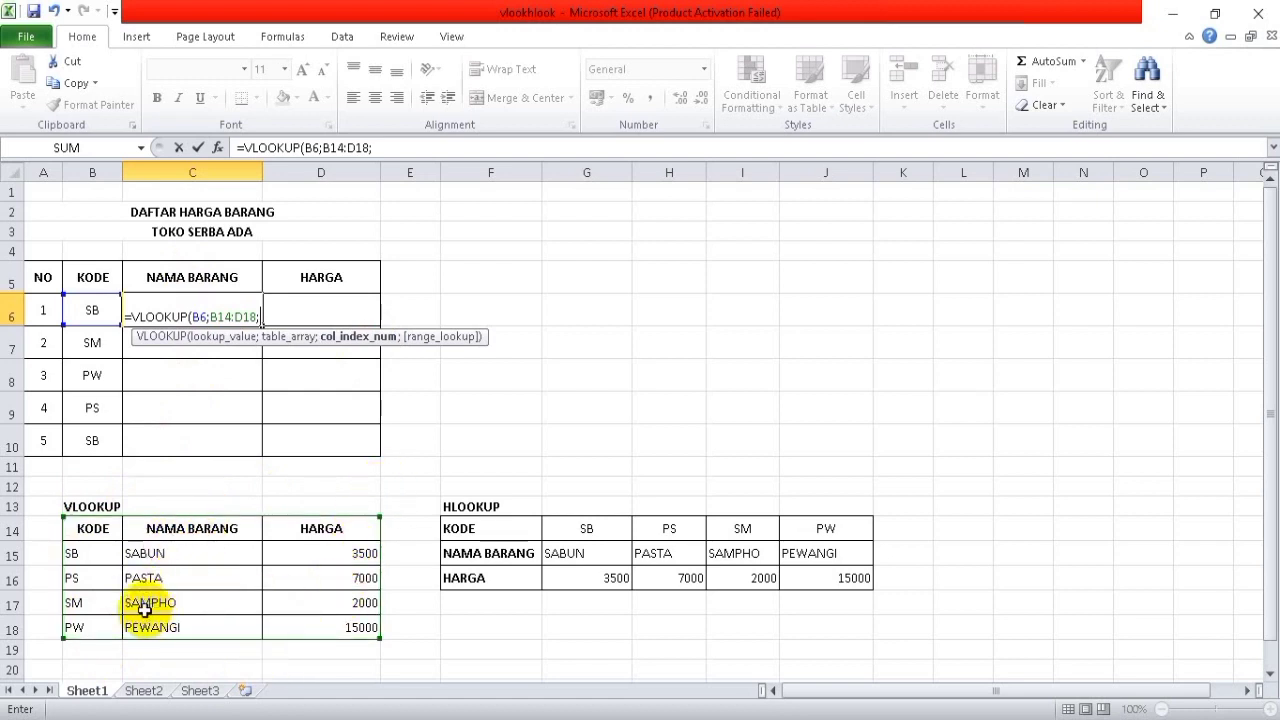
type("2")
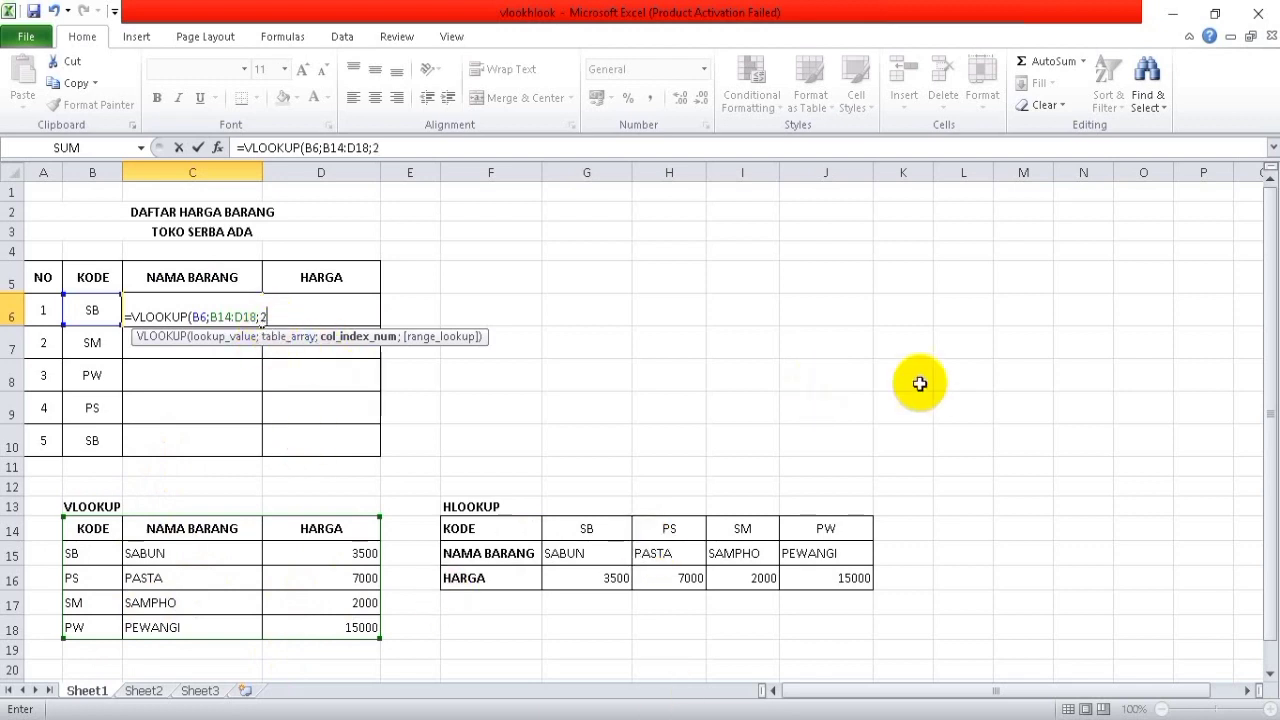
type(";")
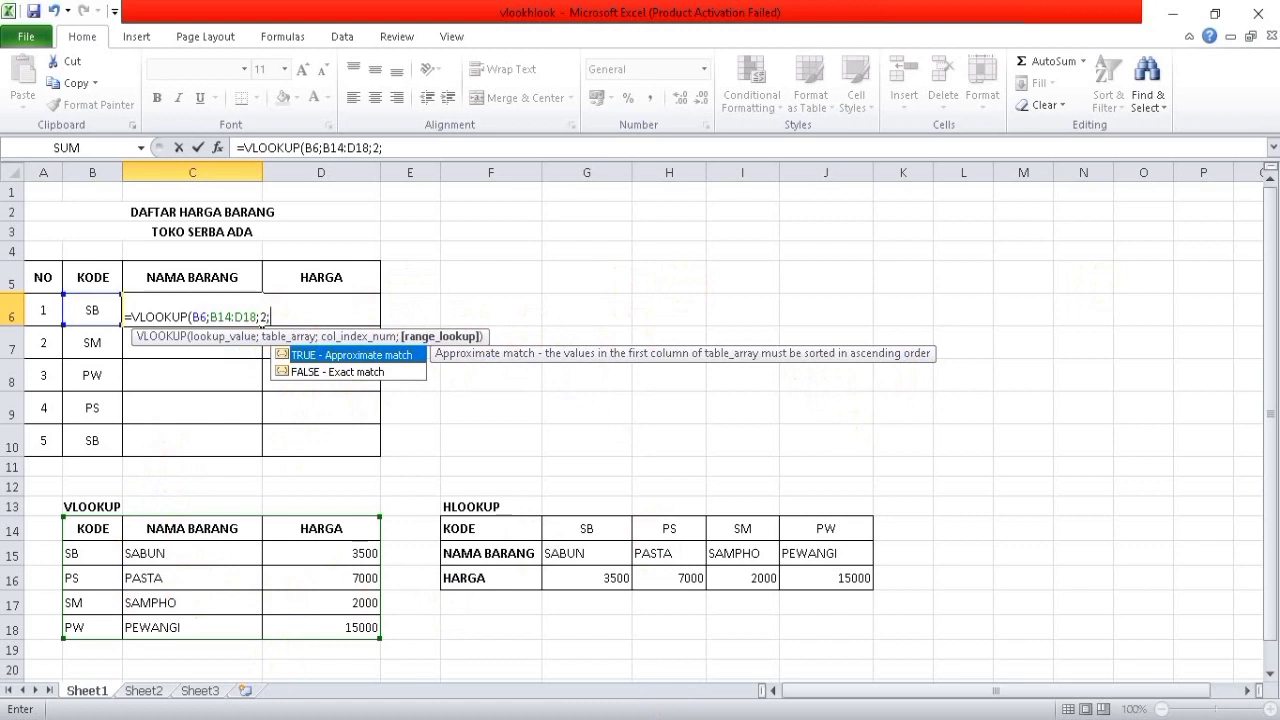
type("0)")
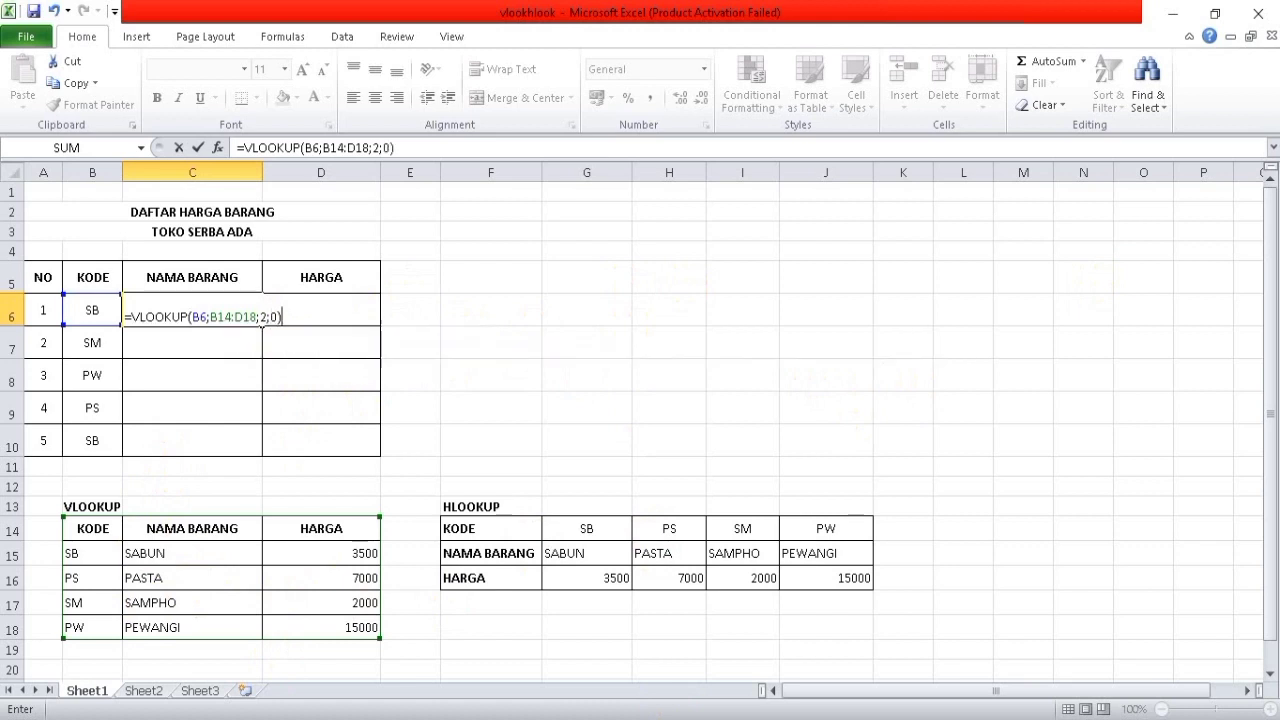
key("Return")
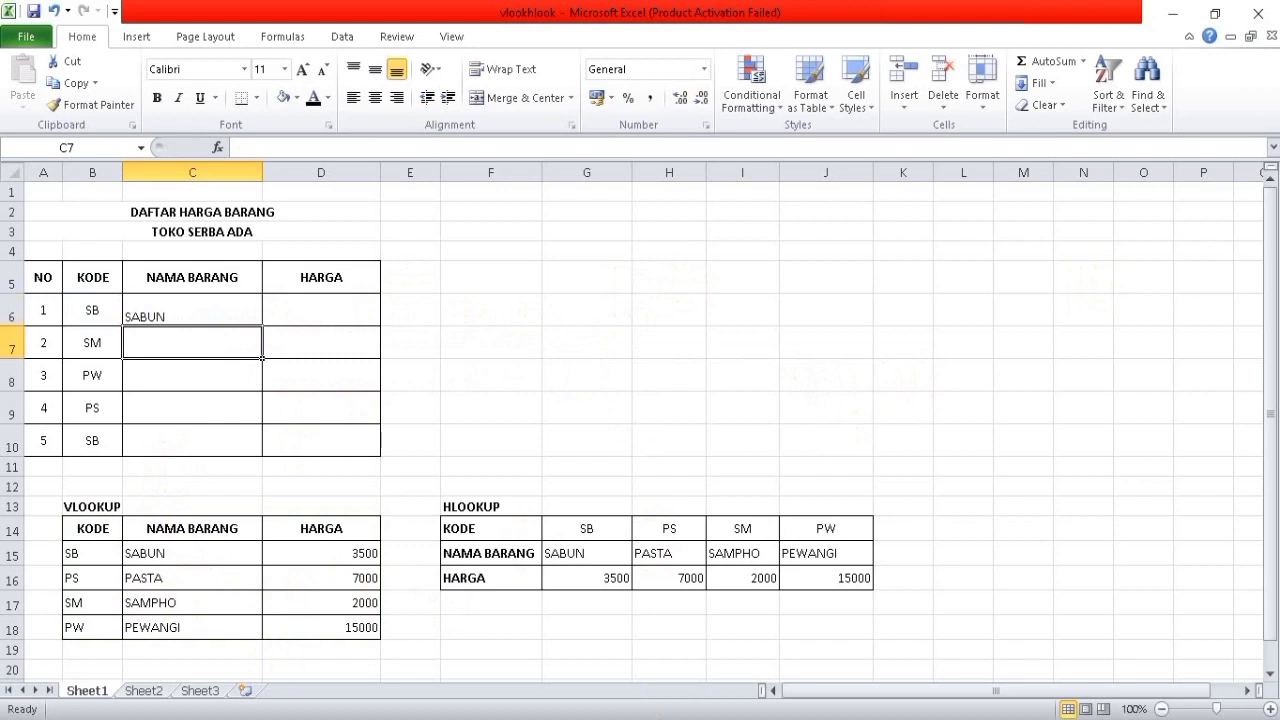
- Test the C6 lookup by changing the code in B6 to SM and then to PW
left_click(232, 303)
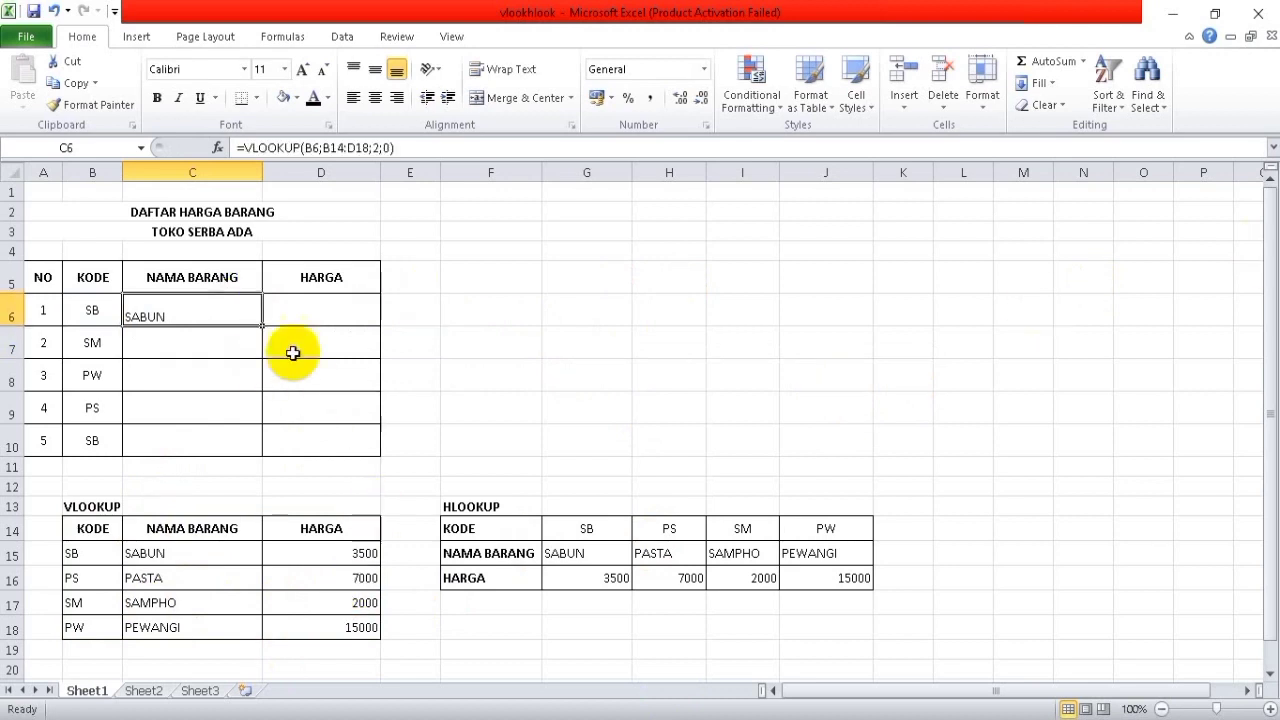
left_click(100, 309)
left_click(143, 306)
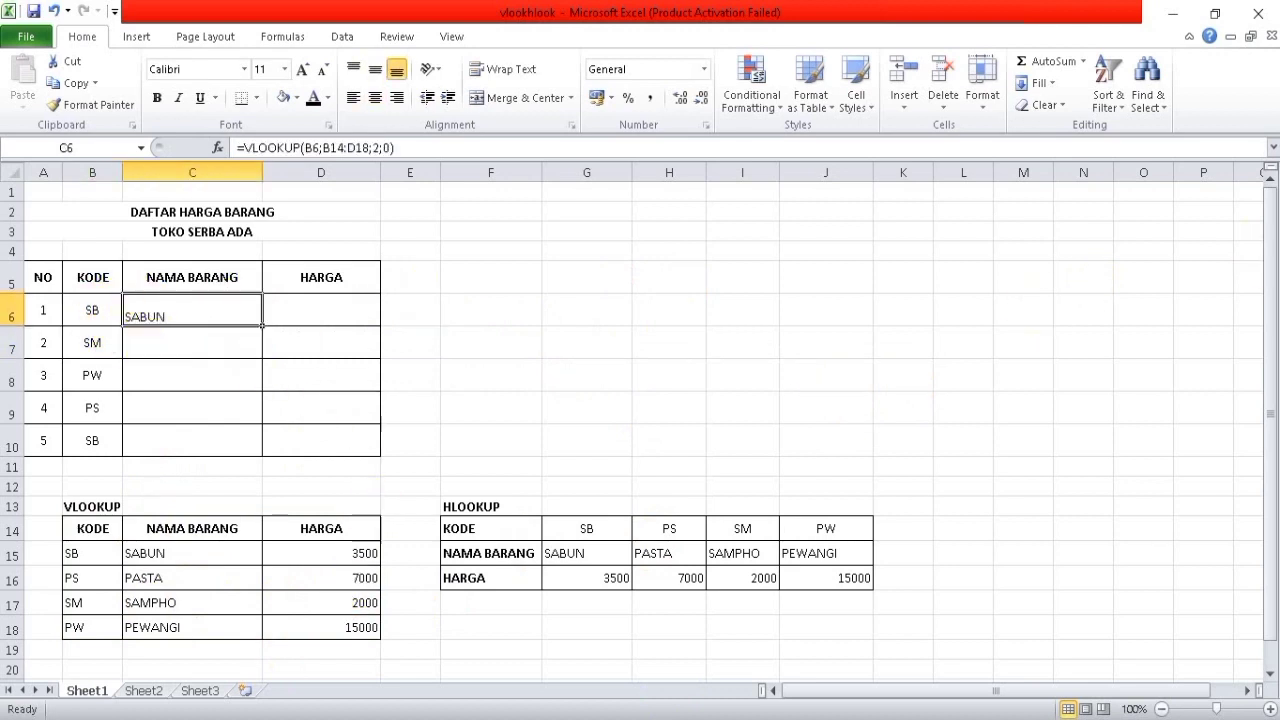
key("Left")
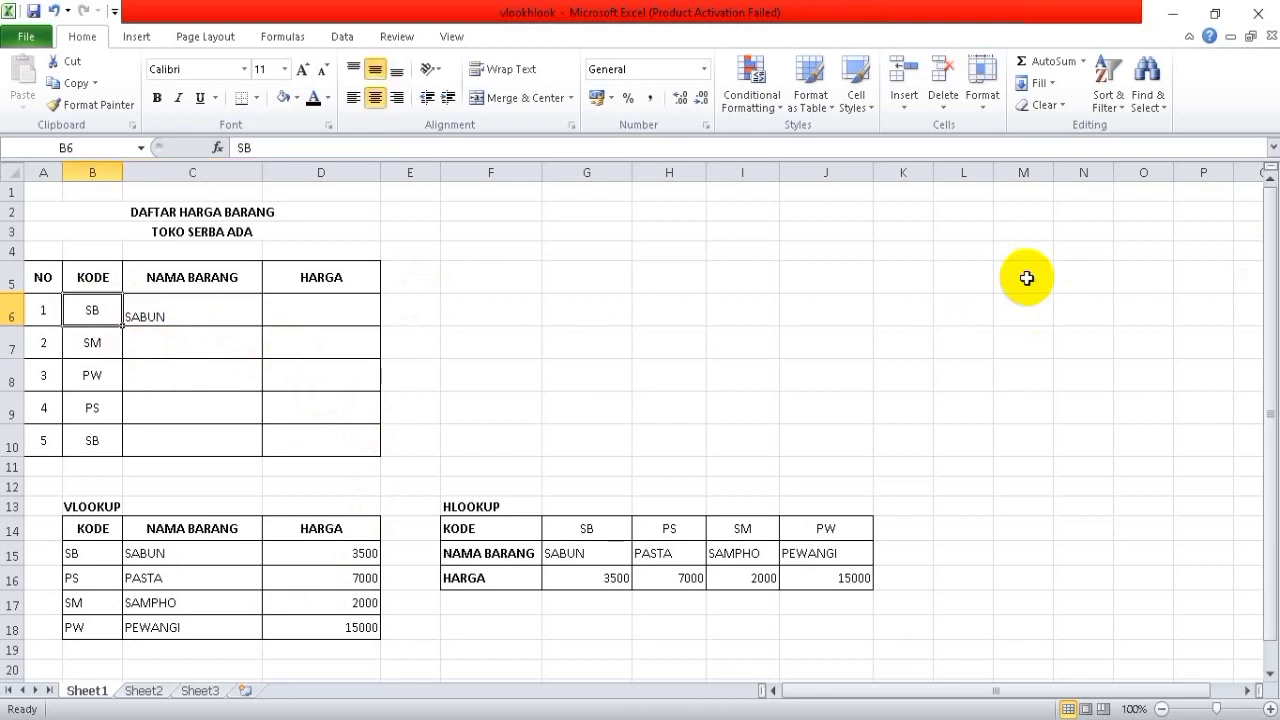
type("SM")
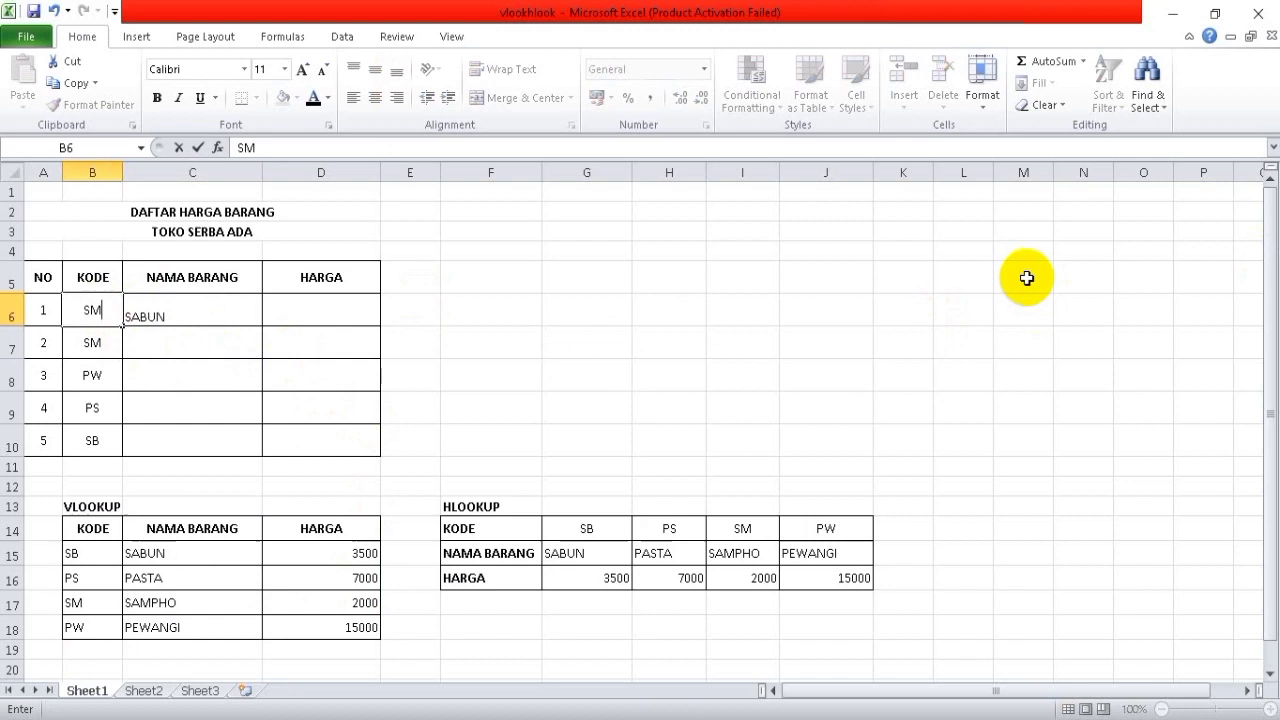
key("Return")
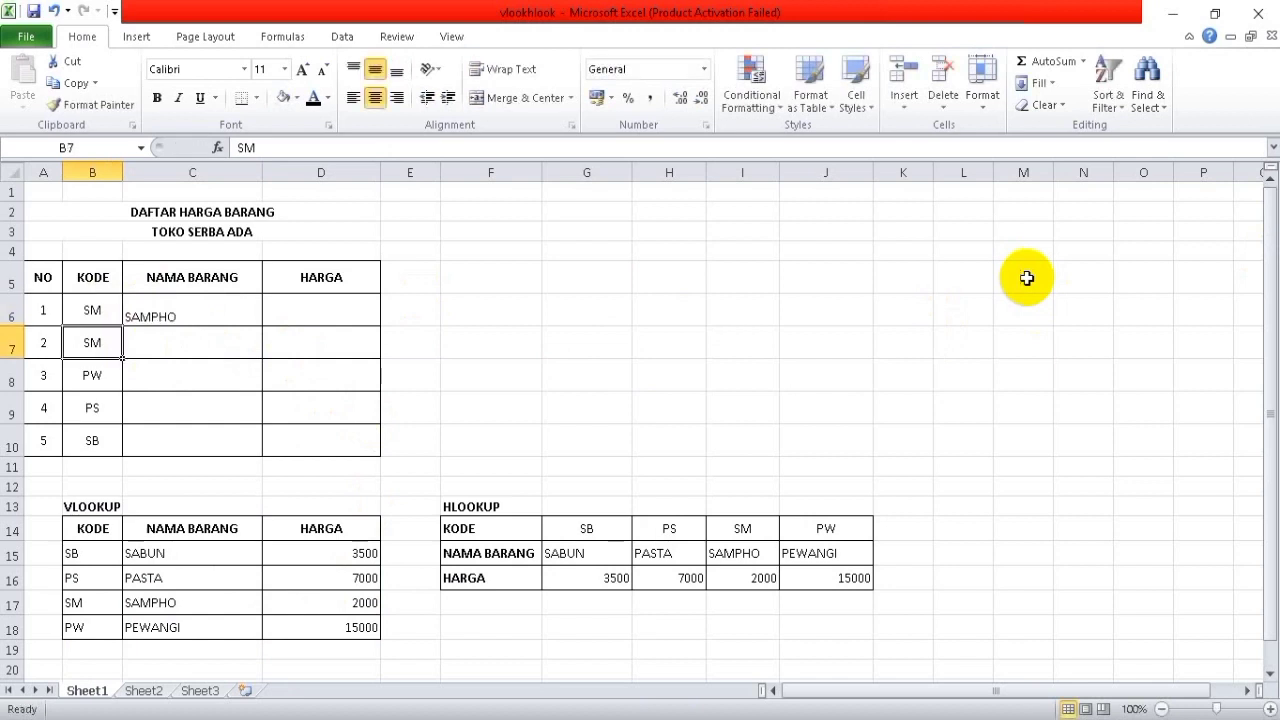
key("Up")
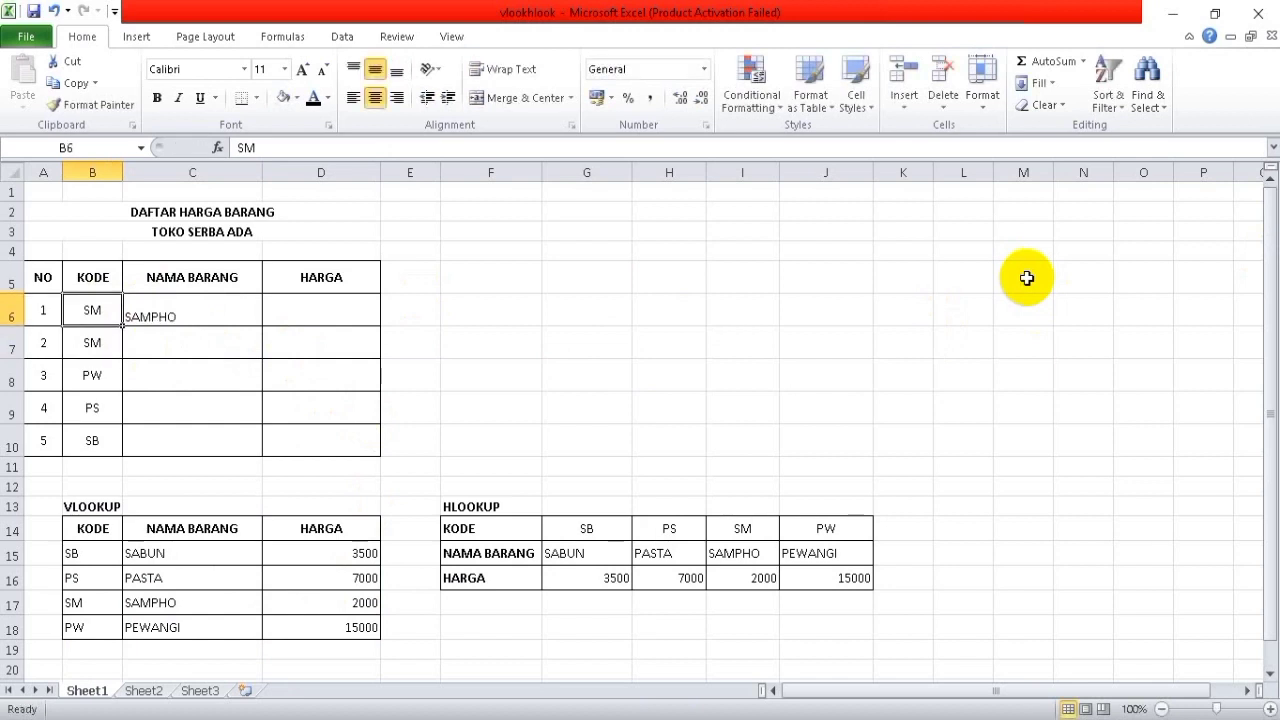
type("PW")
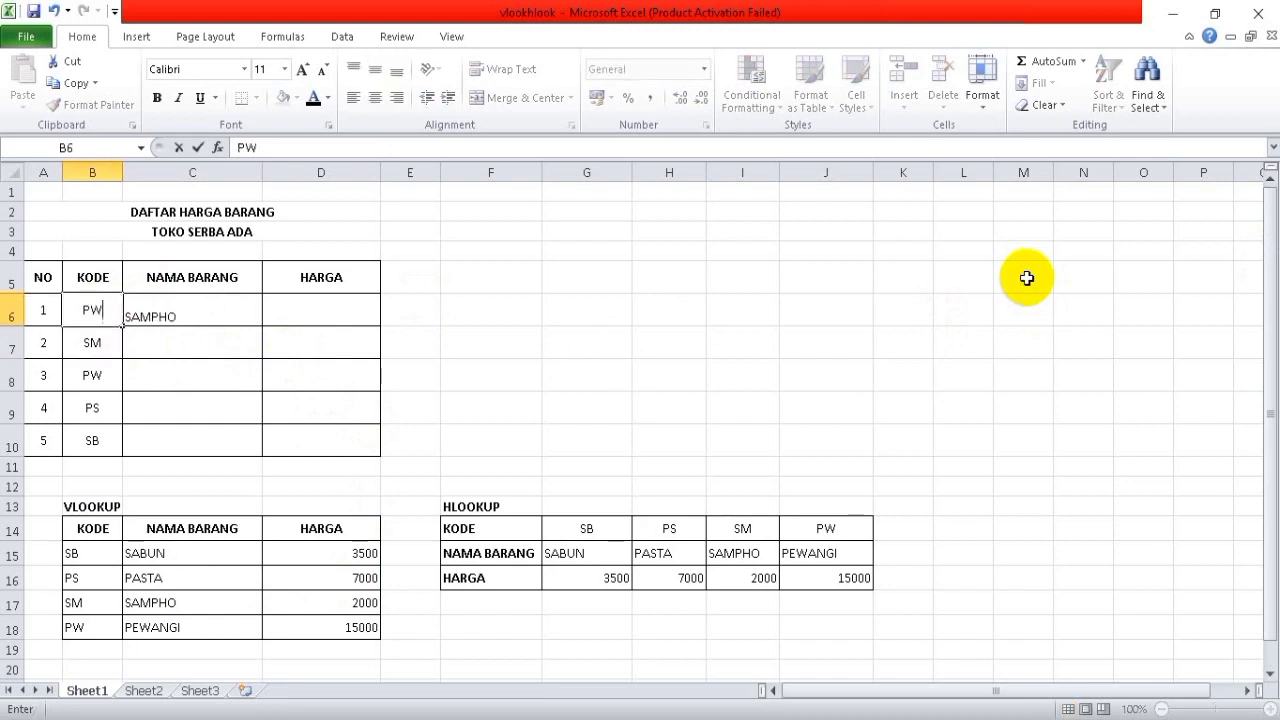
key("Return")
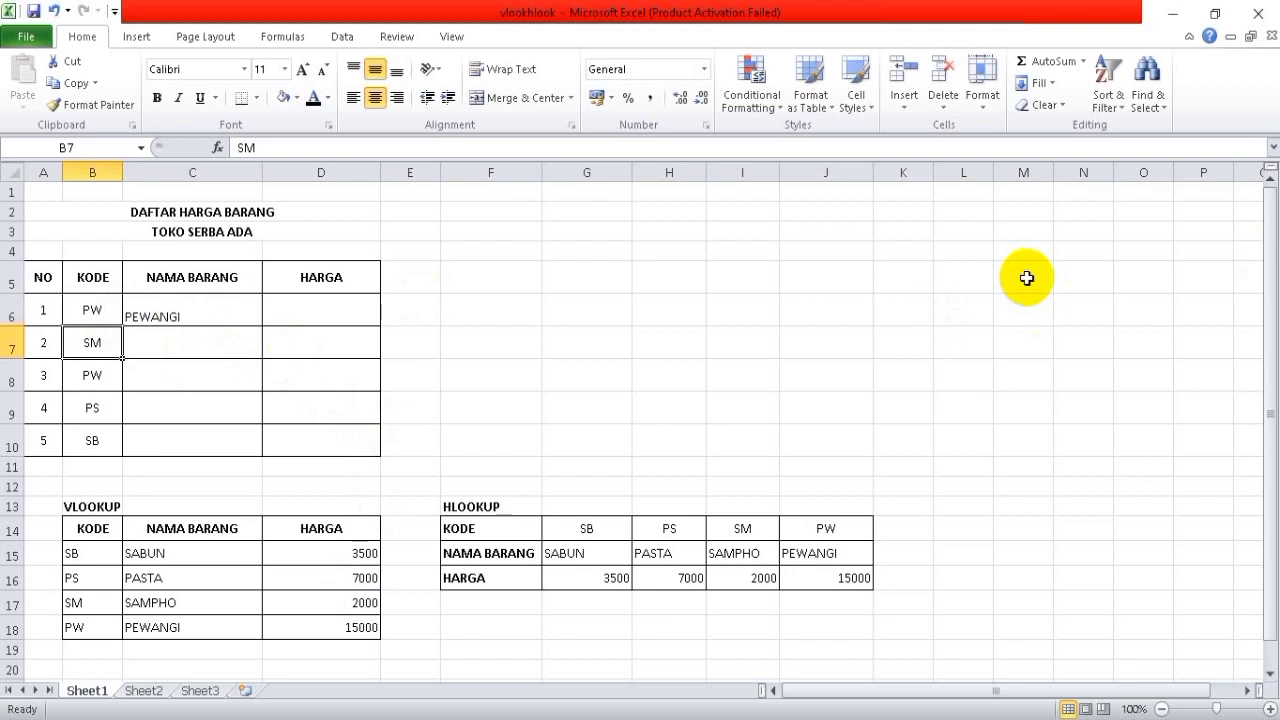
key("Up")
key("Down")
key("Down")
key("Down")
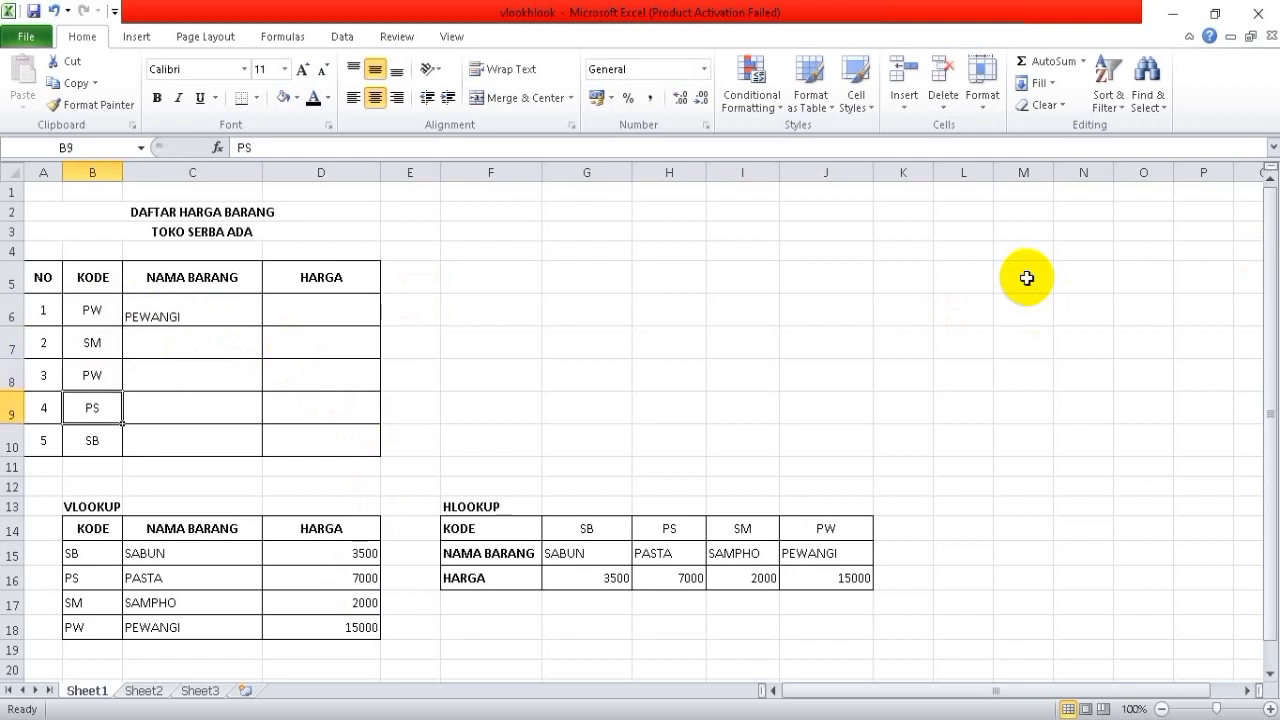
key("Up")
key("Up")
key("Up")
key("Down")
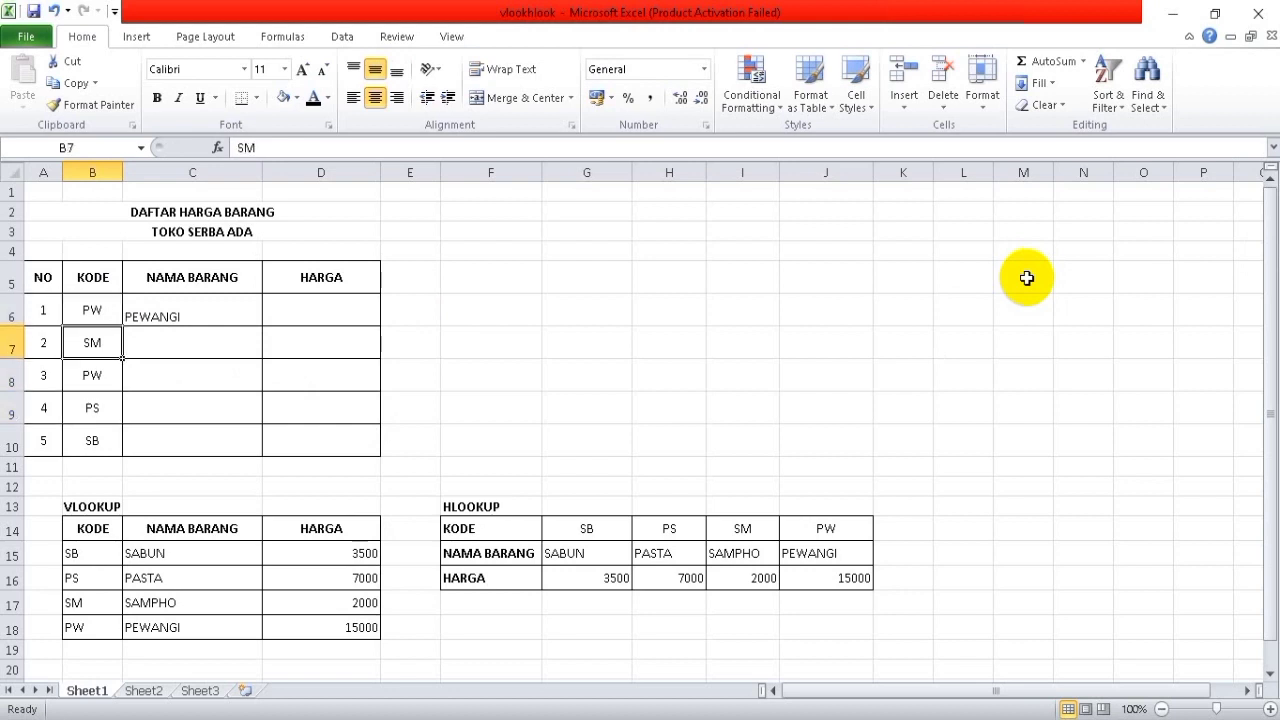
key("Down")
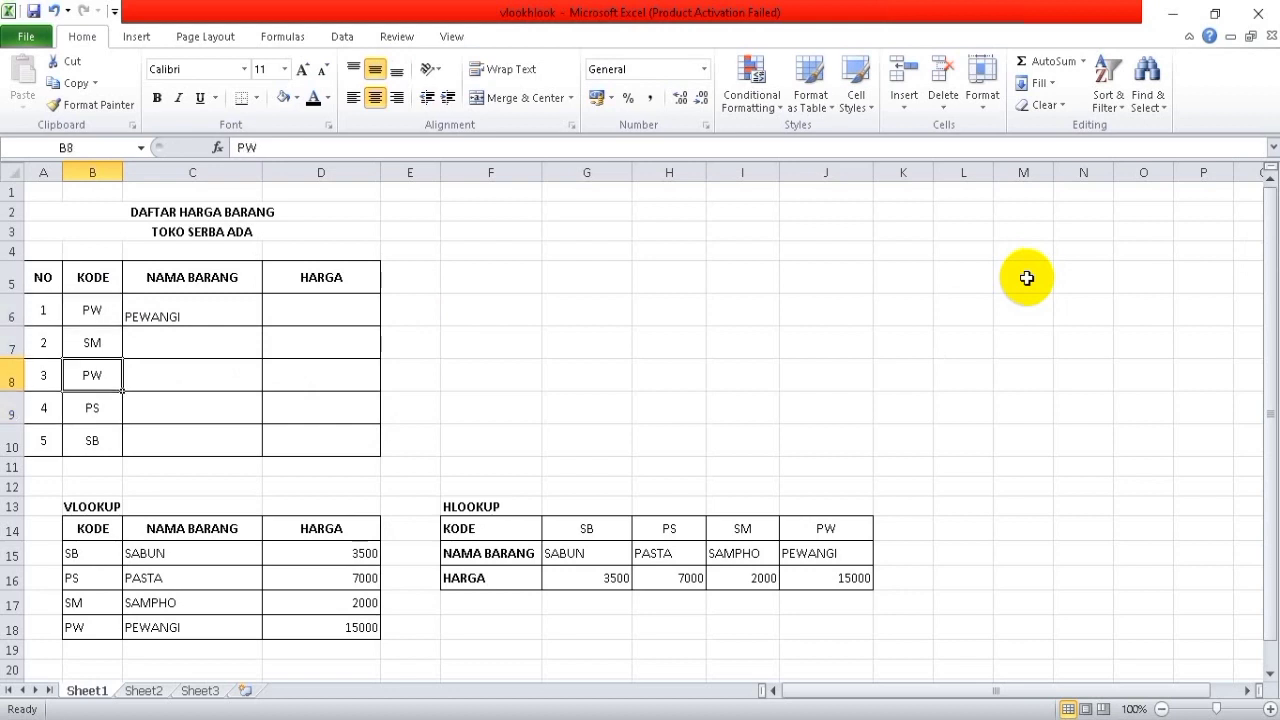
- Set the first row's code in cell B6 to PS to test the name lookup
key("Up")
key("Up")
type("PS")
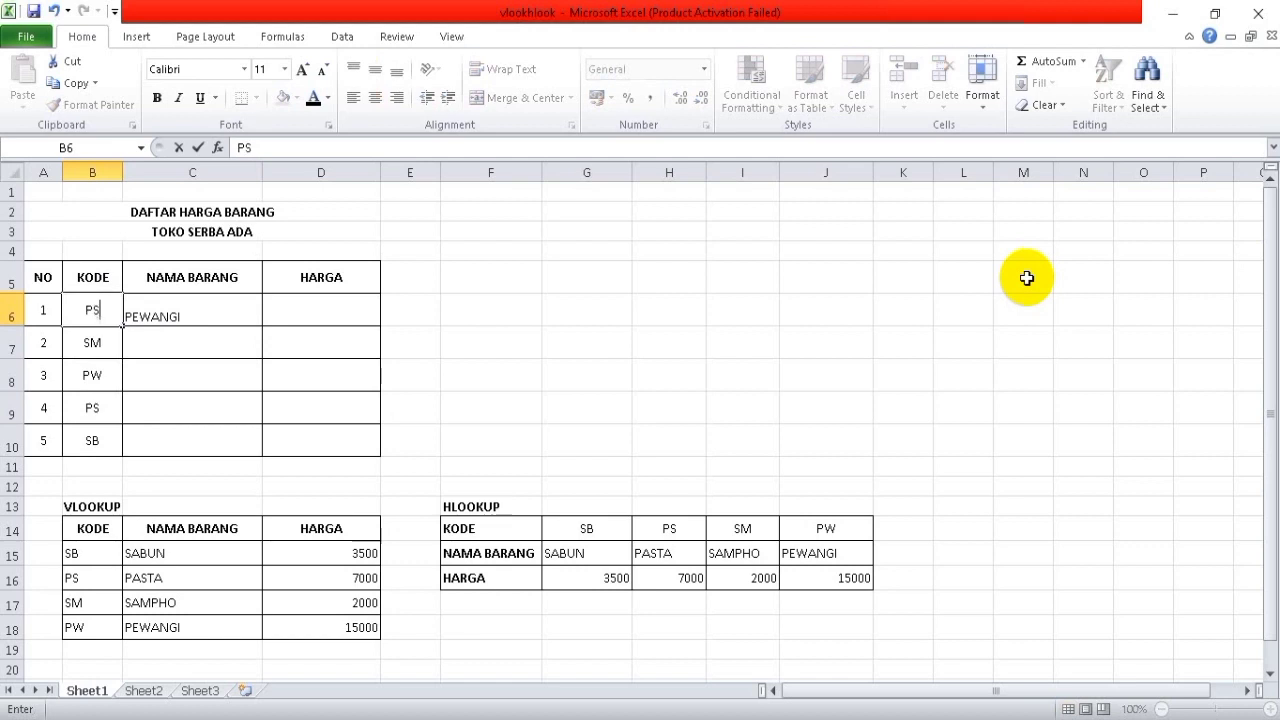
key("Return")
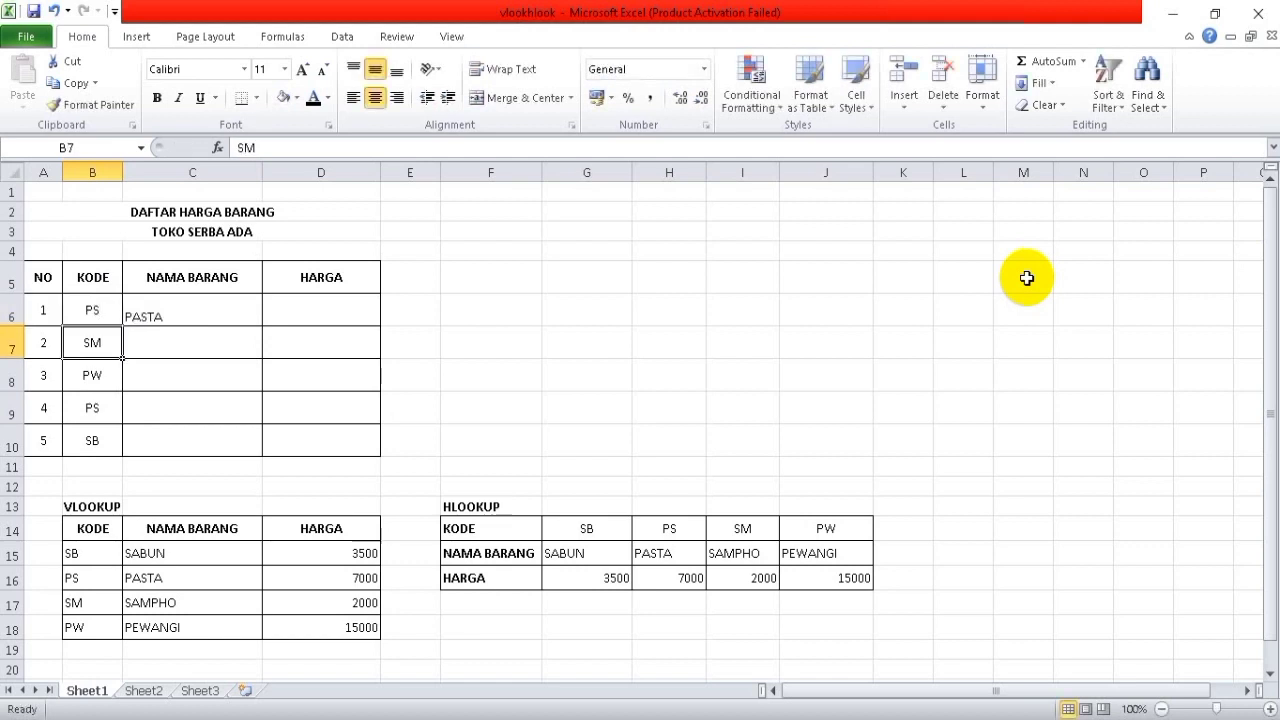
- Copy the VLOOKUP formula from C6 down through C10 and inspect the copied formula in C10
key("Up")
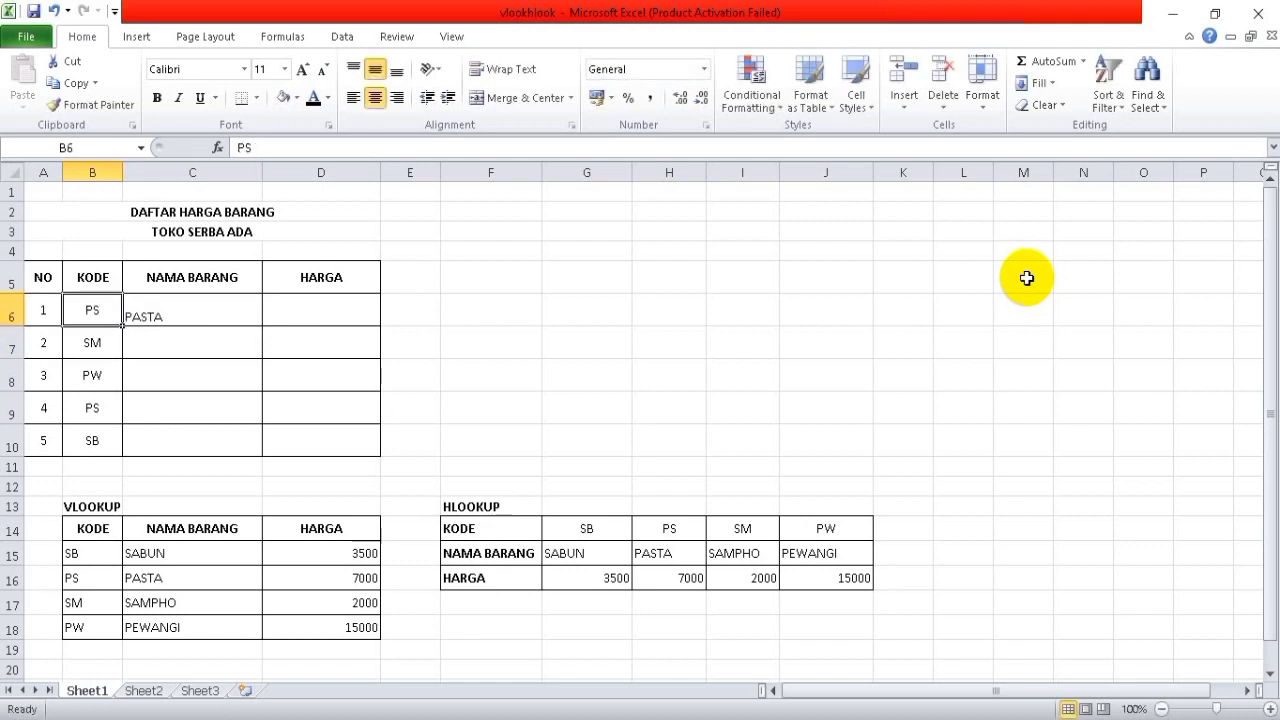
left_click(160, 316)
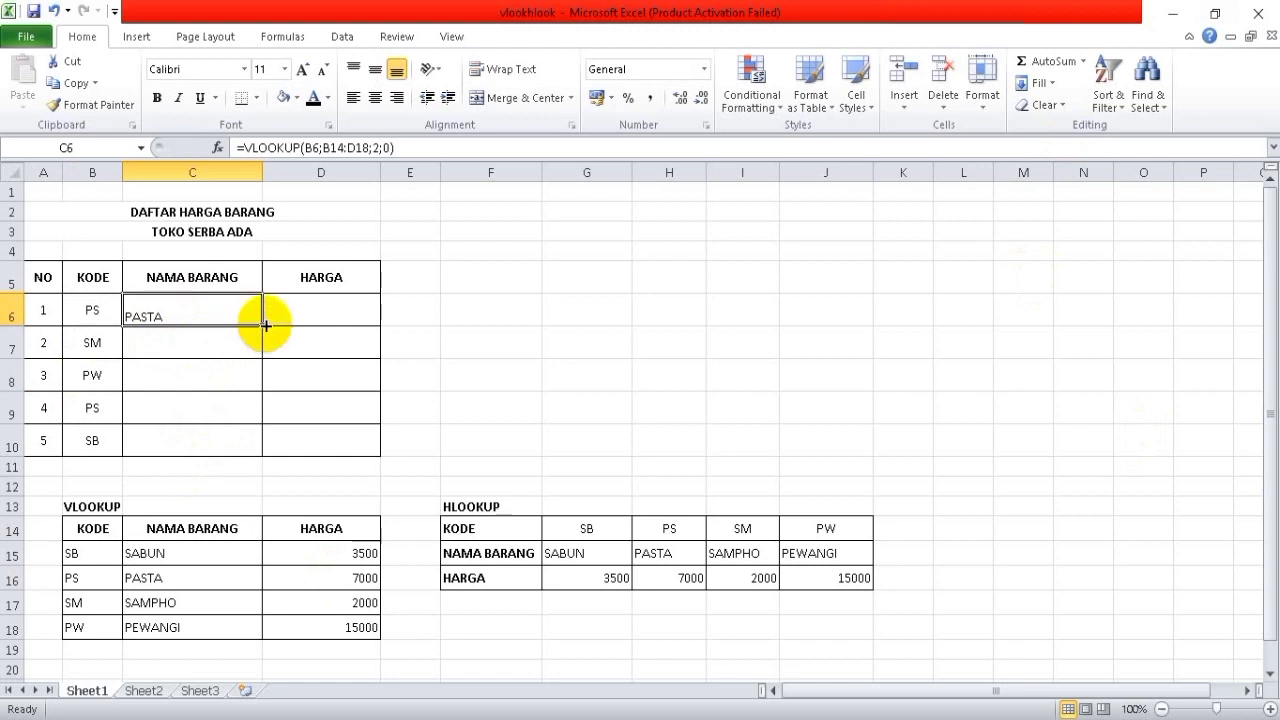
left_click_drag(266, 325, 260, 455)
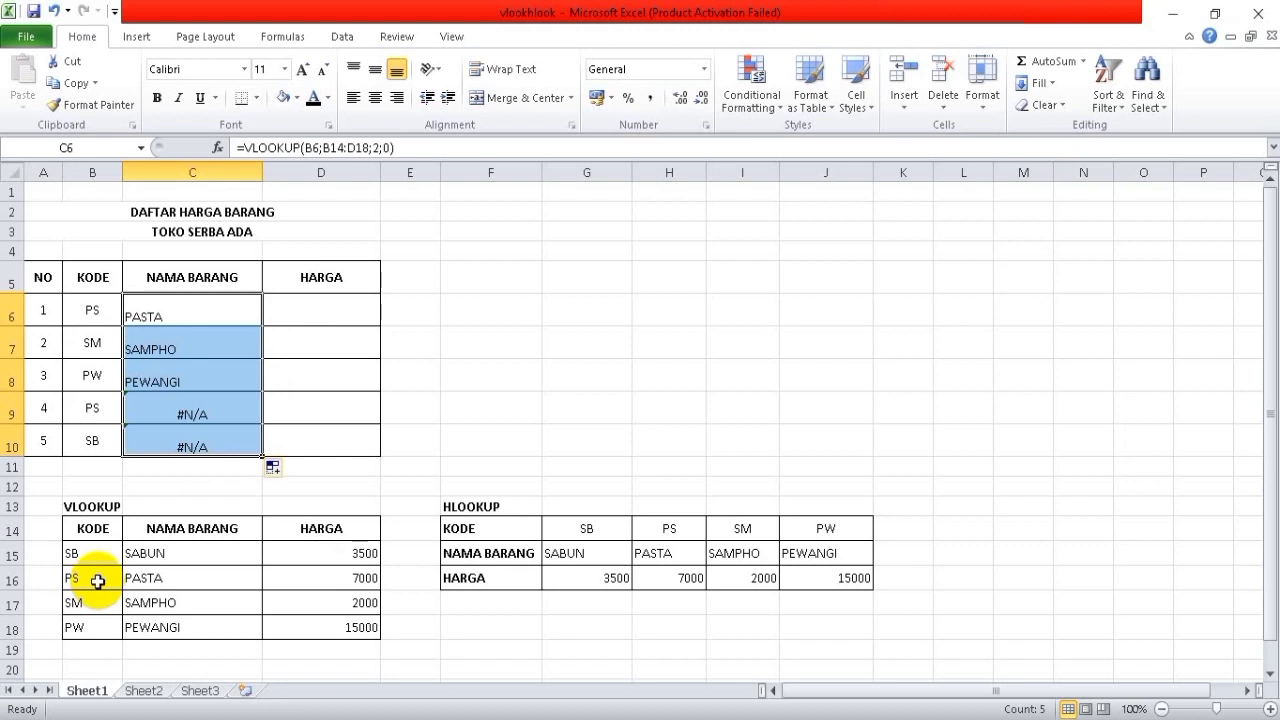
left_click(452, 339)
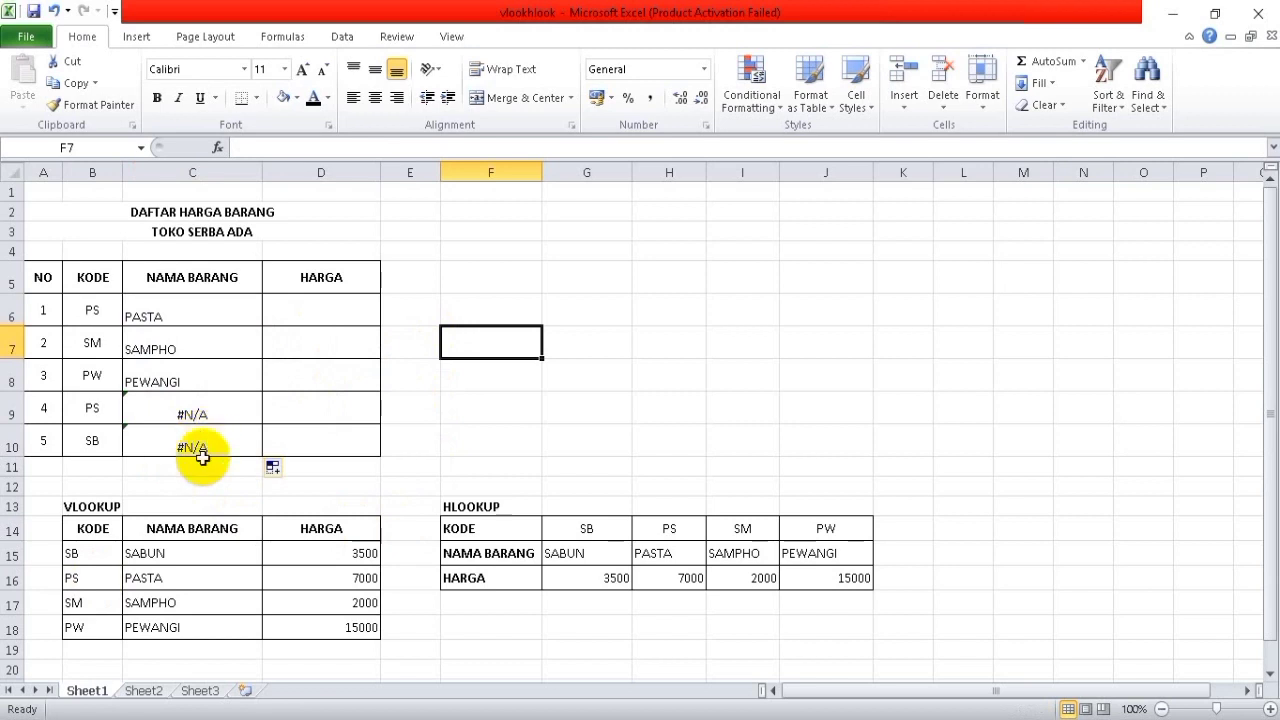
scroll(203, 457, "down", 1)
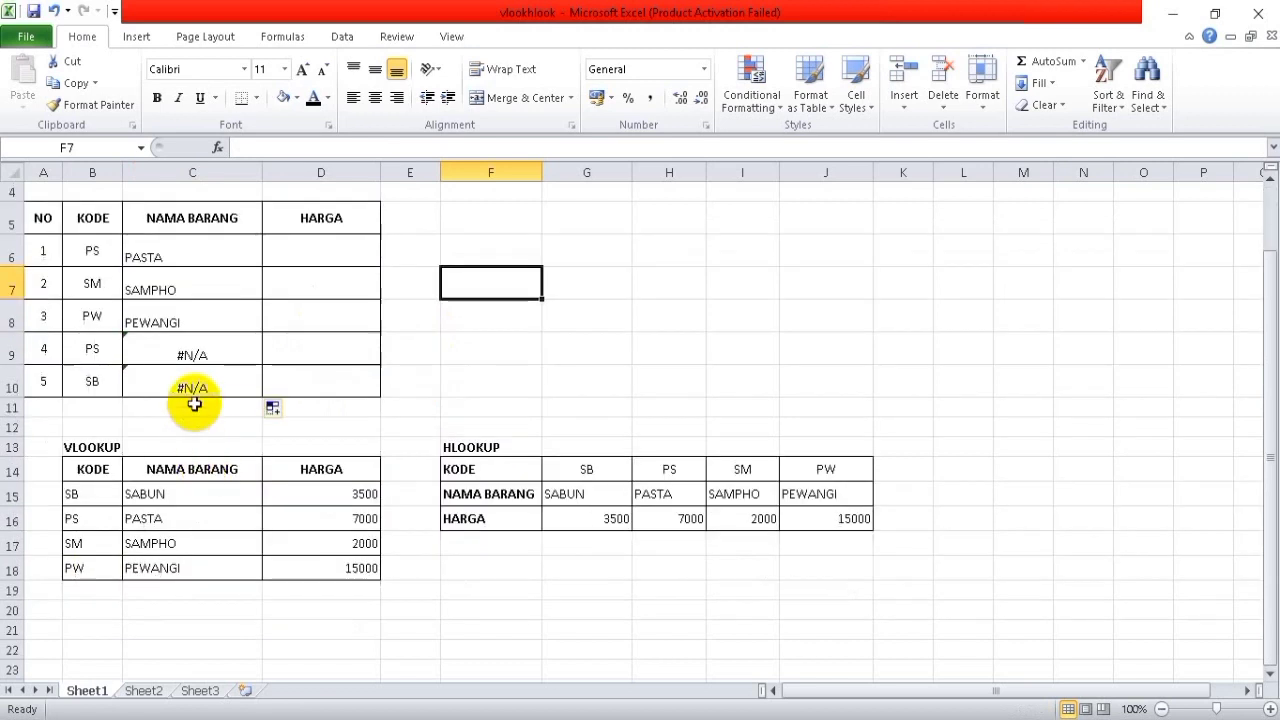
scroll(206, 475, "up", 1)
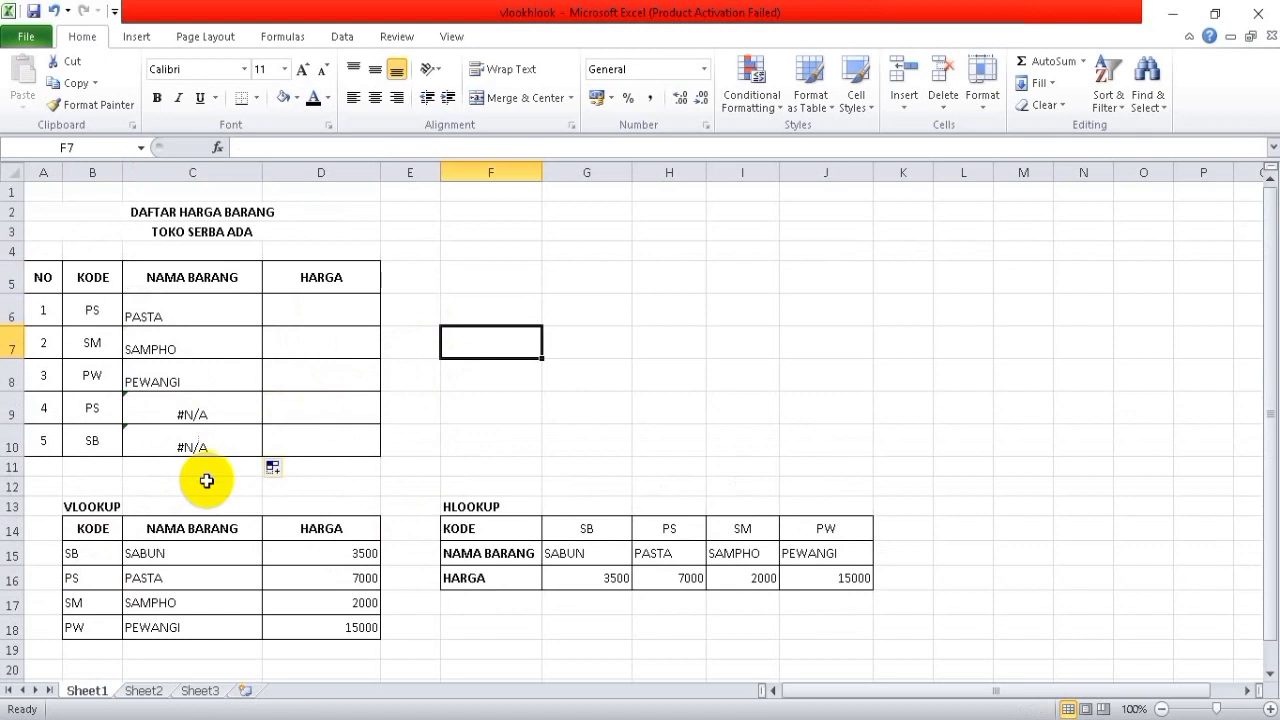
scroll(206, 481, "down", 1)
scroll(166, 434, "up", 1)
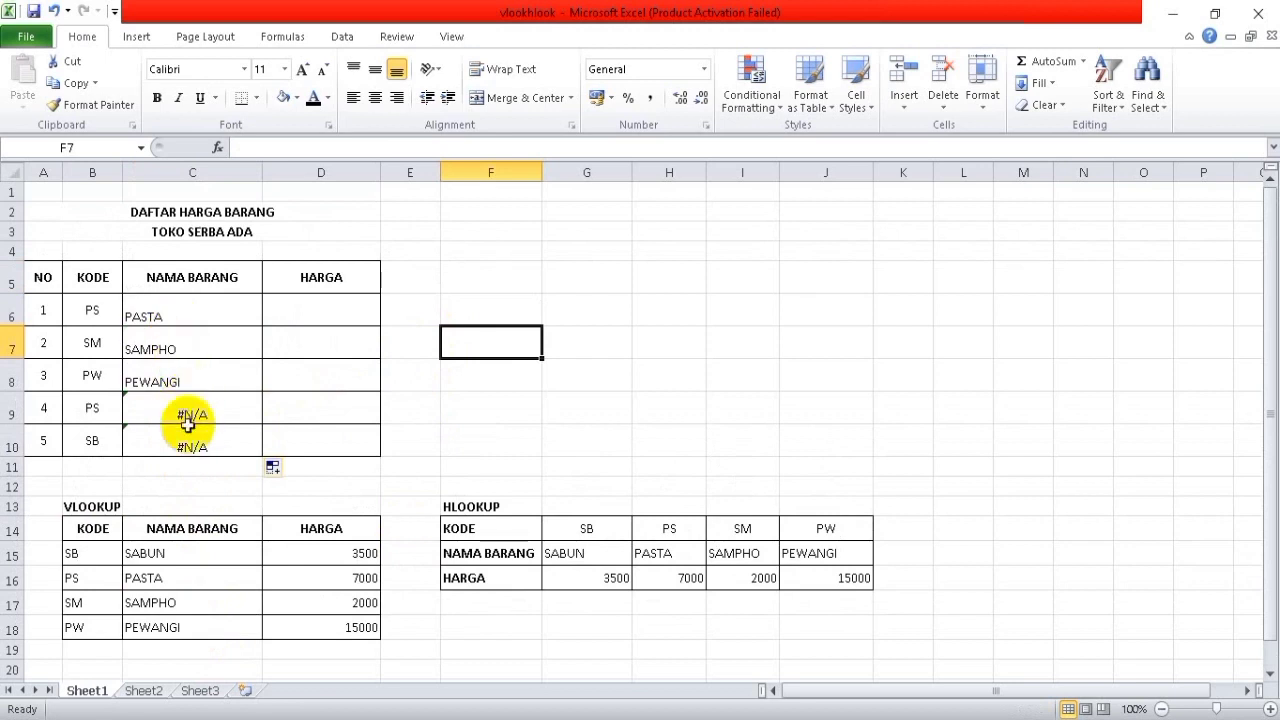
left_click(189, 430)
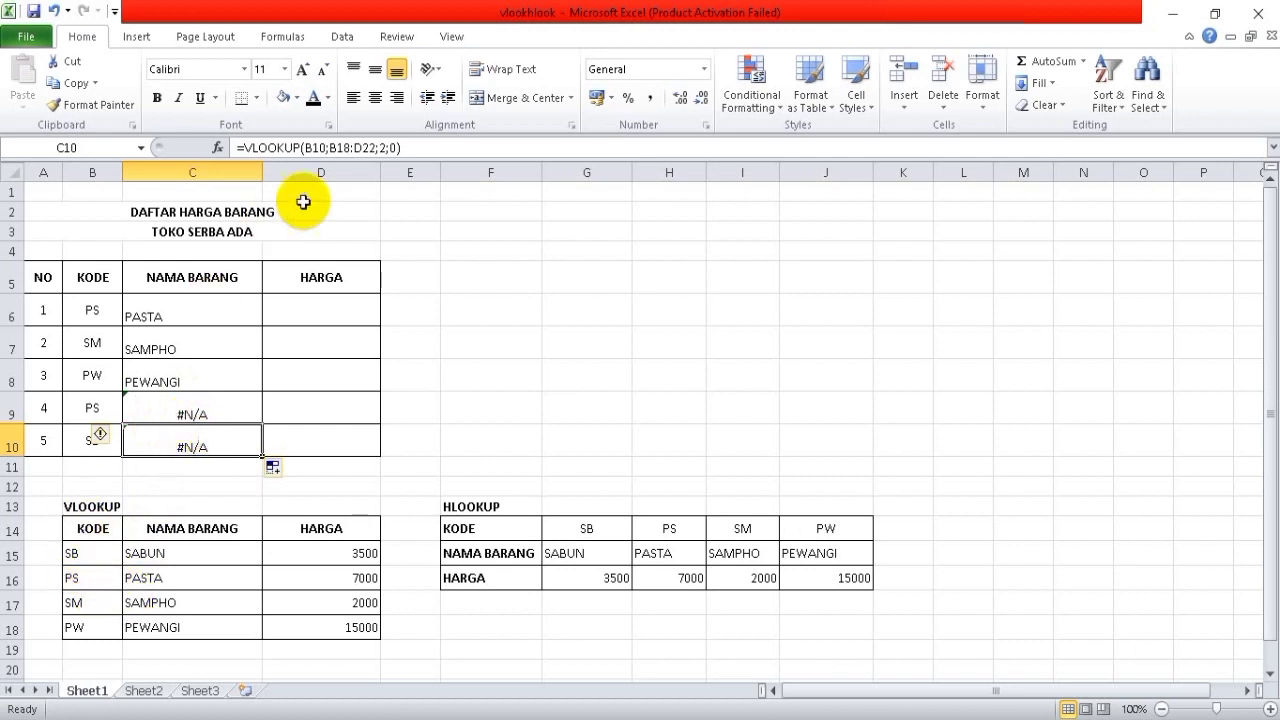
- Make the lookup table range in the C6 formula absolute, giving =VLOOKUP(B6;$B$14:$D$18;2;0)
left_click(171, 312)
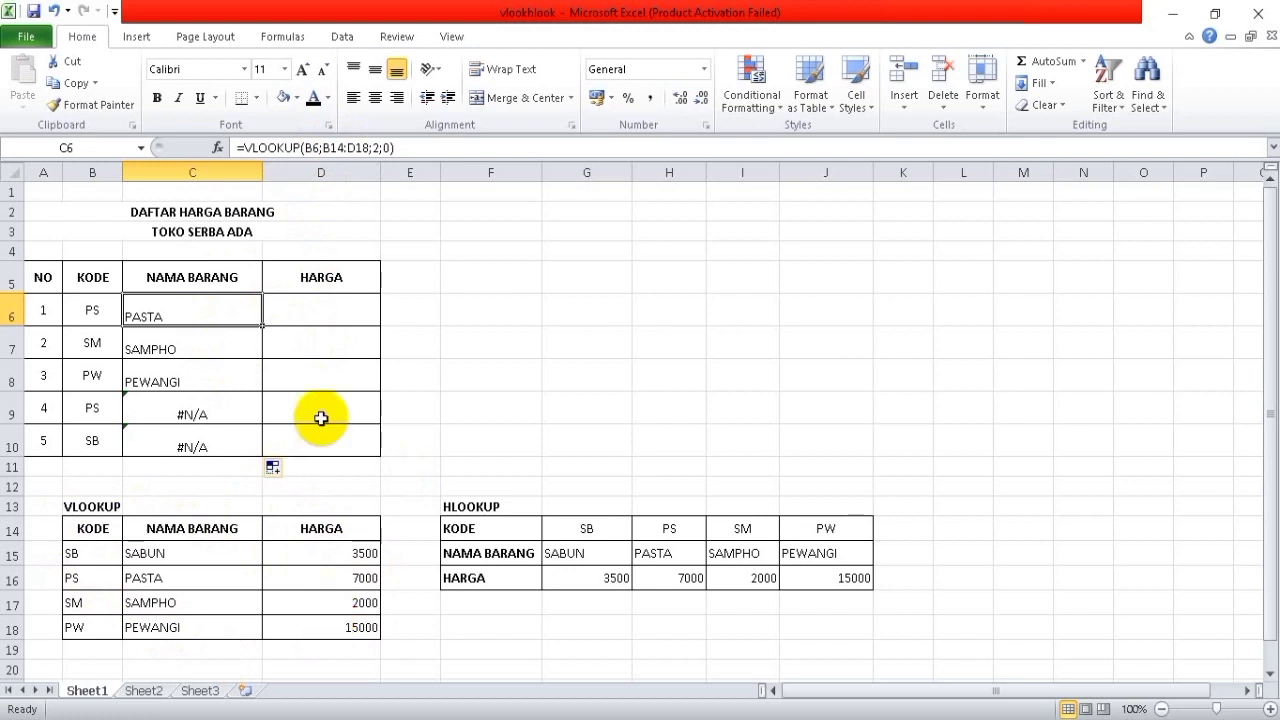
left_click(324, 147)
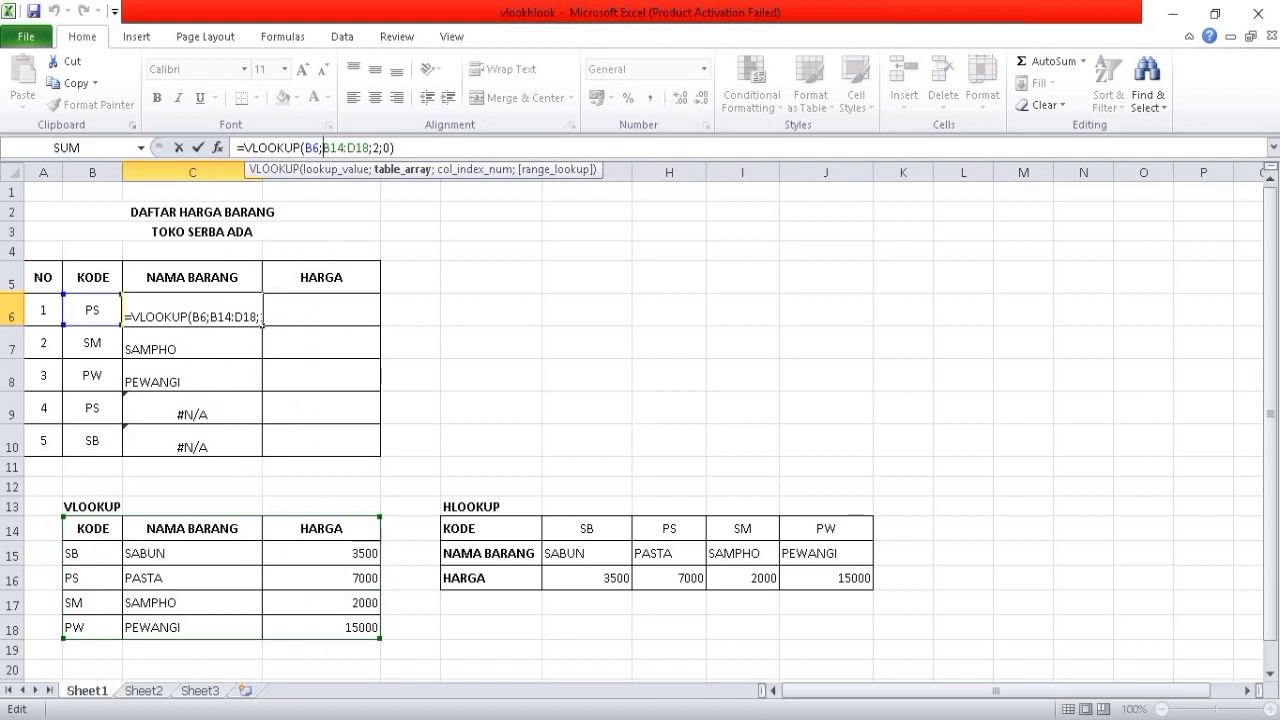
key("F4")
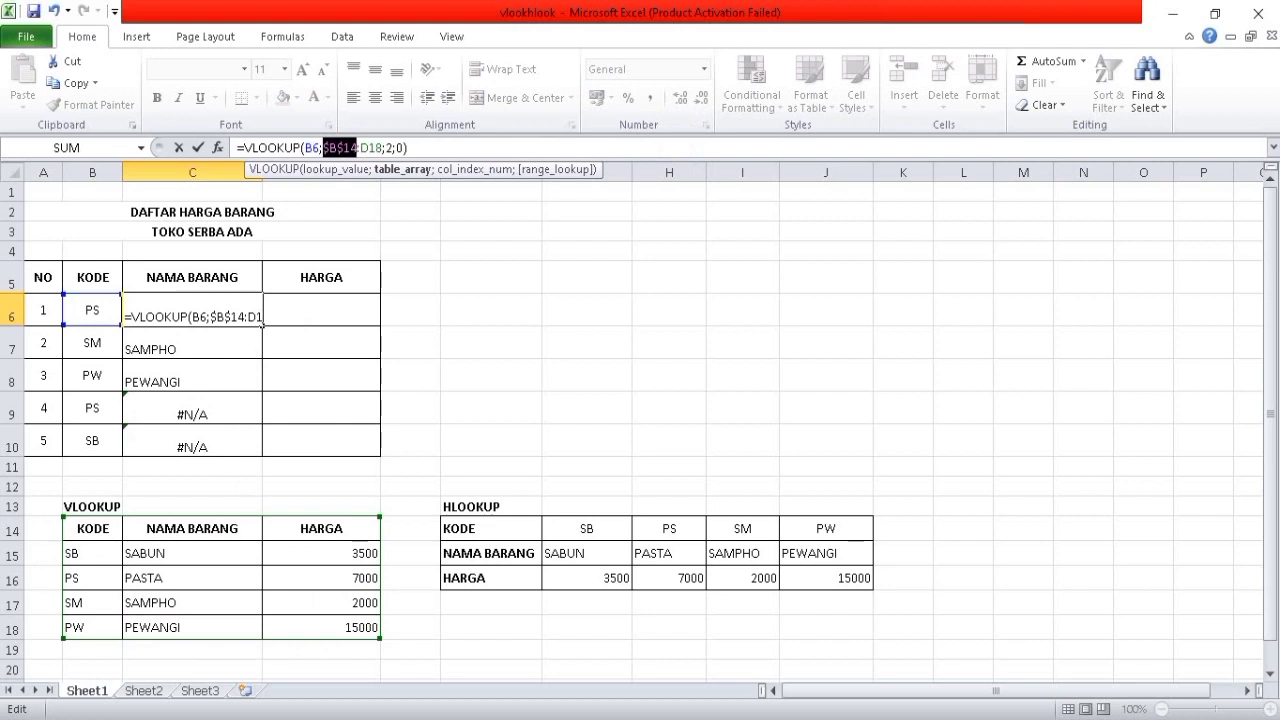
key("Right")
key("F4")
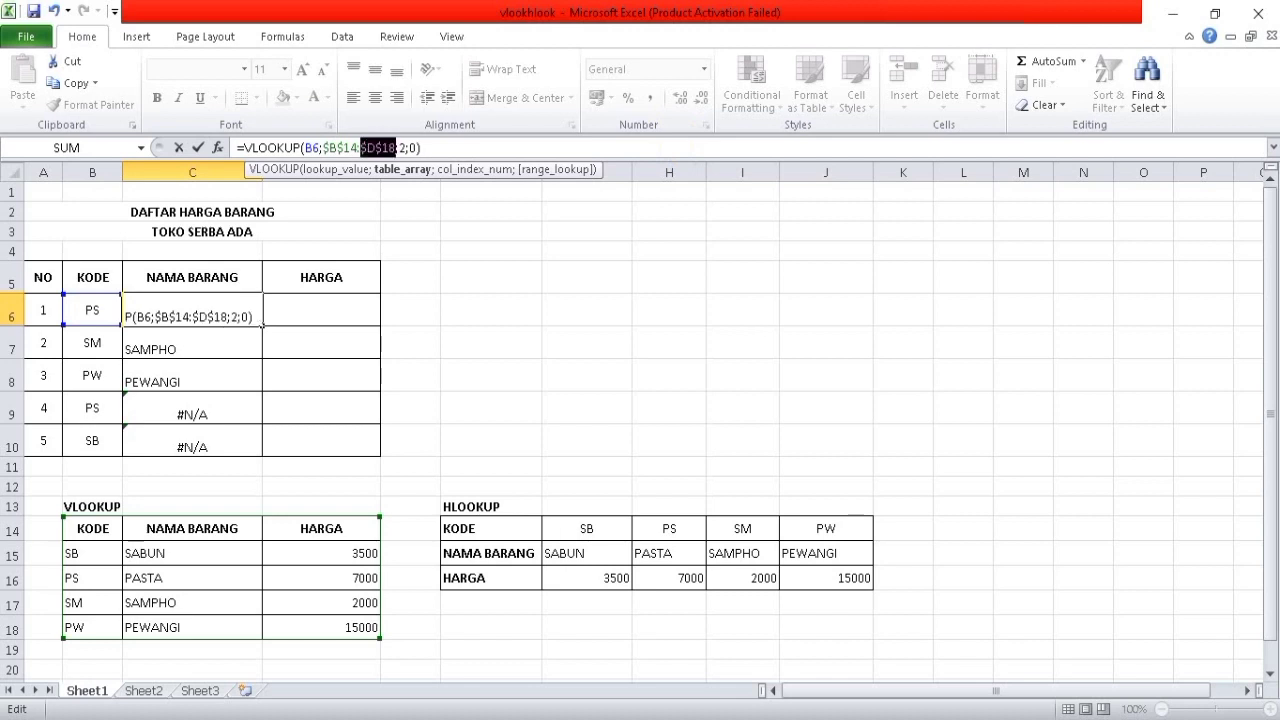
key("Return")
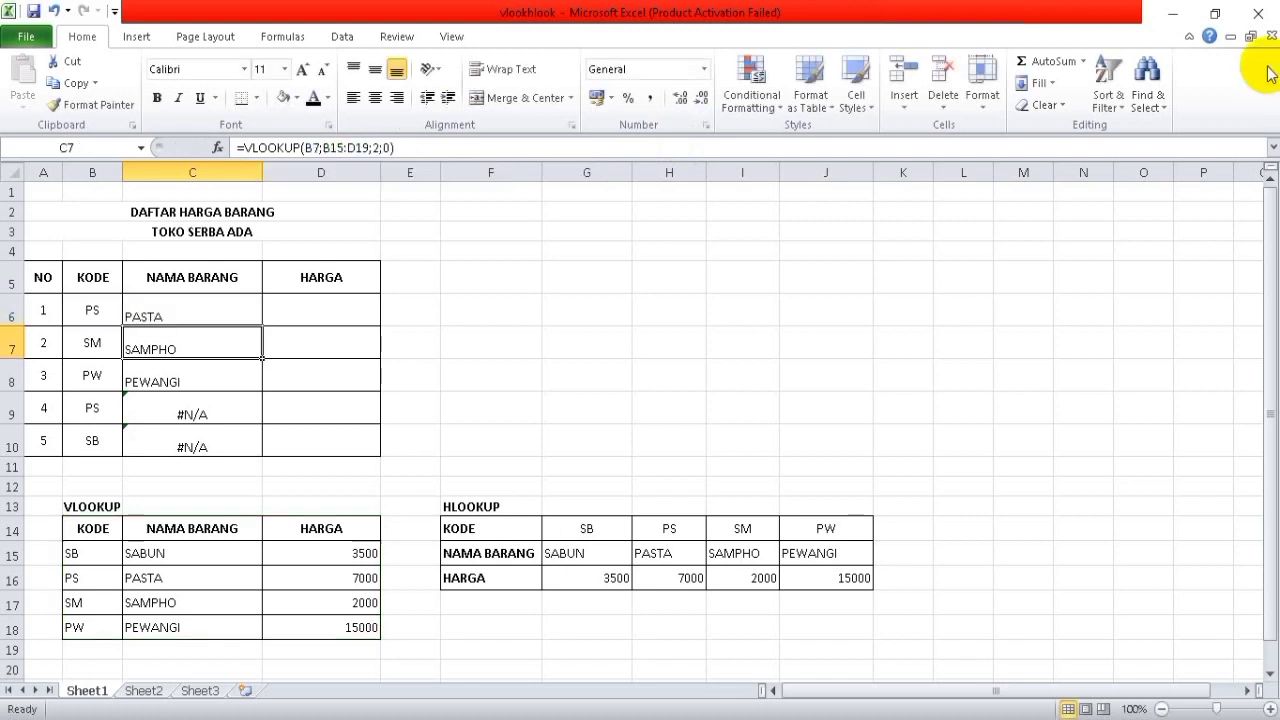
- Fill the item names in C7:C10 by copying the C6 formula with its absolute range down the column
left_click(183, 311)
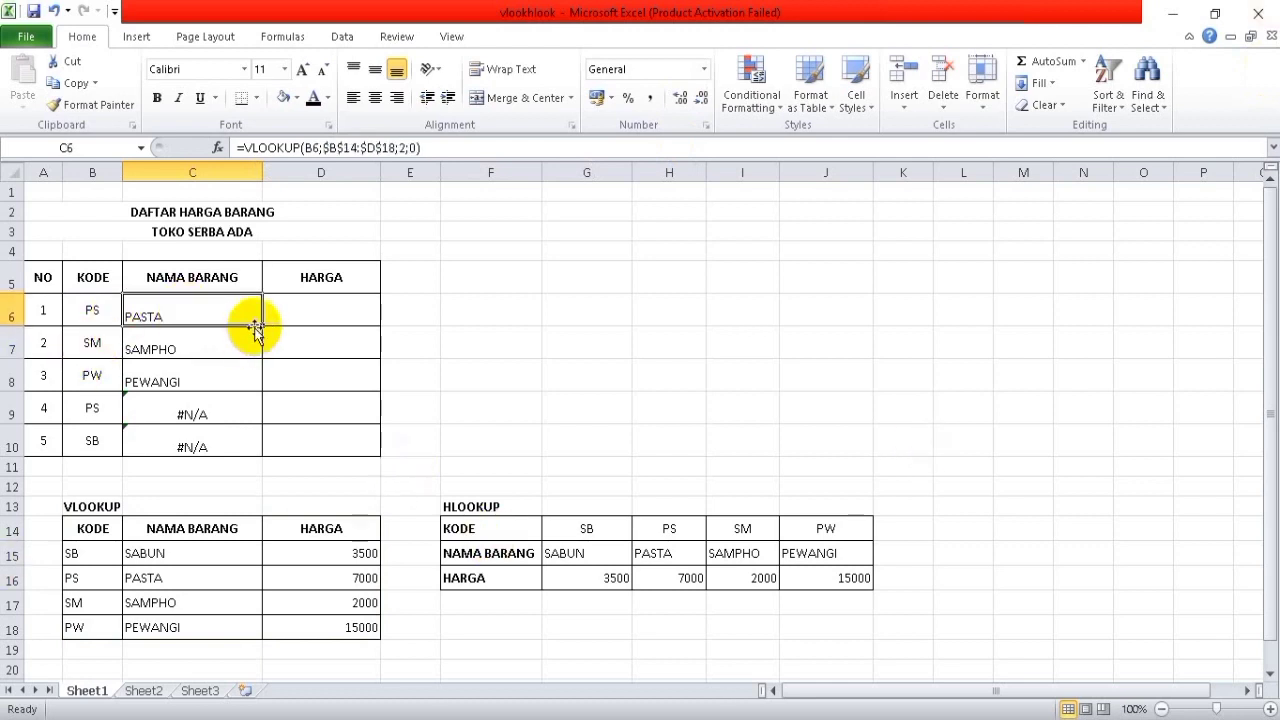
left_click_drag(258, 325, 249, 455)
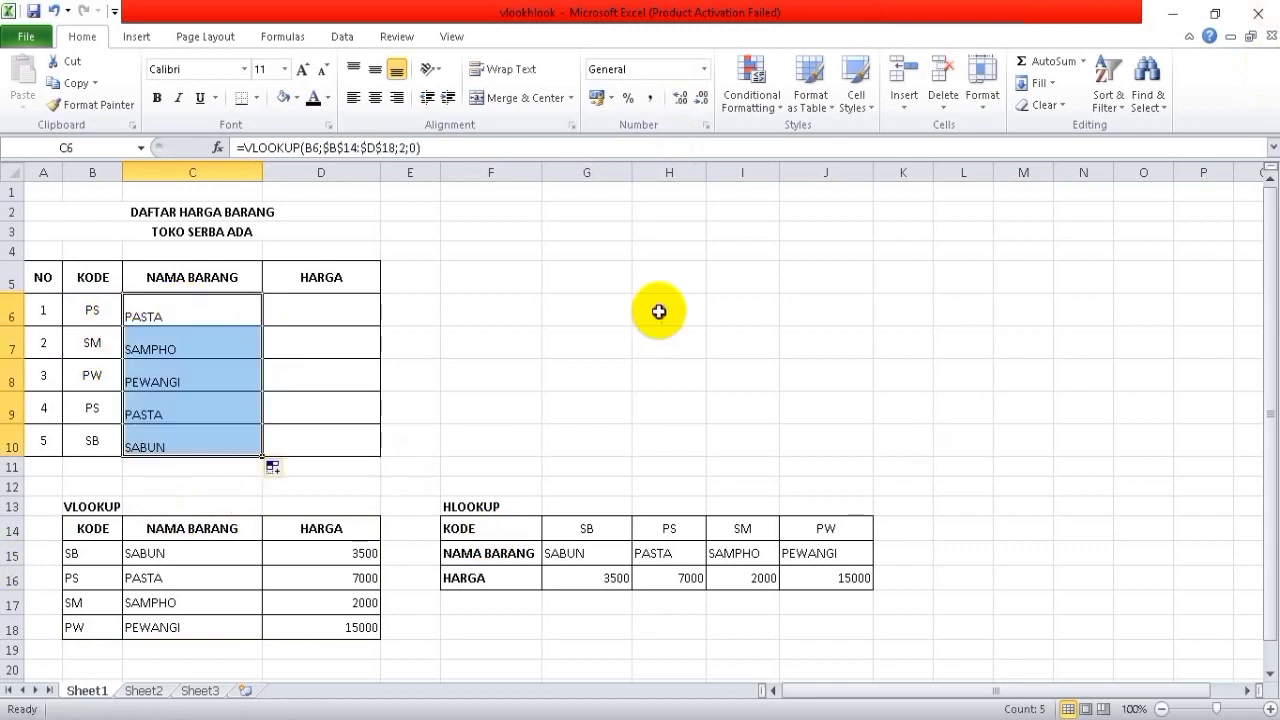
left_click(657, 309)
left_click(550, 361)
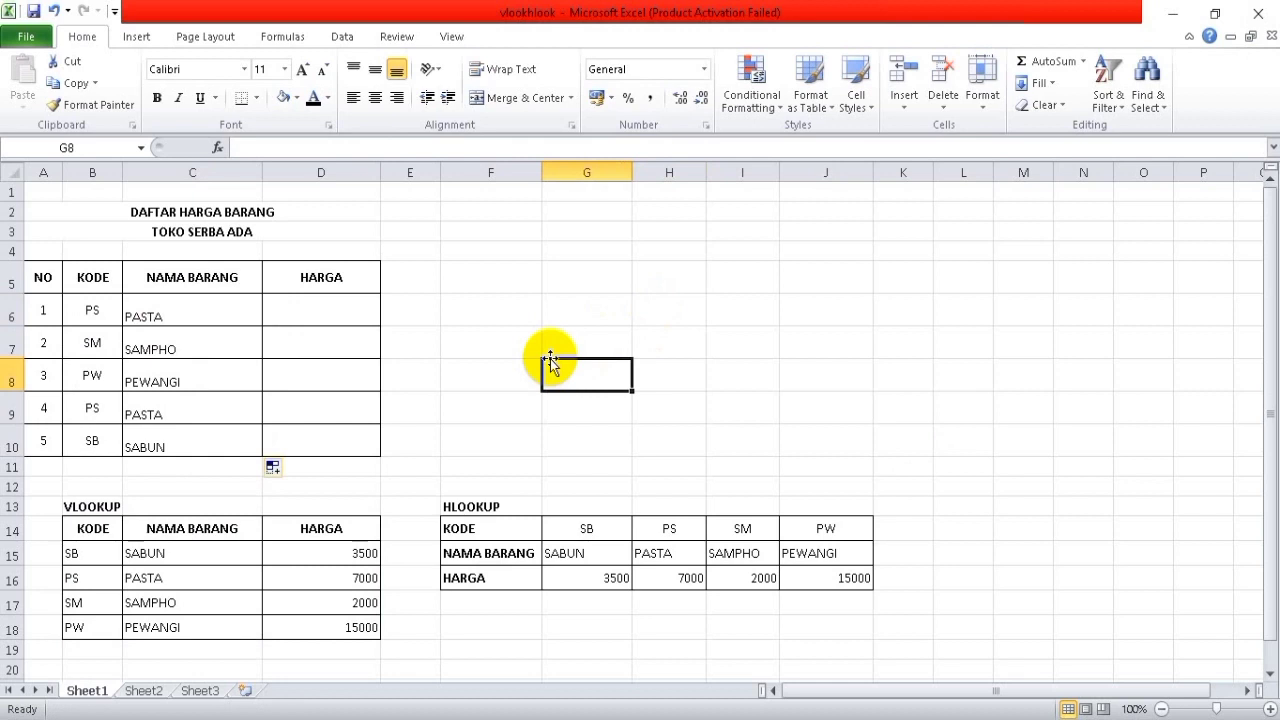
left_click(245, 318)
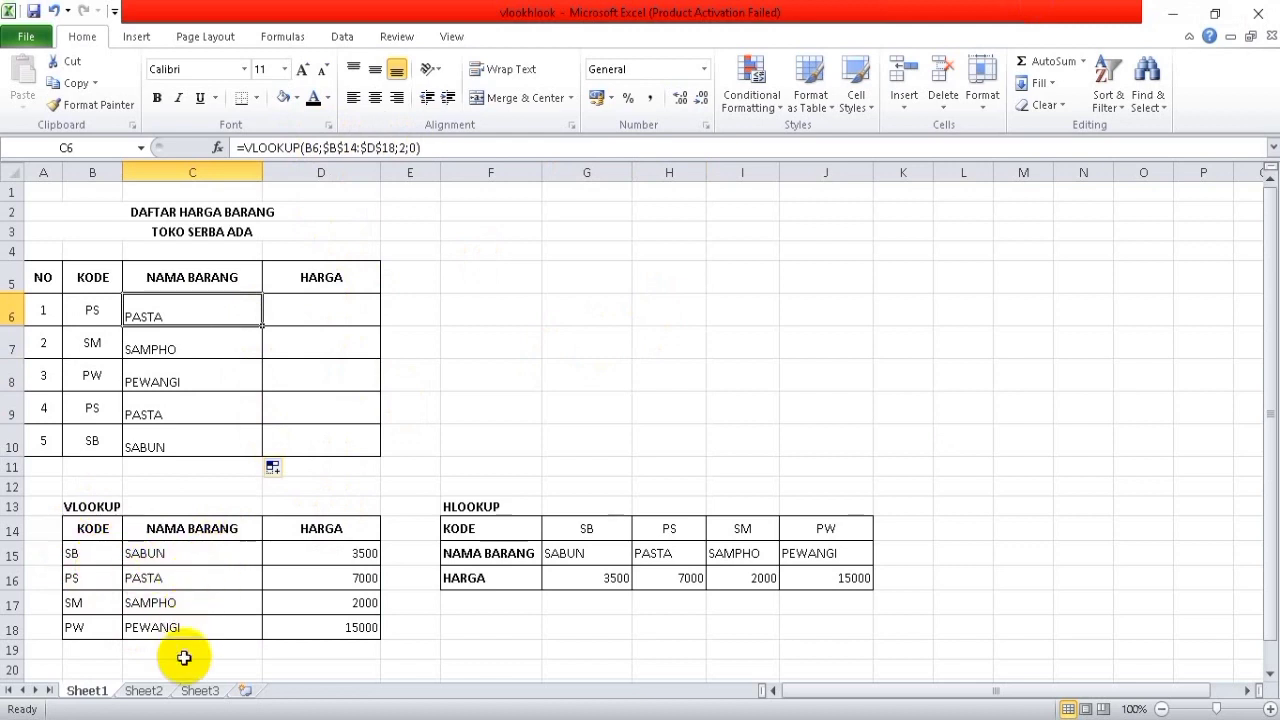
- Write =VLOOKUP(B6;B14:D18;3;0) in cell D6 to look up the first item's price
scroll(183, 651, "down", 1)
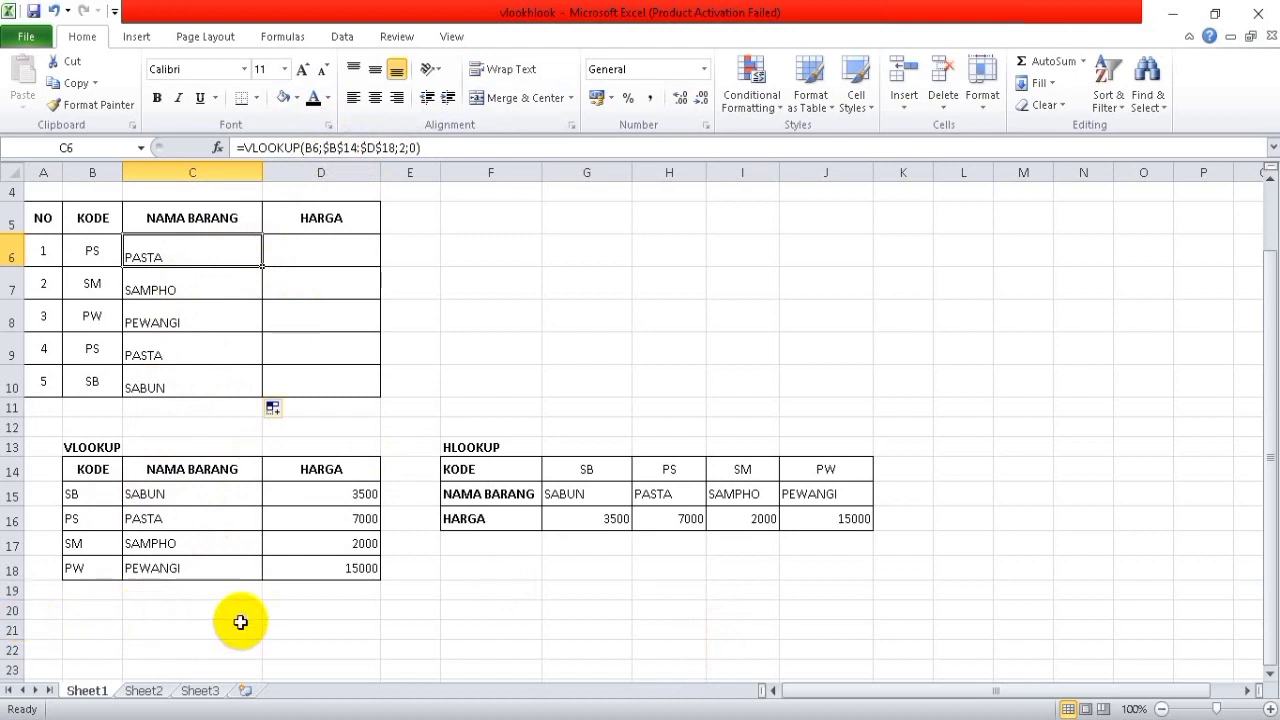
left_click(302, 261)
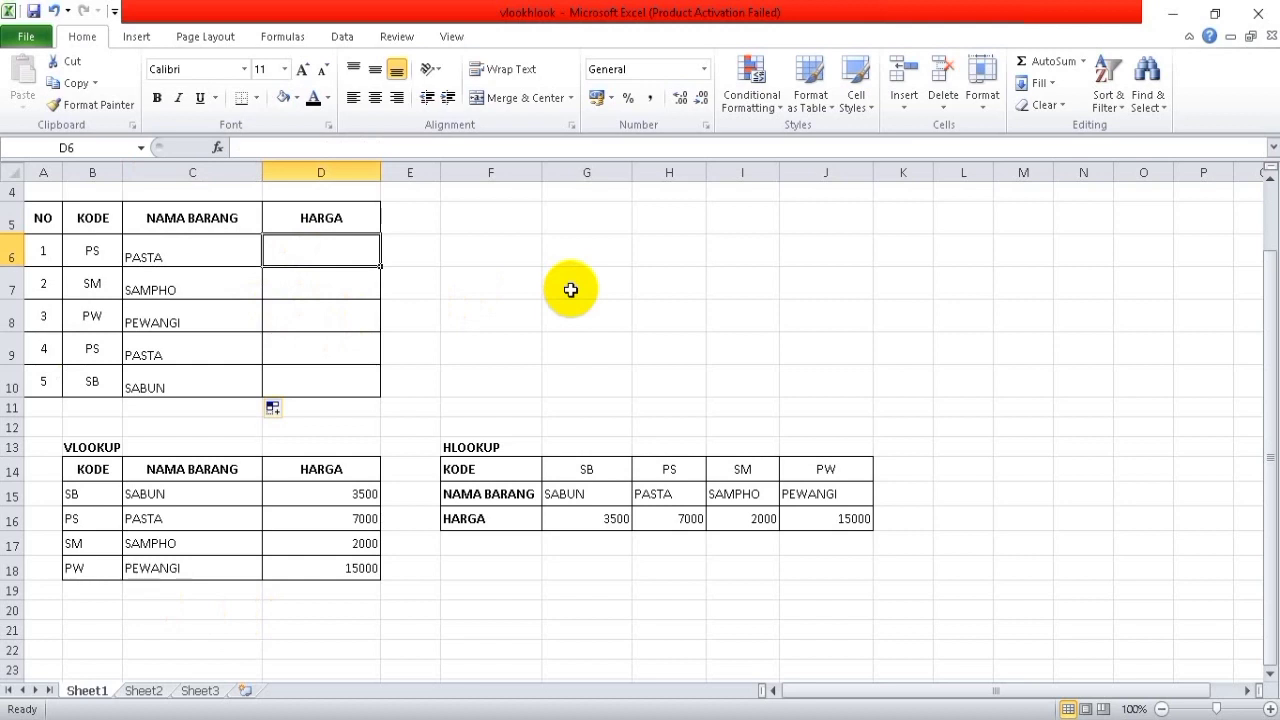
type("=")
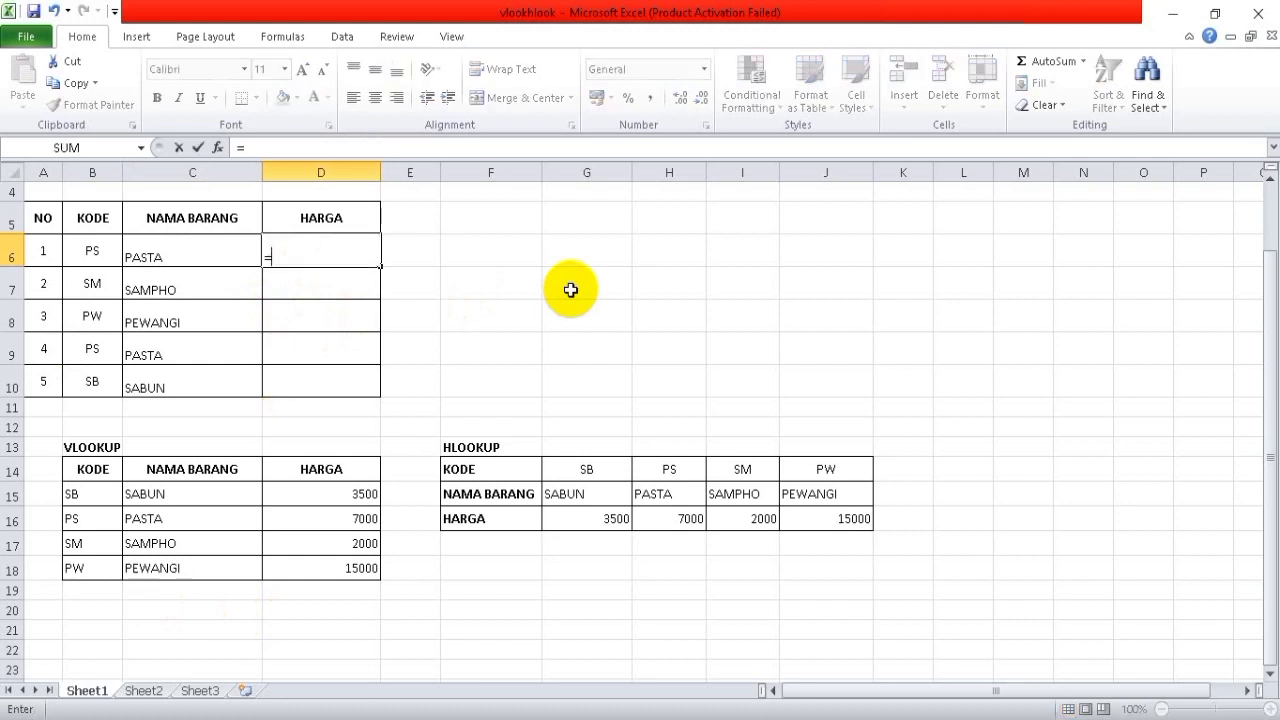
type("VLOOKU")
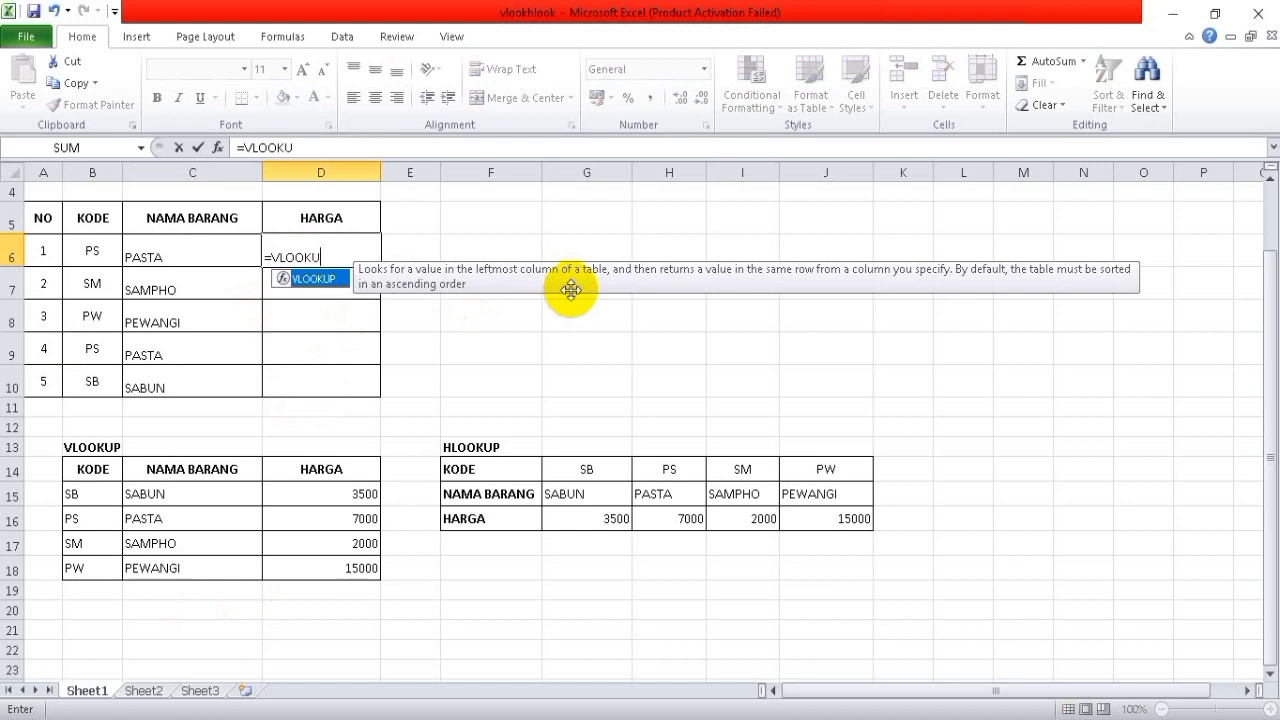
type("(")
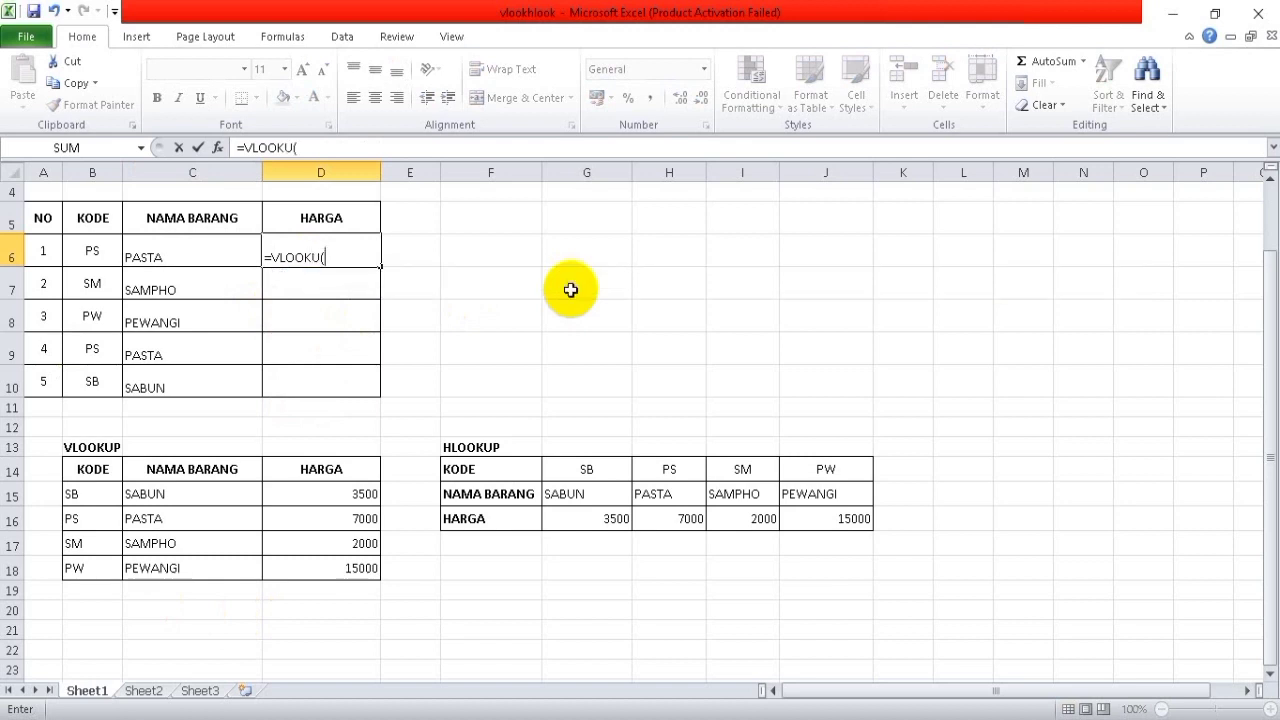
key("BackSpace")
type("P(")
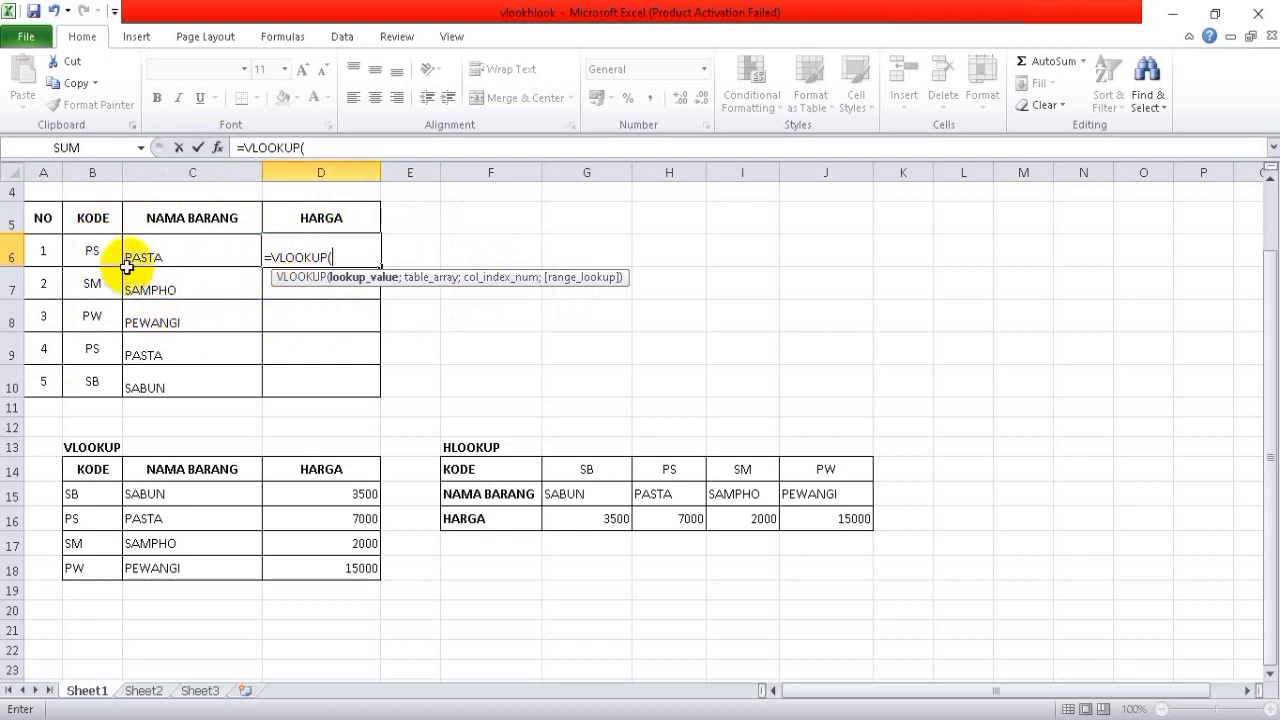
left_click(89, 250)
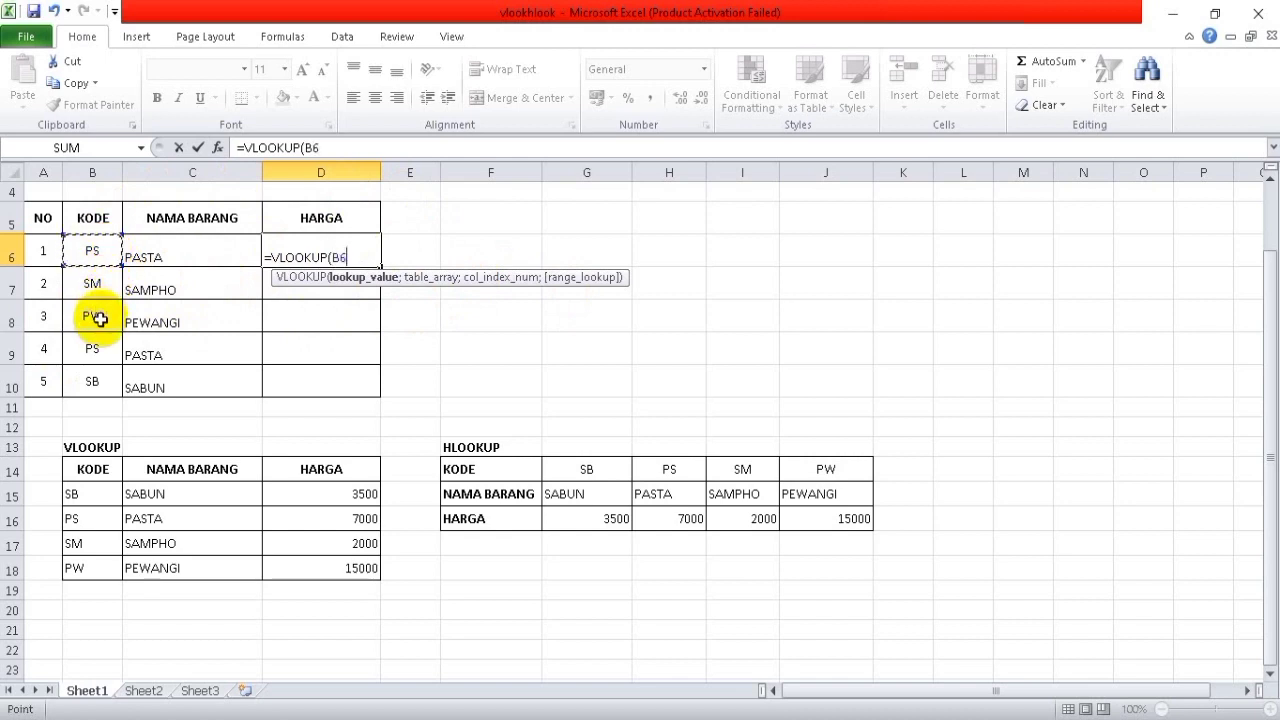
type(";")
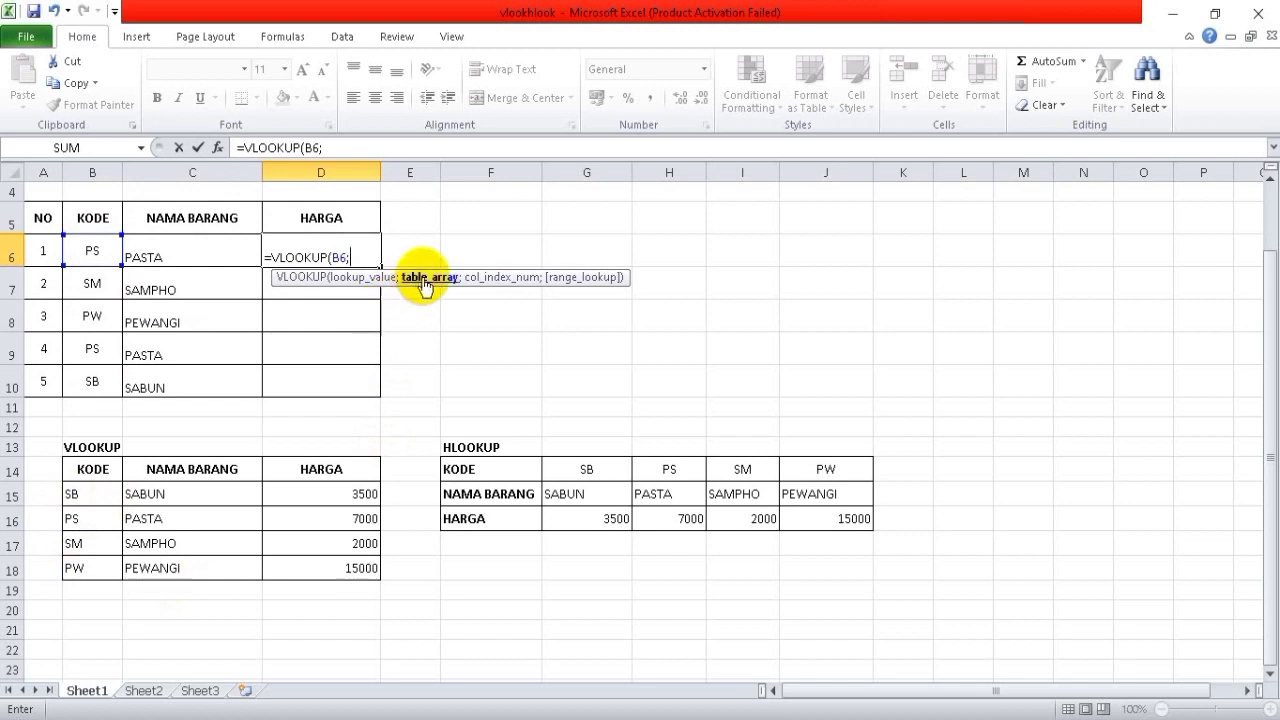
left_click_drag(94, 477, 356, 567)
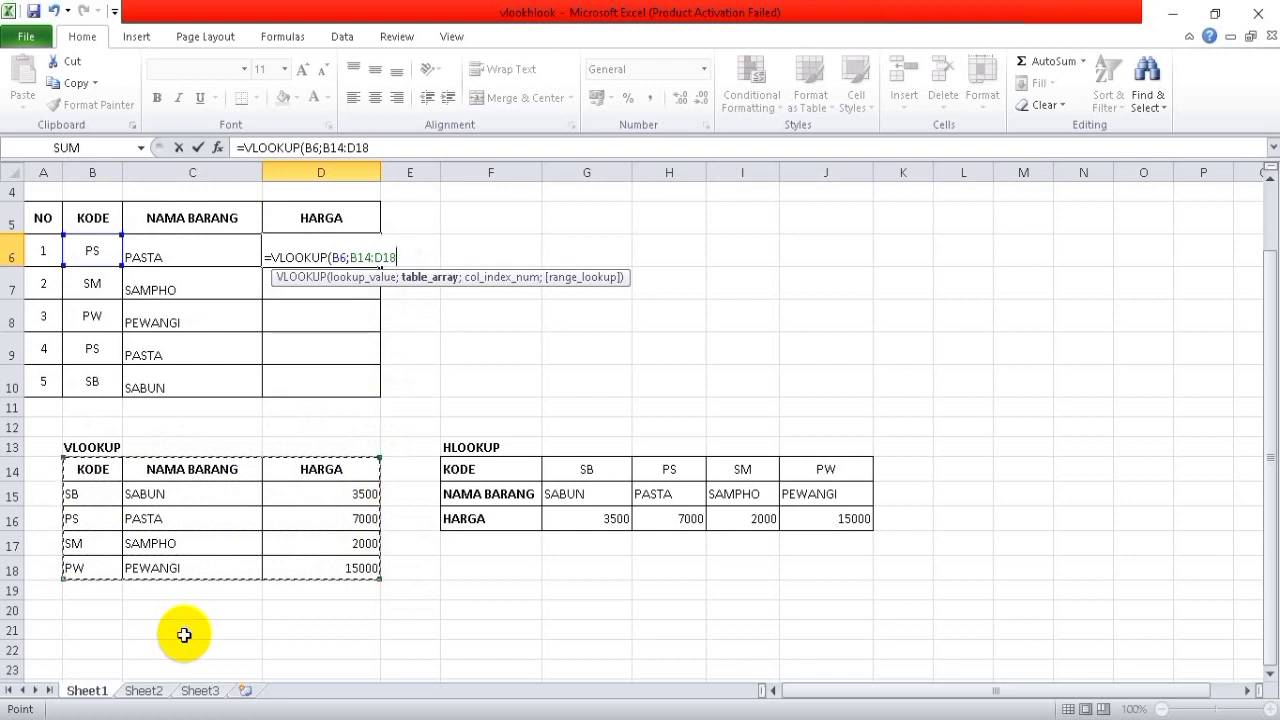
type(";")
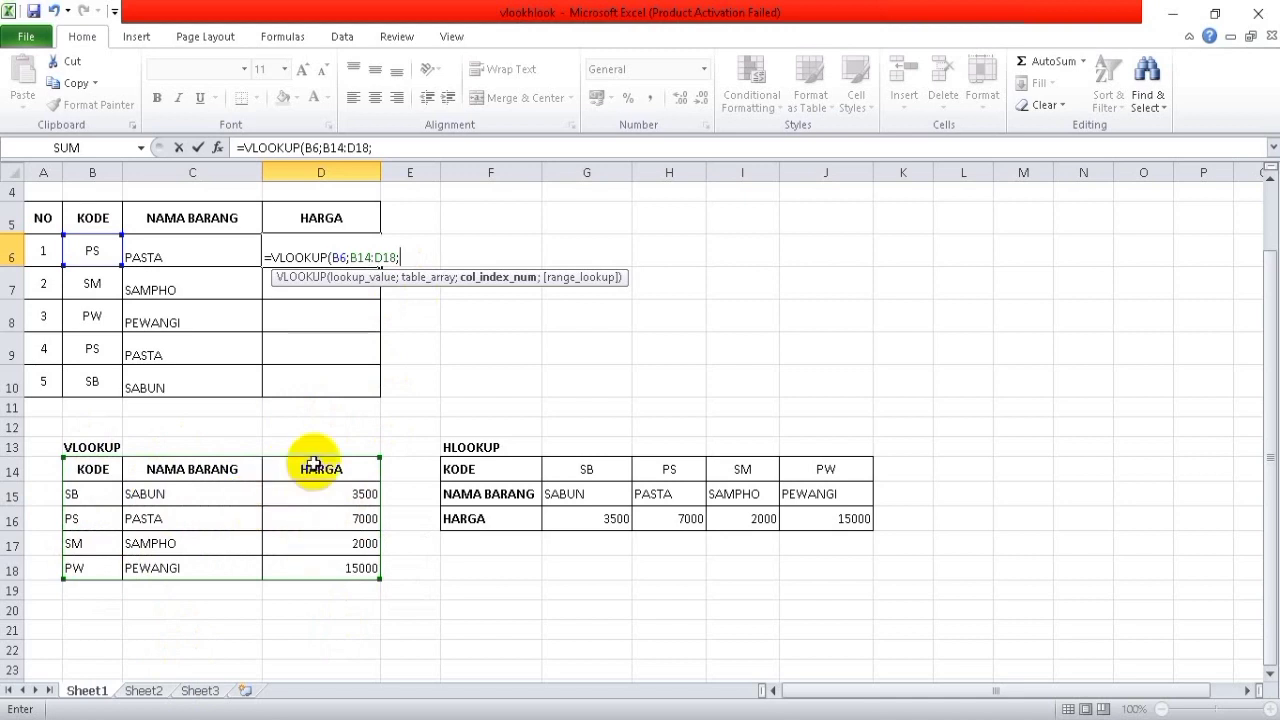
type("3")
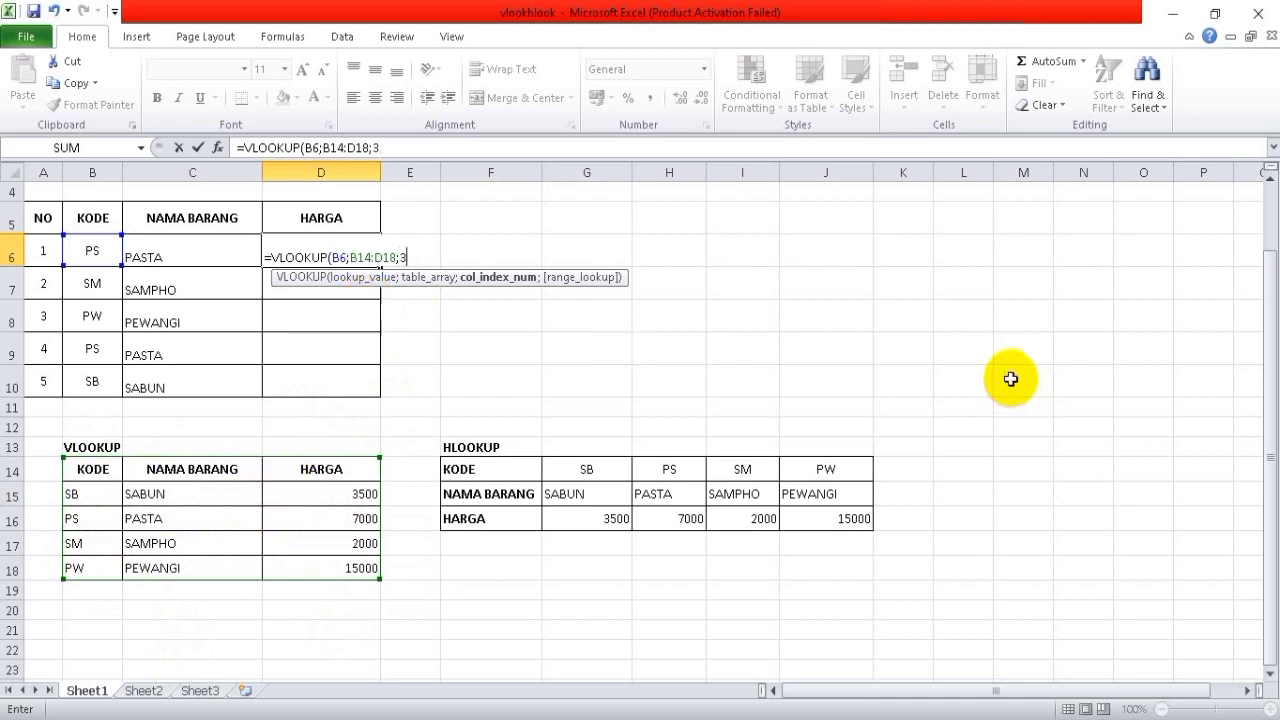
type(";")
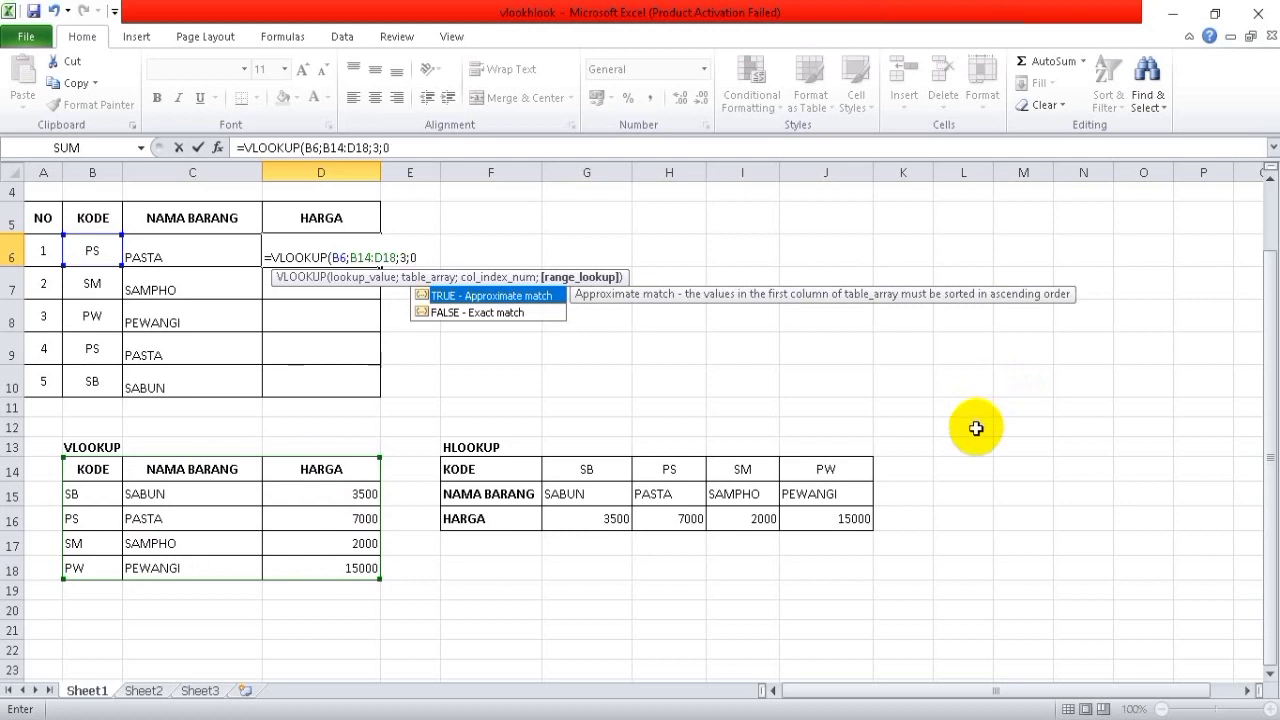
type("0)")
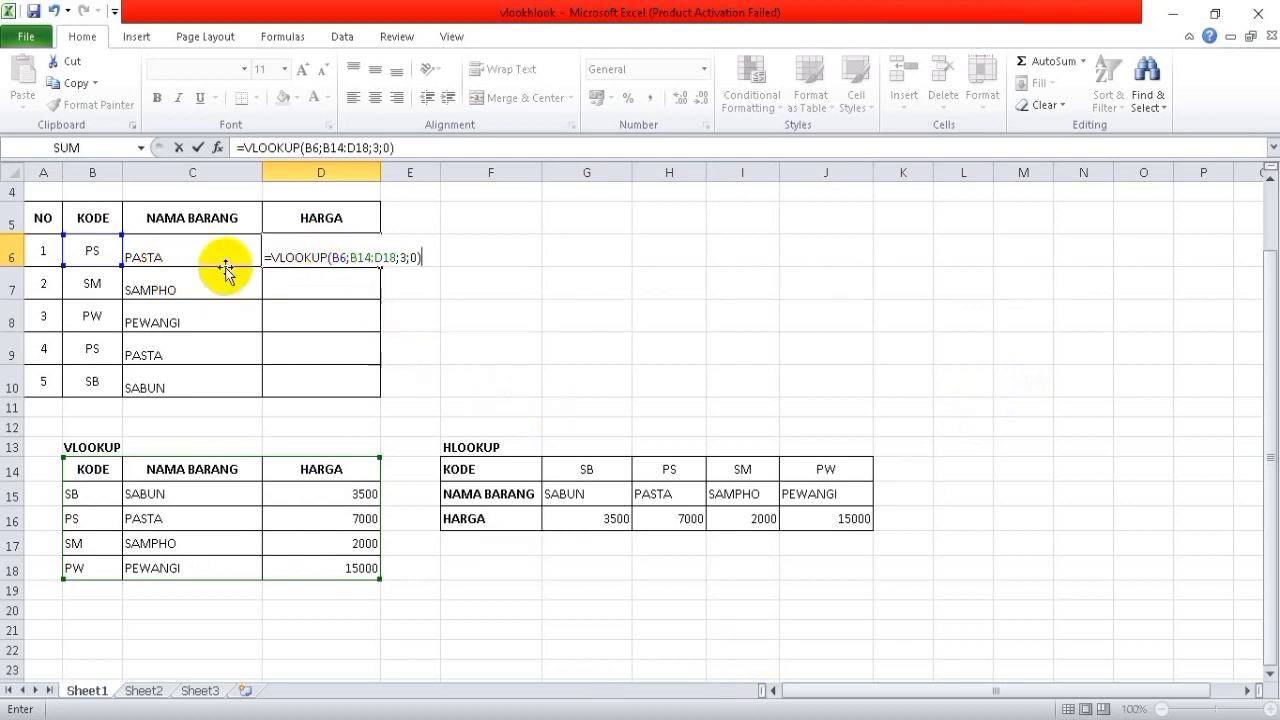
- Make the table range in the D6 price formula absolute as $B$14:$D$18 and enter the formula
left_click(332, 258)
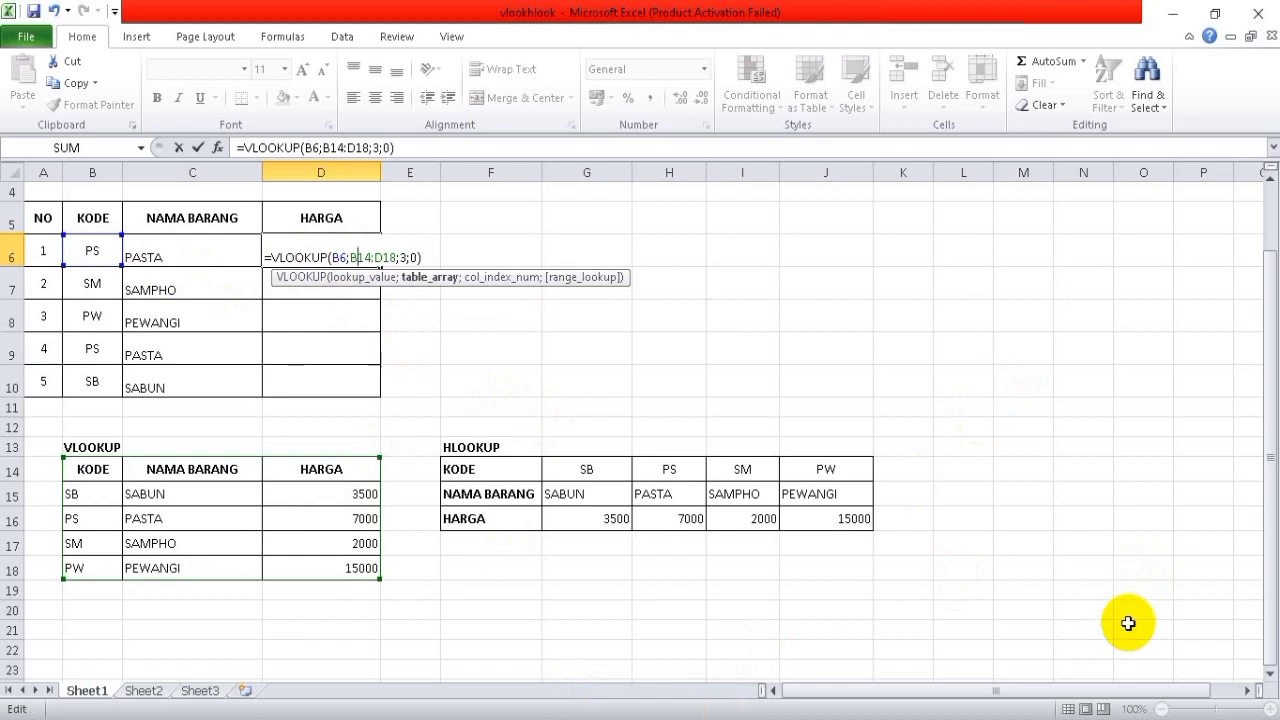
key("F4")
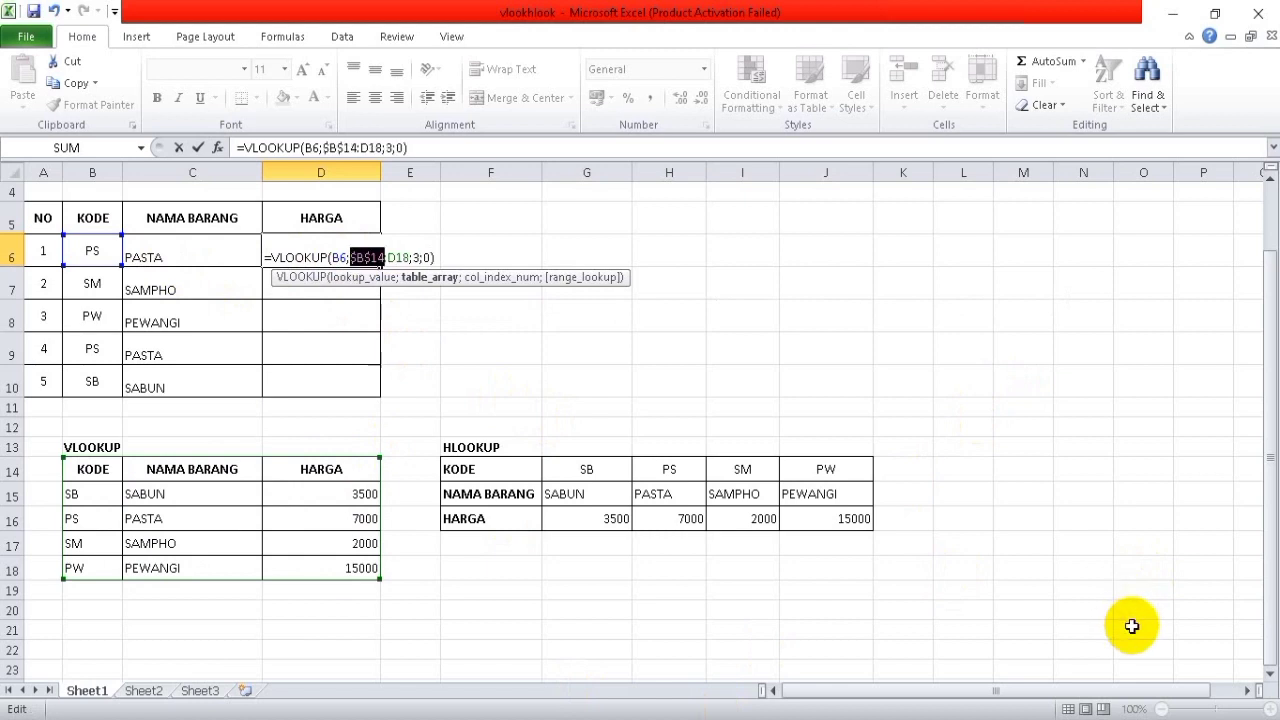
left_click(400, 258)
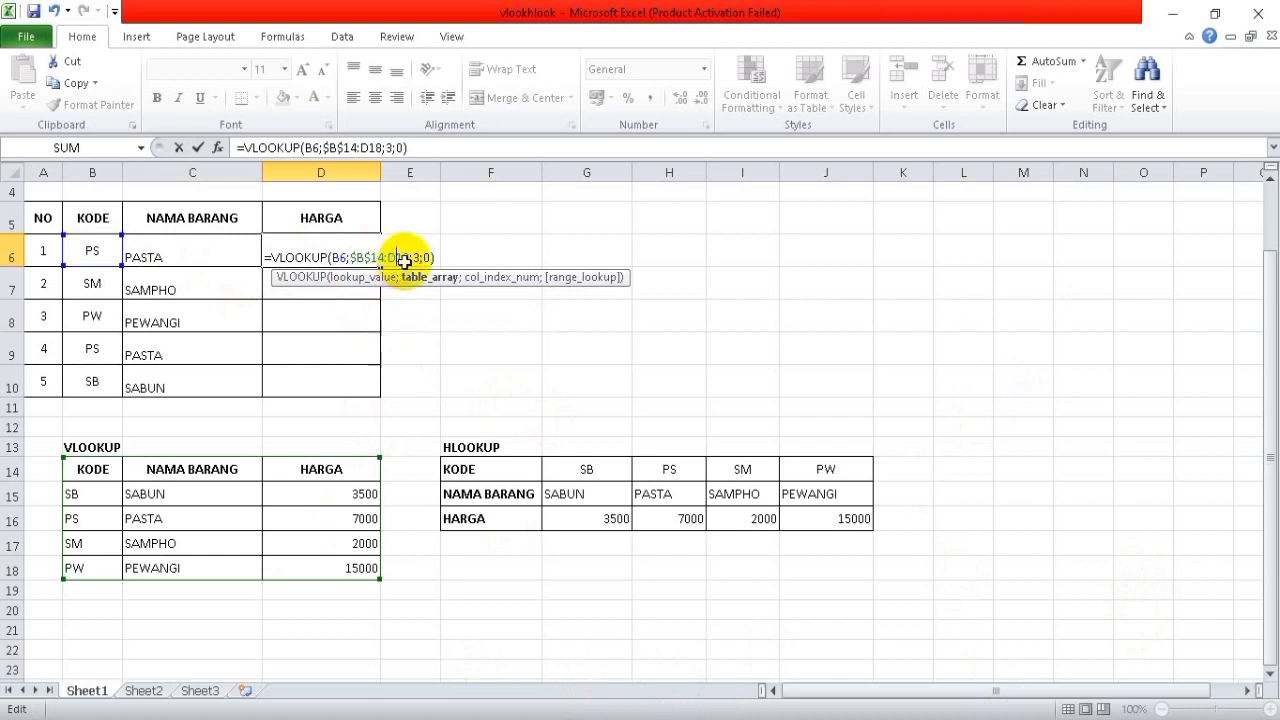
key("F4")
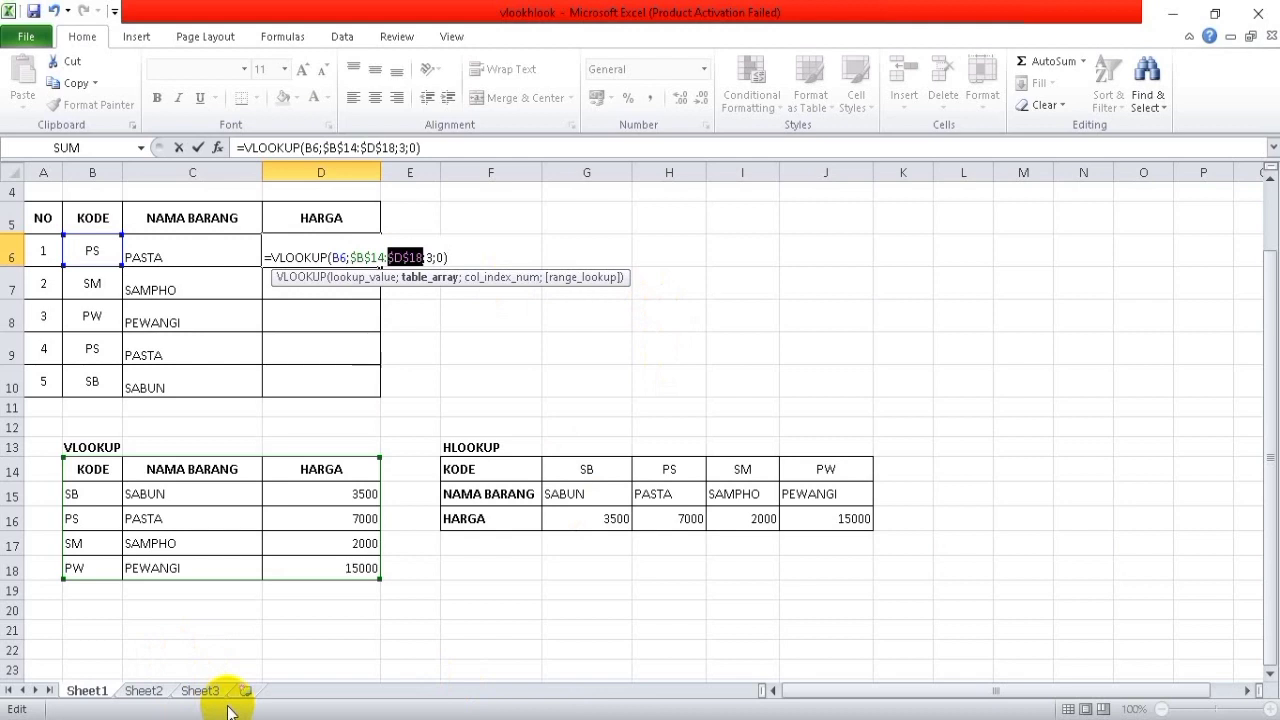
key("Return")
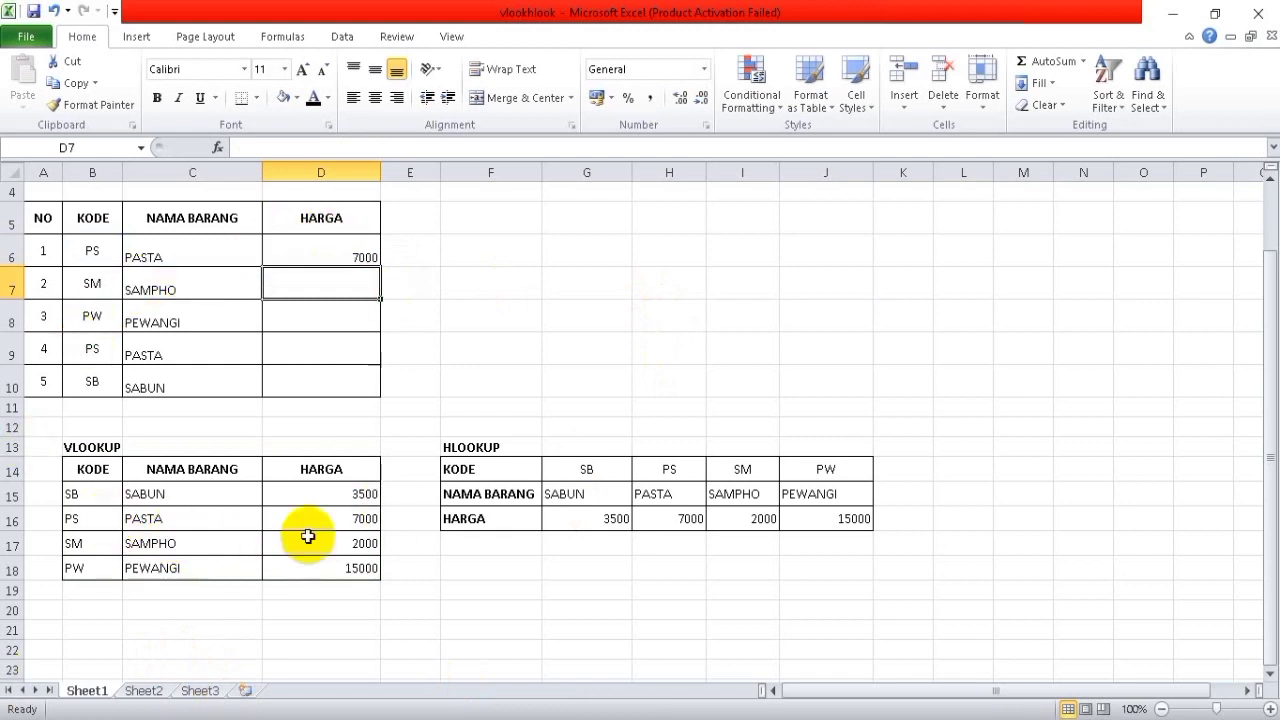
- Fill the prices in D7:D10 by copying the D6 formula with its absolute range down the column
left_click(357, 262)
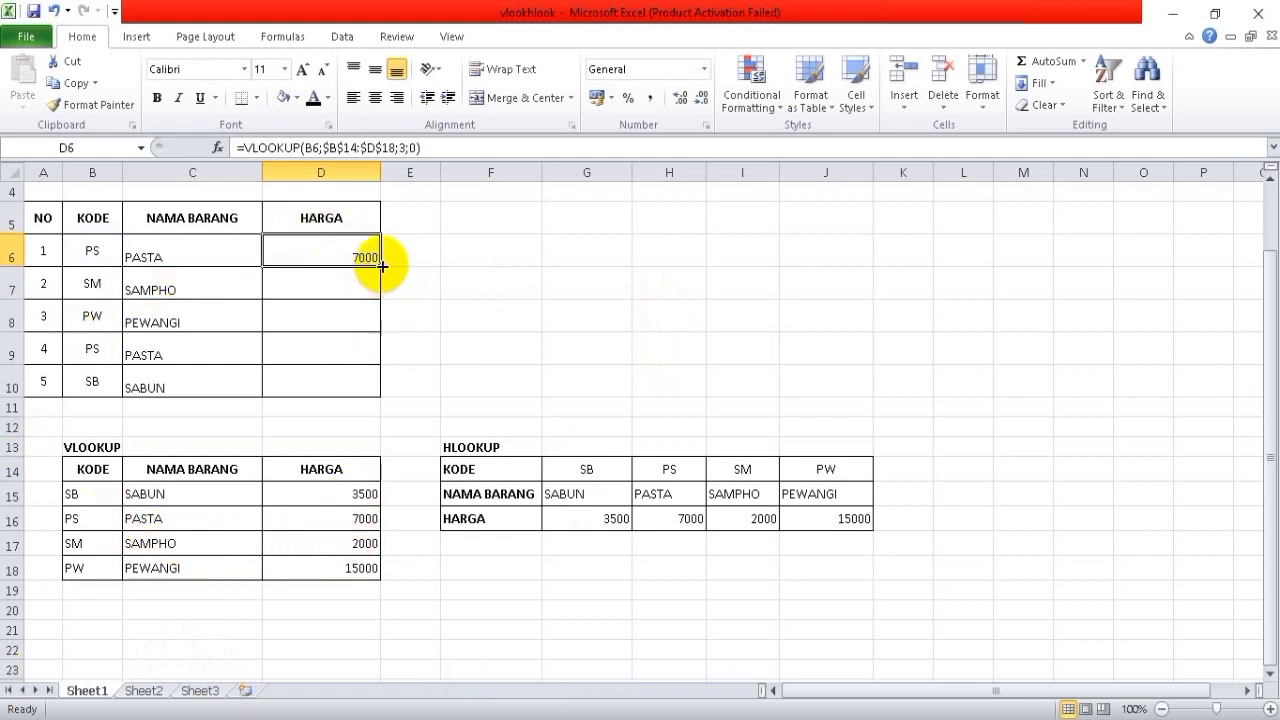
left_click_drag(379, 267, 370, 385)
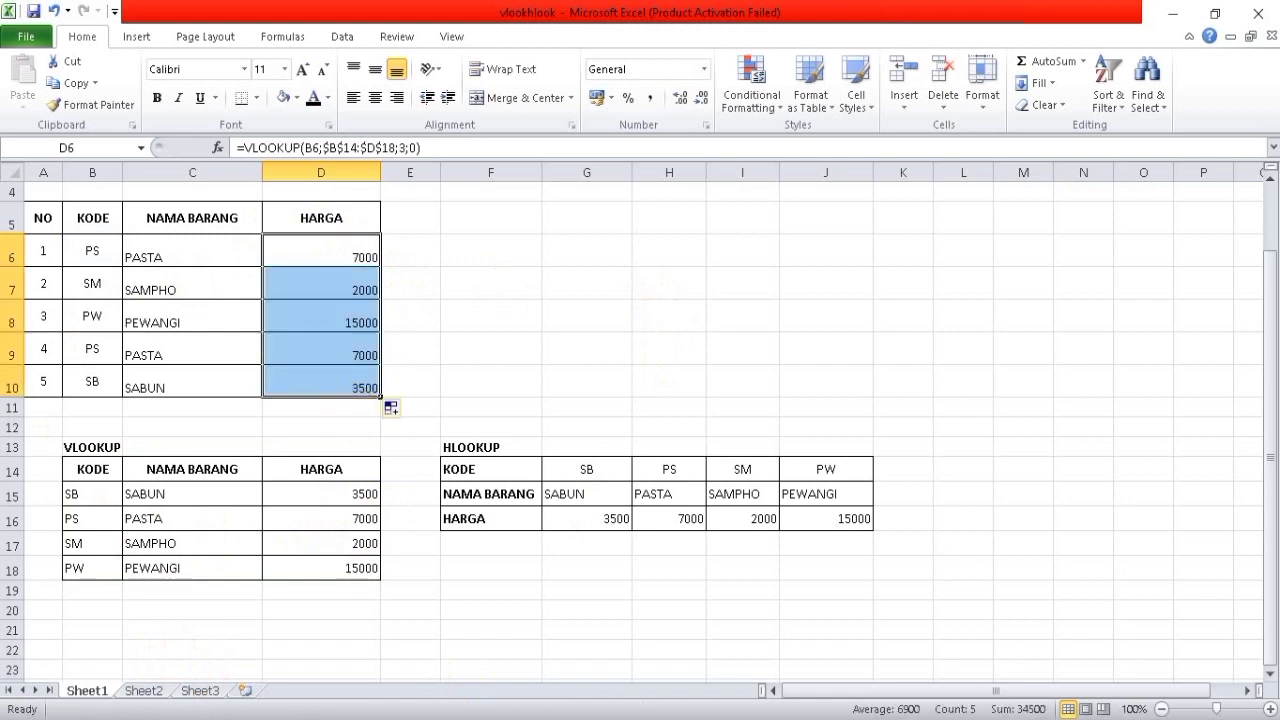
left_click(669, 369)
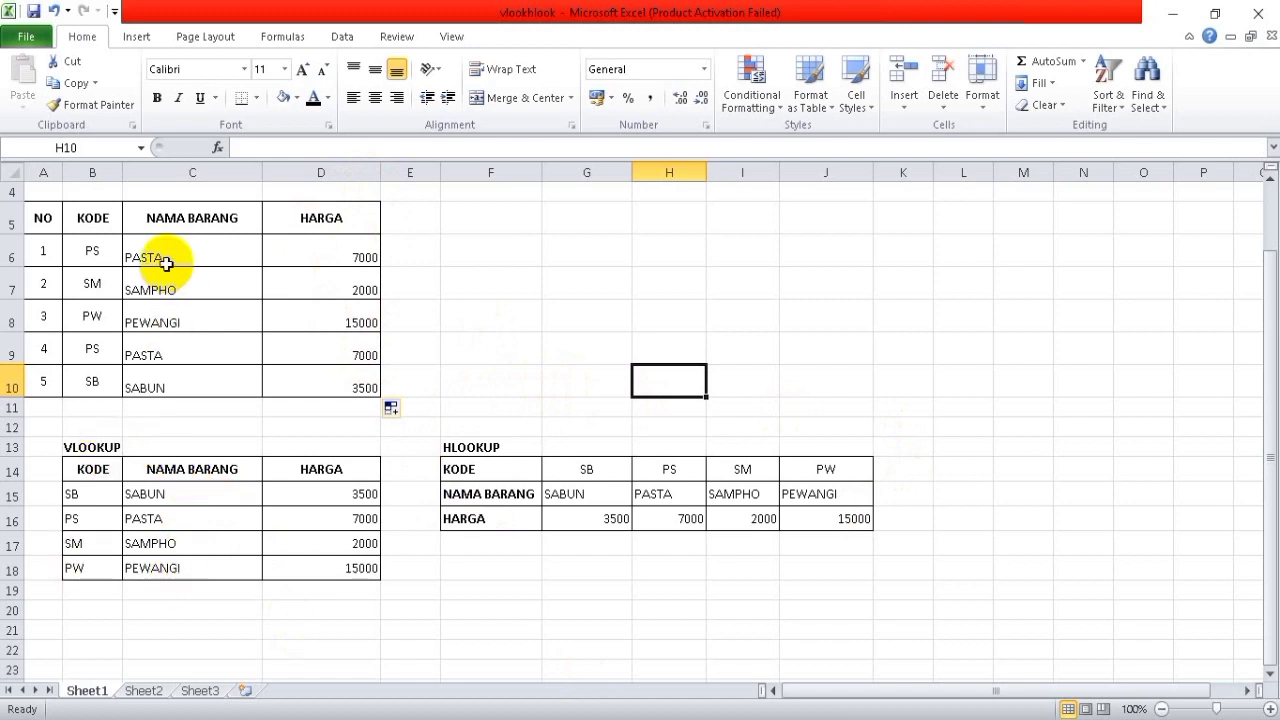
- Copy the price list table A5:D10 and paste it at F5, above the HLOOKUP table
left_click(445, 260)
left_click_drag(43, 214, 329, 380)
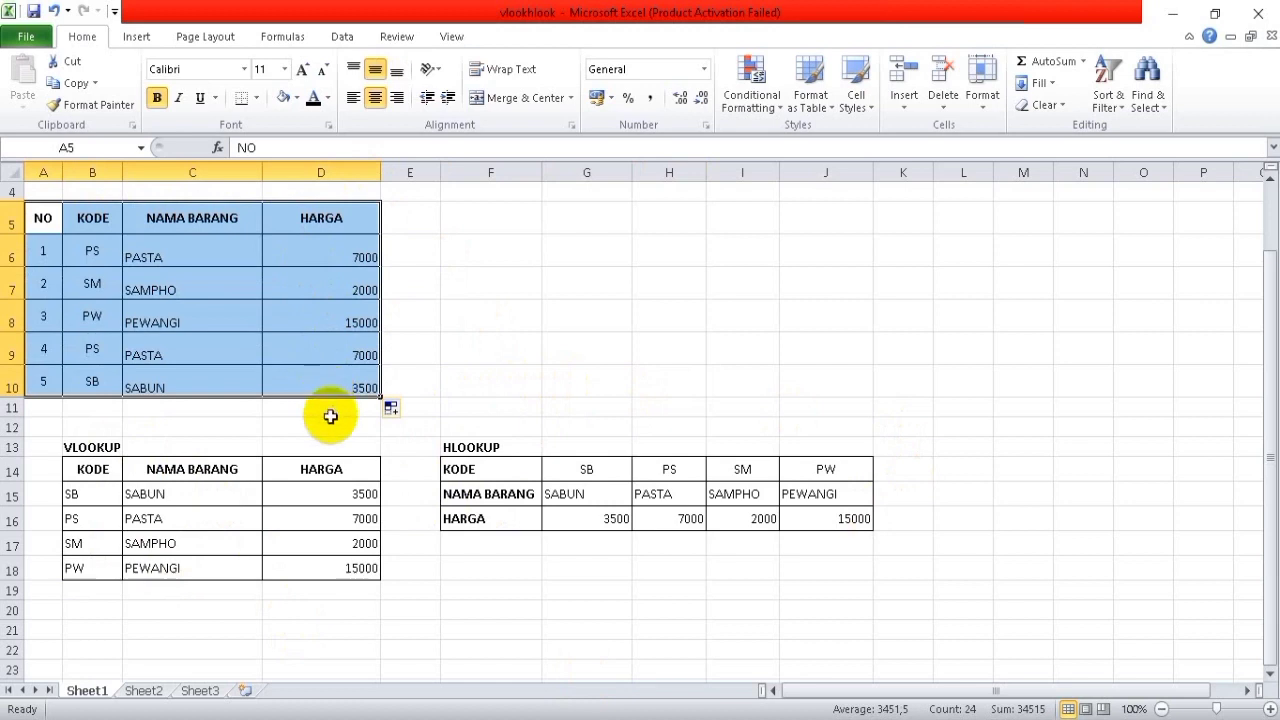
key("ctrl+c")
left_click(509, 214)
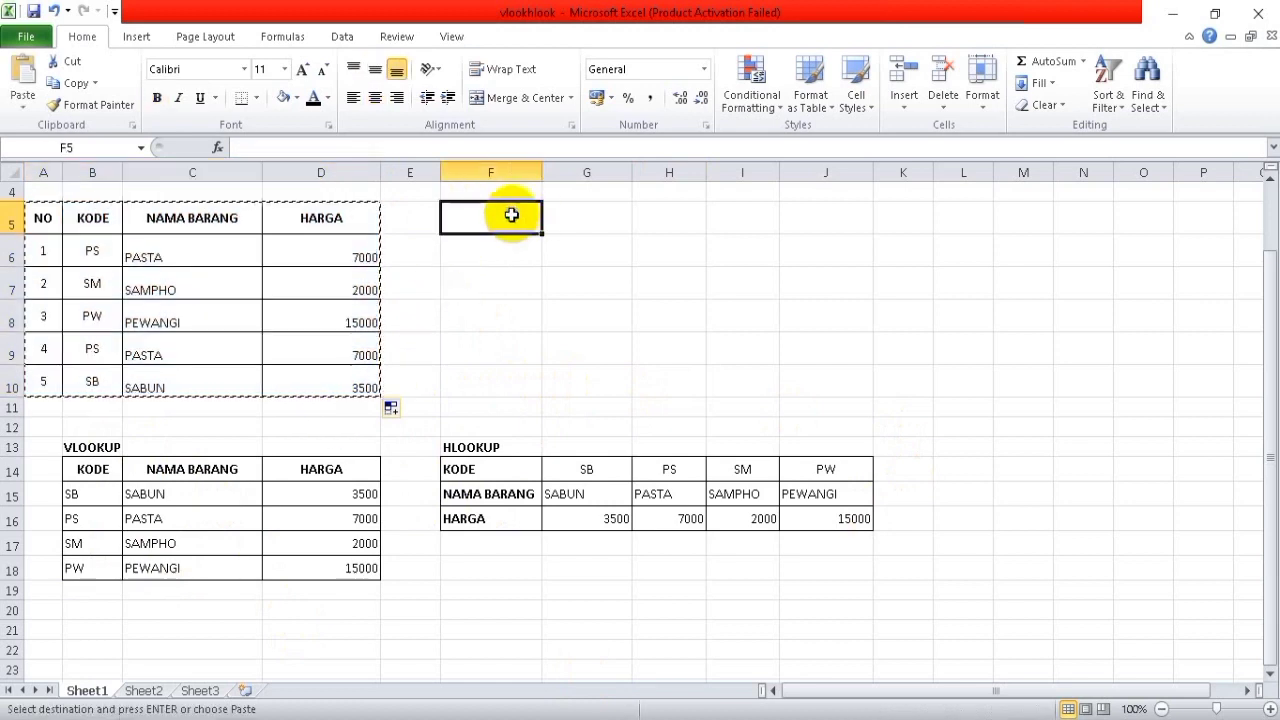
right_click(511, 215)
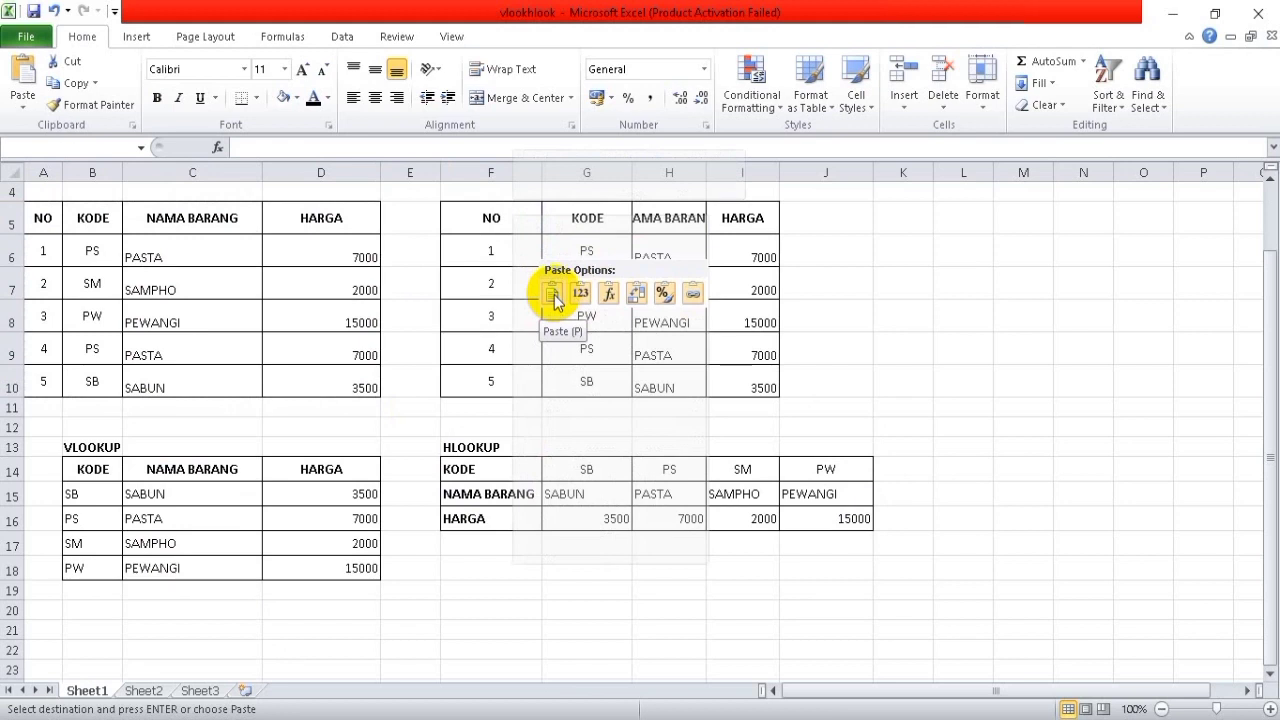
left_click(553, 295)
- Clear the item names and prices in H6:I10 of the copied table
left_click(658, 250)
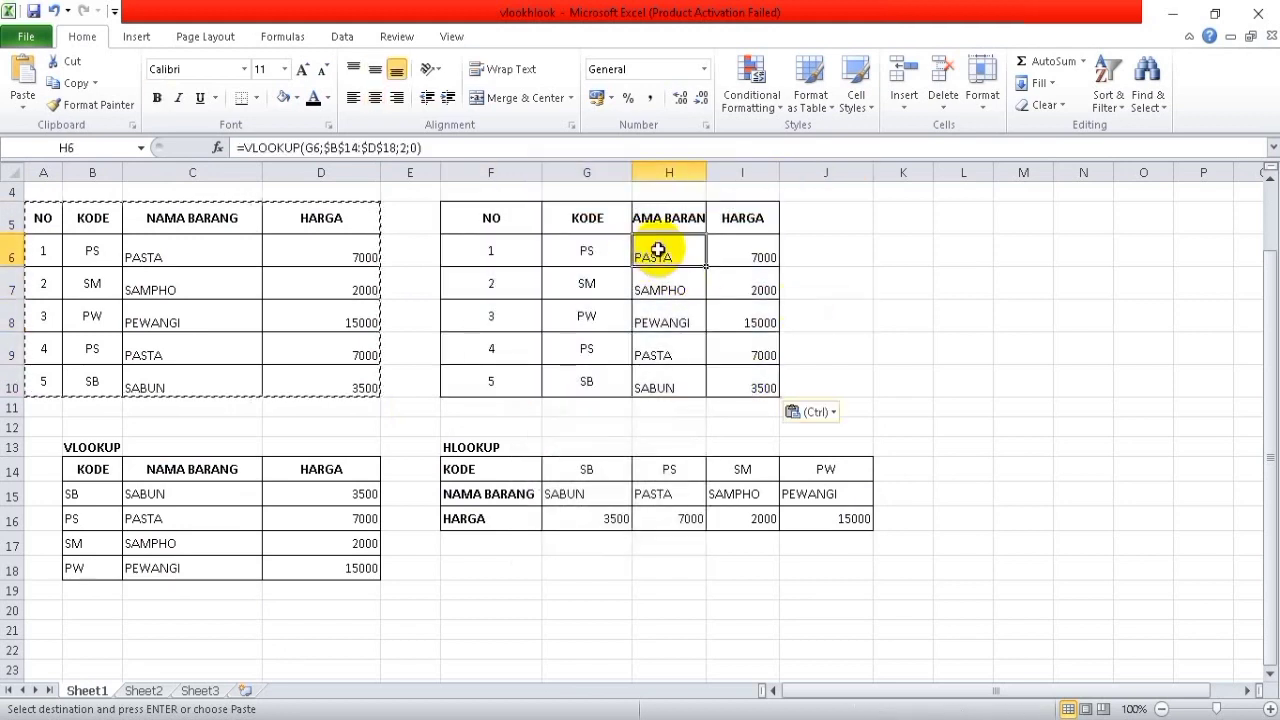
left_click_drag(658, 250, 731, 372)
key("Delete")
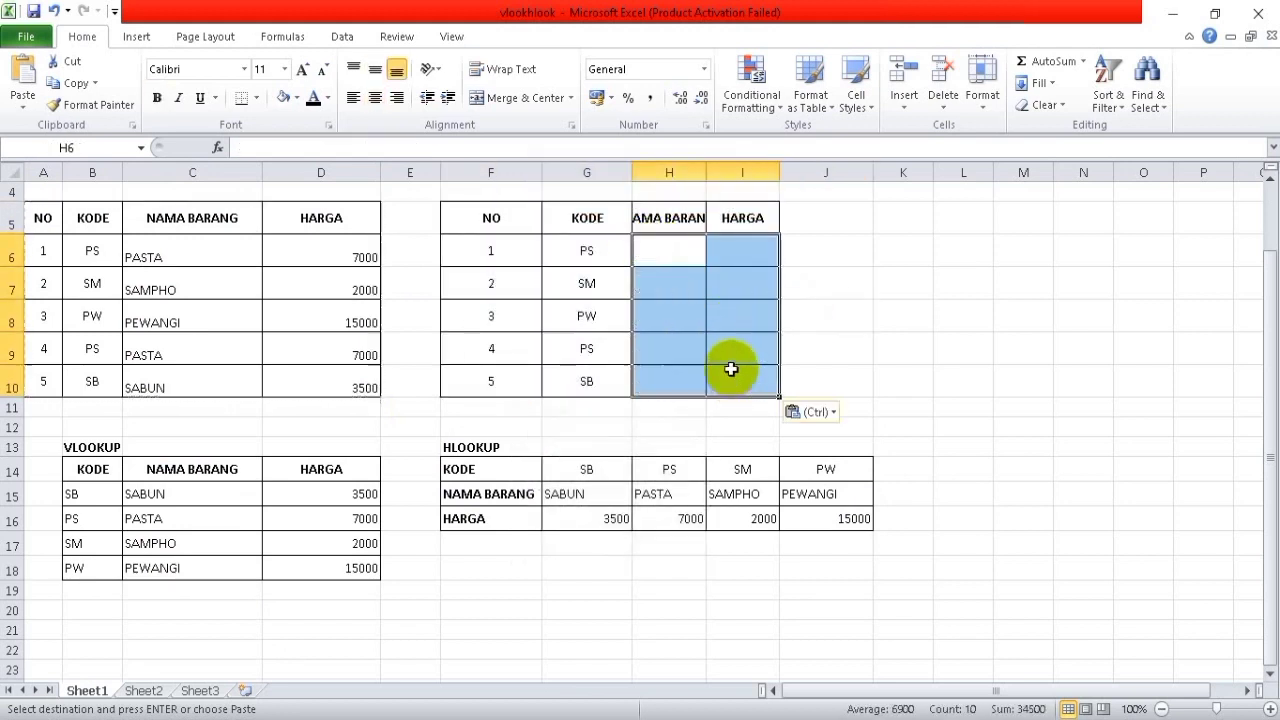
- Narrow column F slightly and widen columns H and I so the NAMA BARANG and HARGA headings fit
left_click(740, 250)
left_click_drag(536, 170, 532, 170)
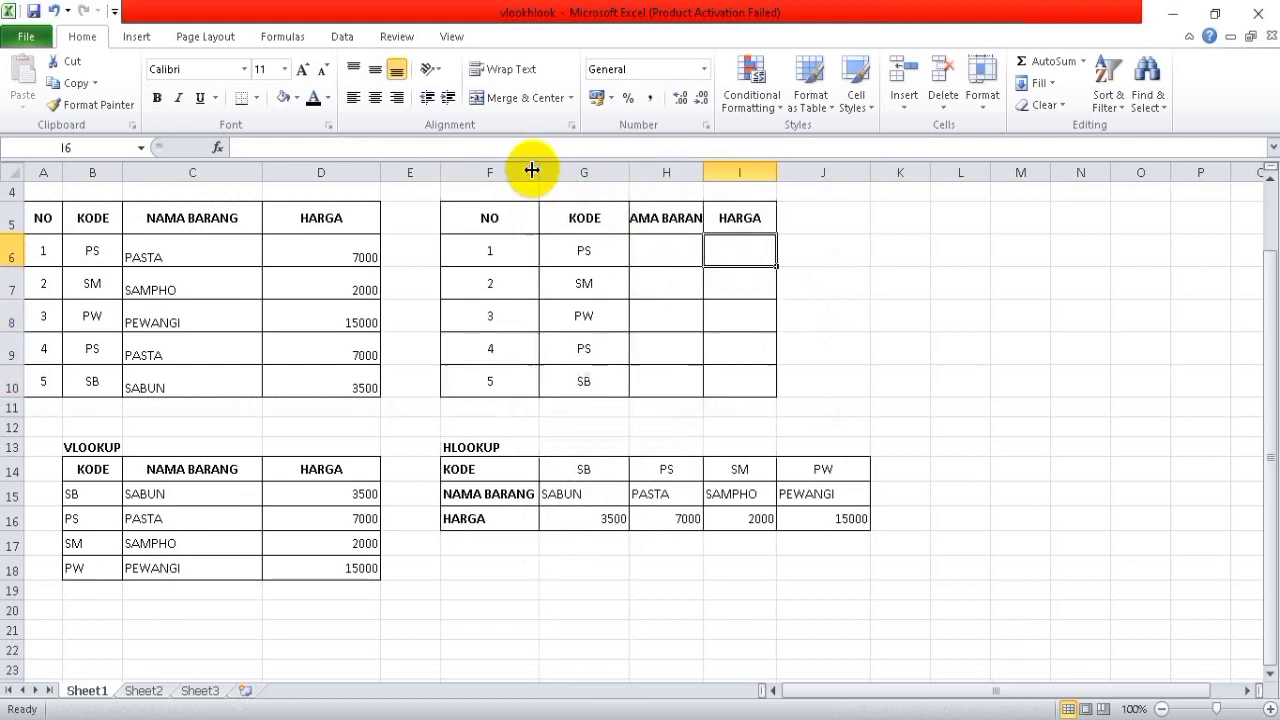
left_click_drag(703, 168, 924, 172)
left_click(1165, 250)
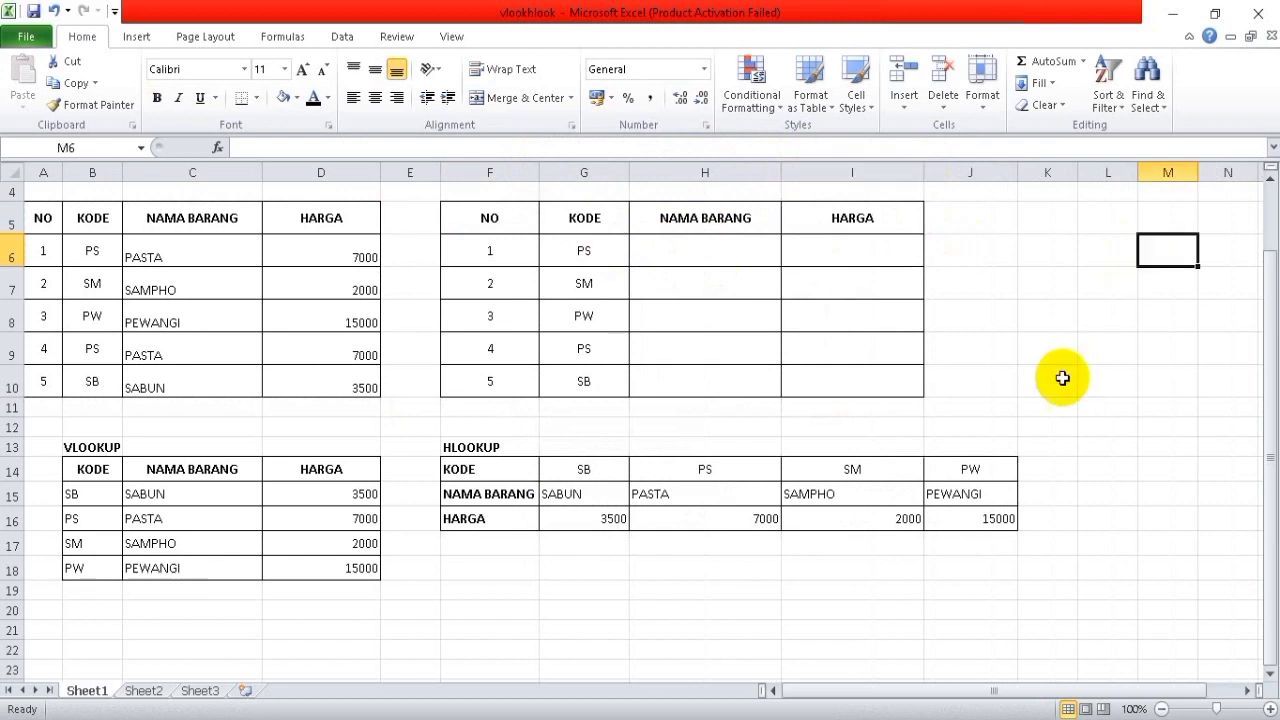
left_click(1062, 378)
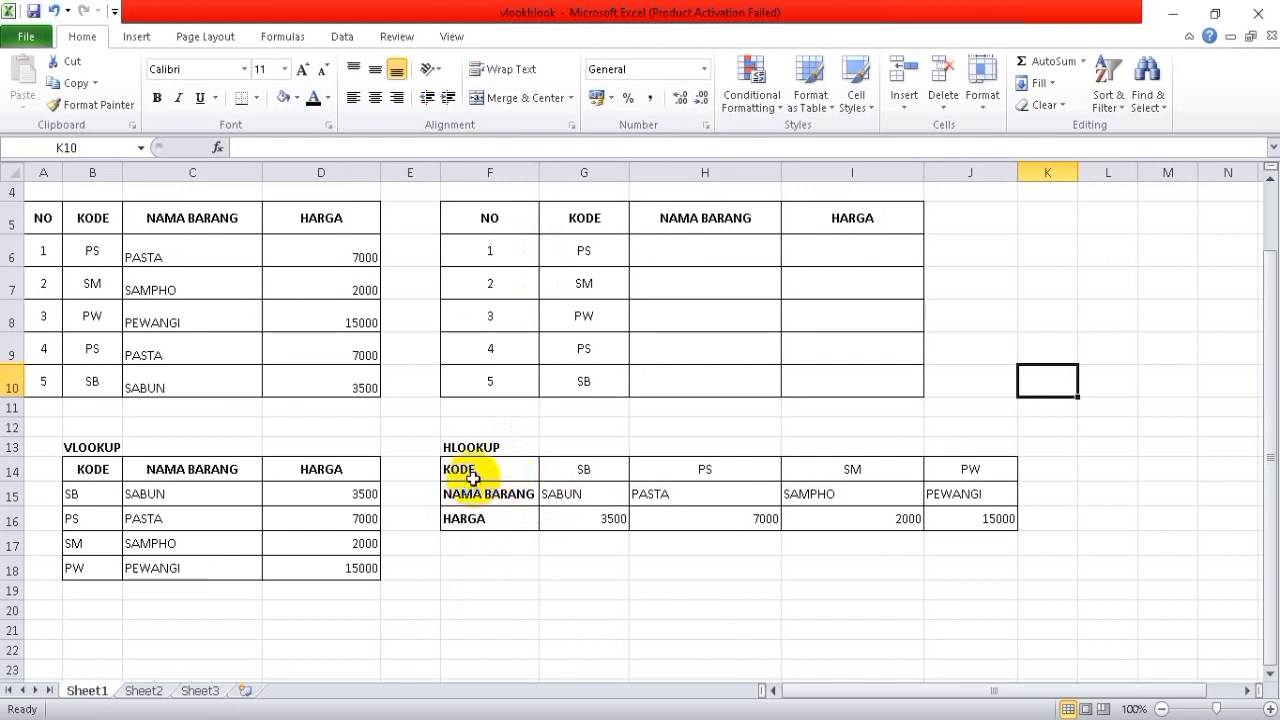
- Enter =HLOOKUP(G6;F14:J16;2;0) in cell H6 to look up the first item's name
left_click(745, 258)
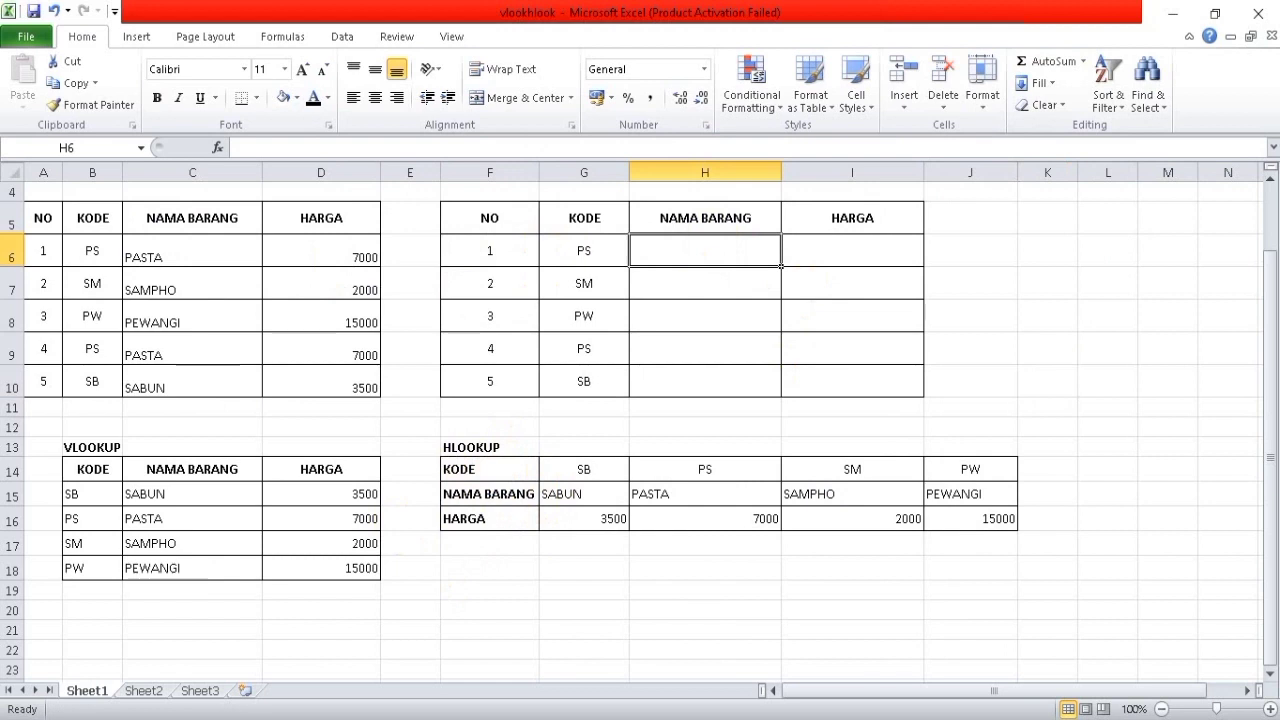
type("=HLOOKUP")
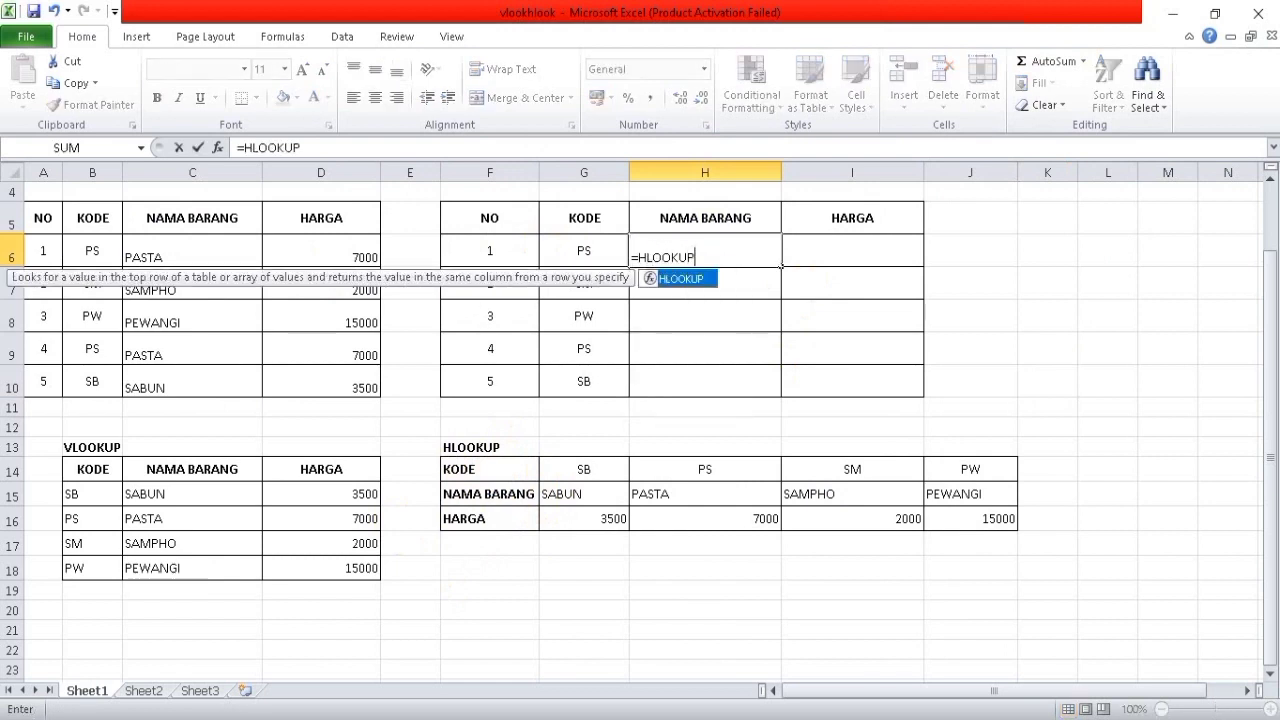
type("(")
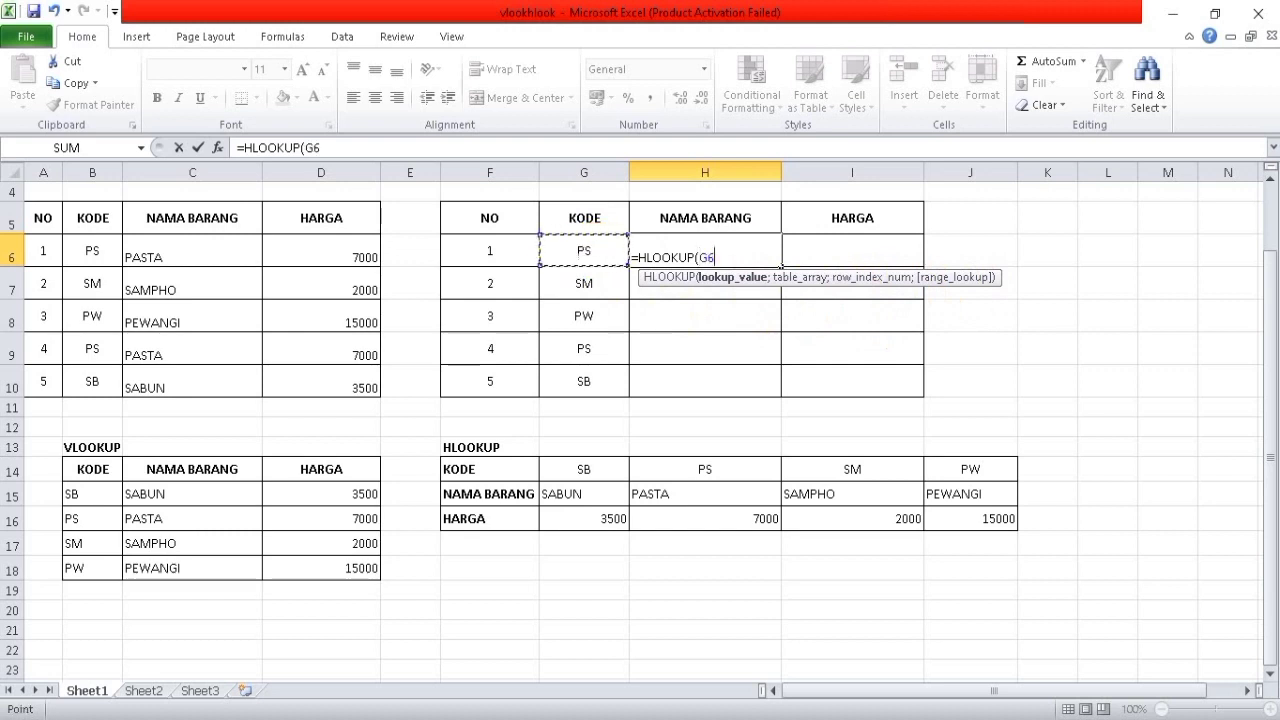
type(";")
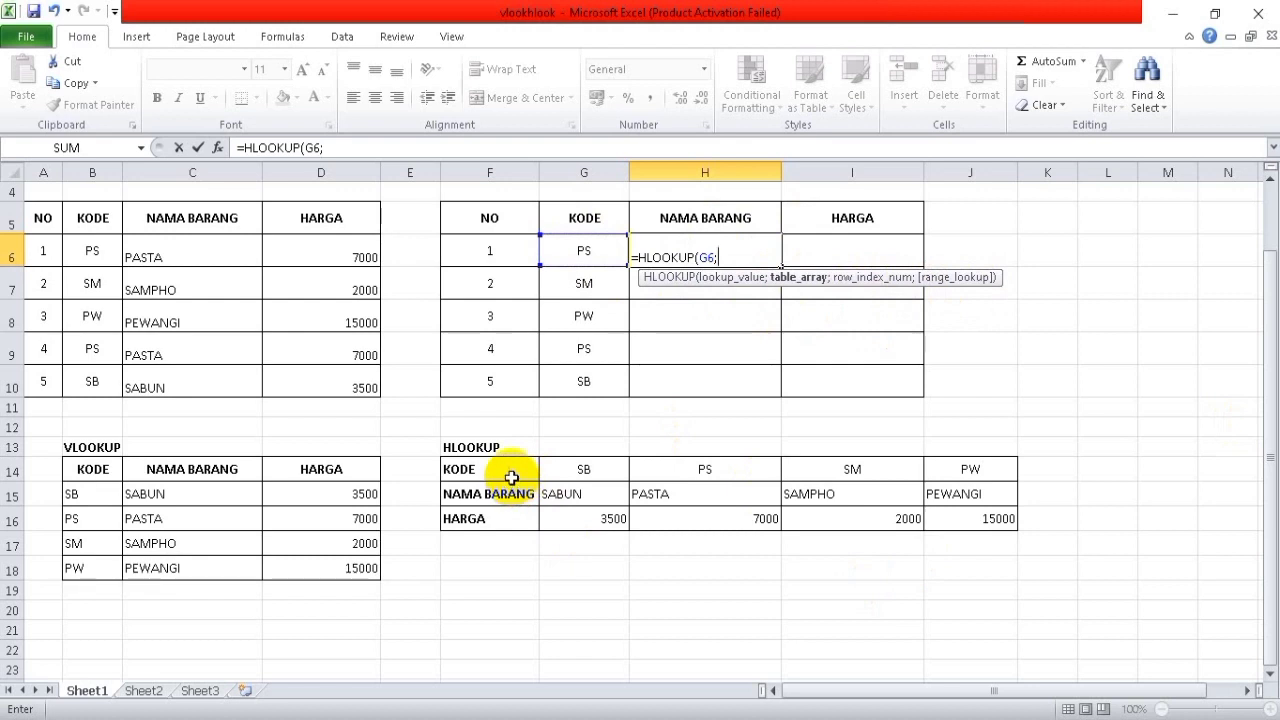
left_click_drag(511, 478, 976, 516)
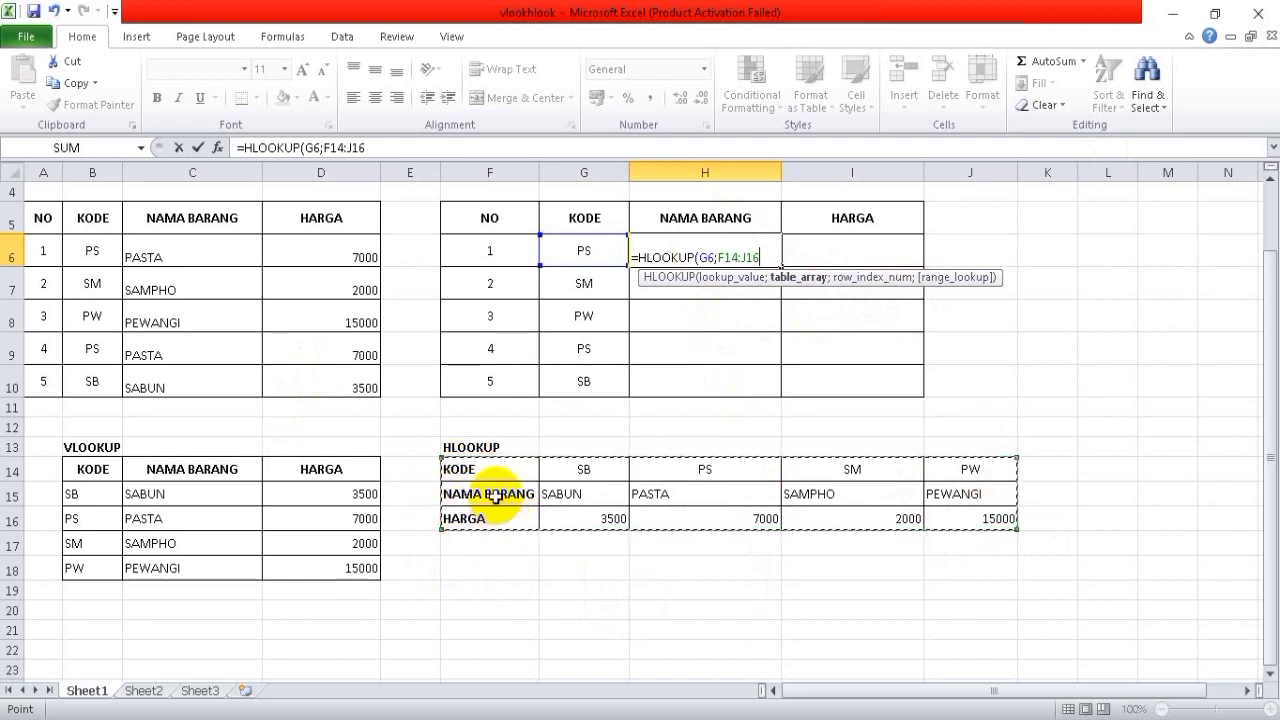
type(";")
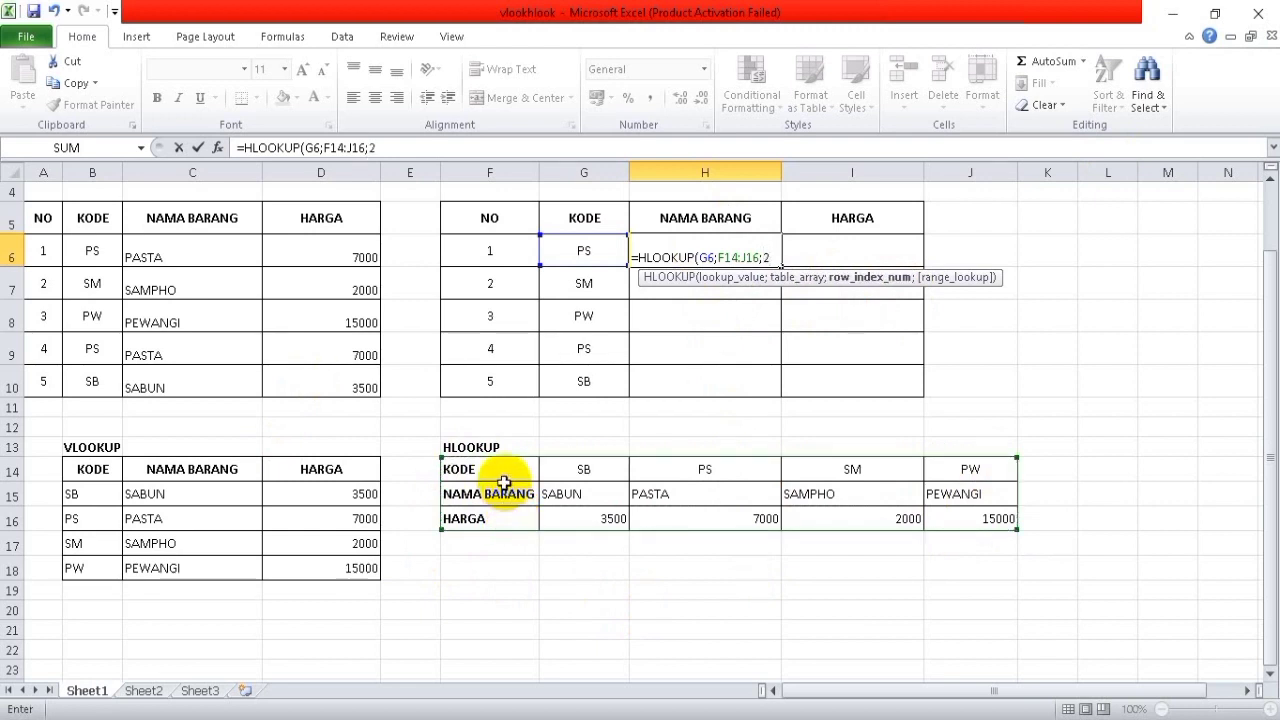
type("2;")
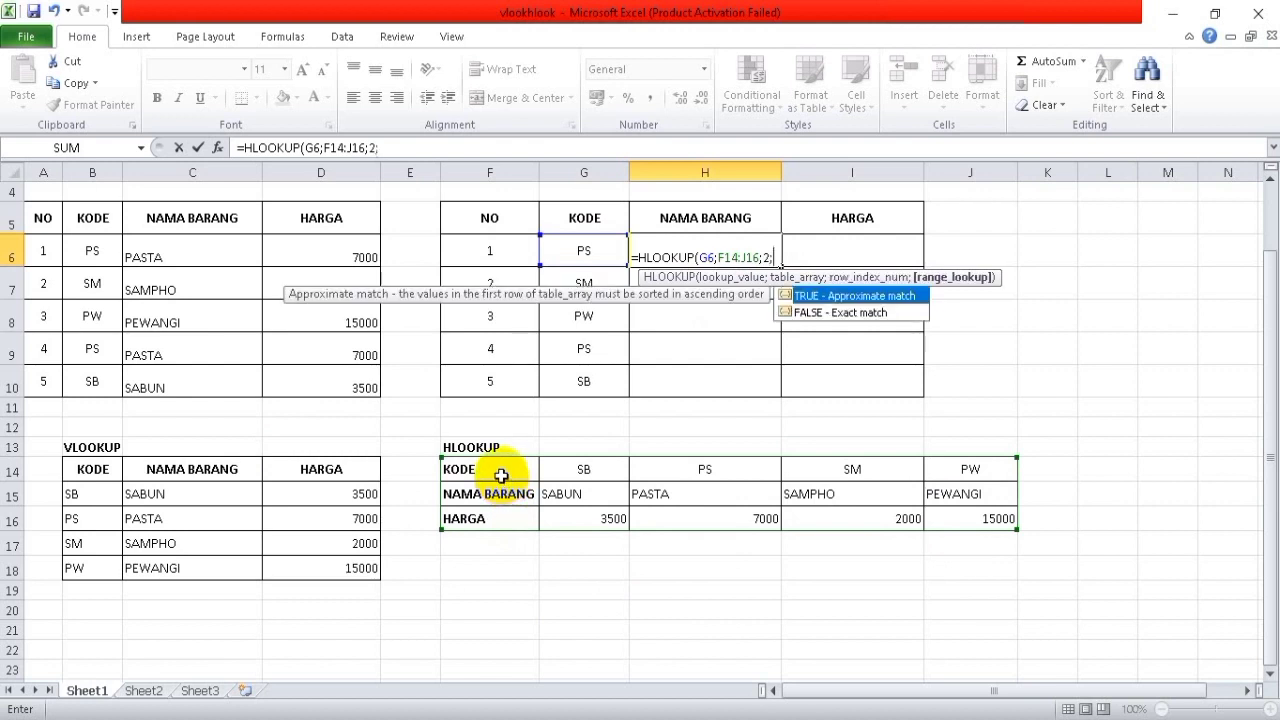
type("0")
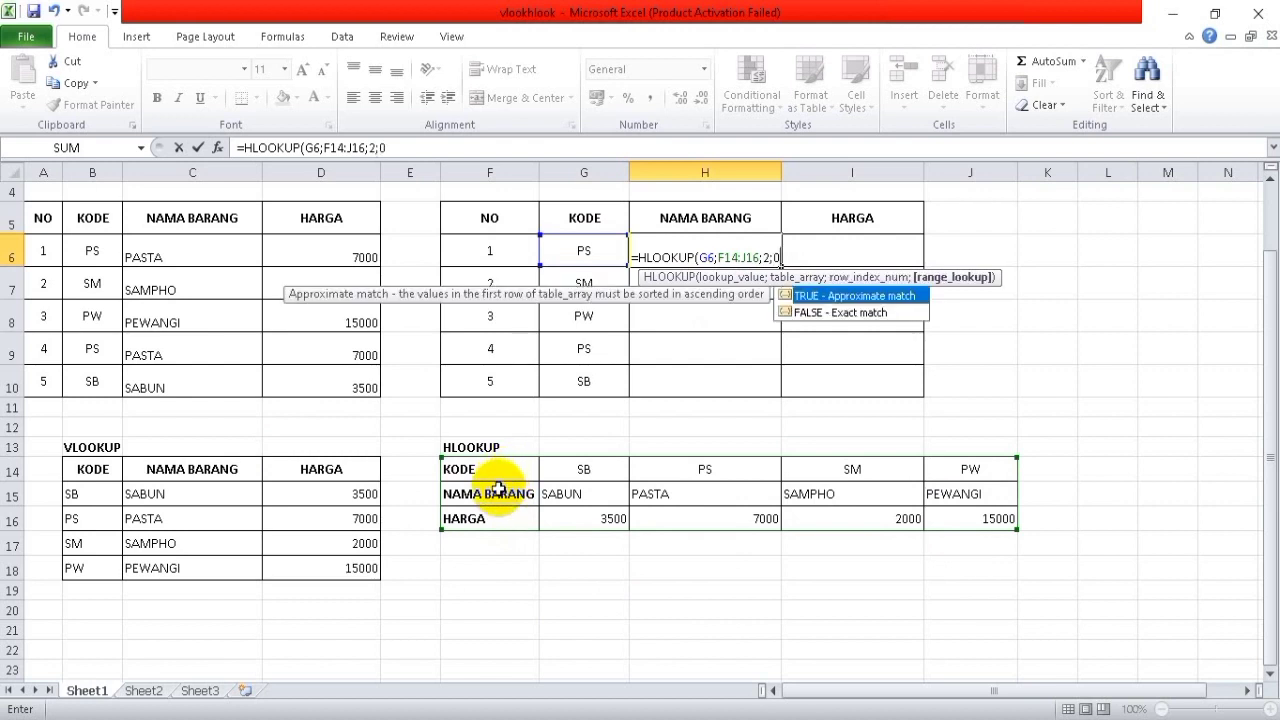
type(")")
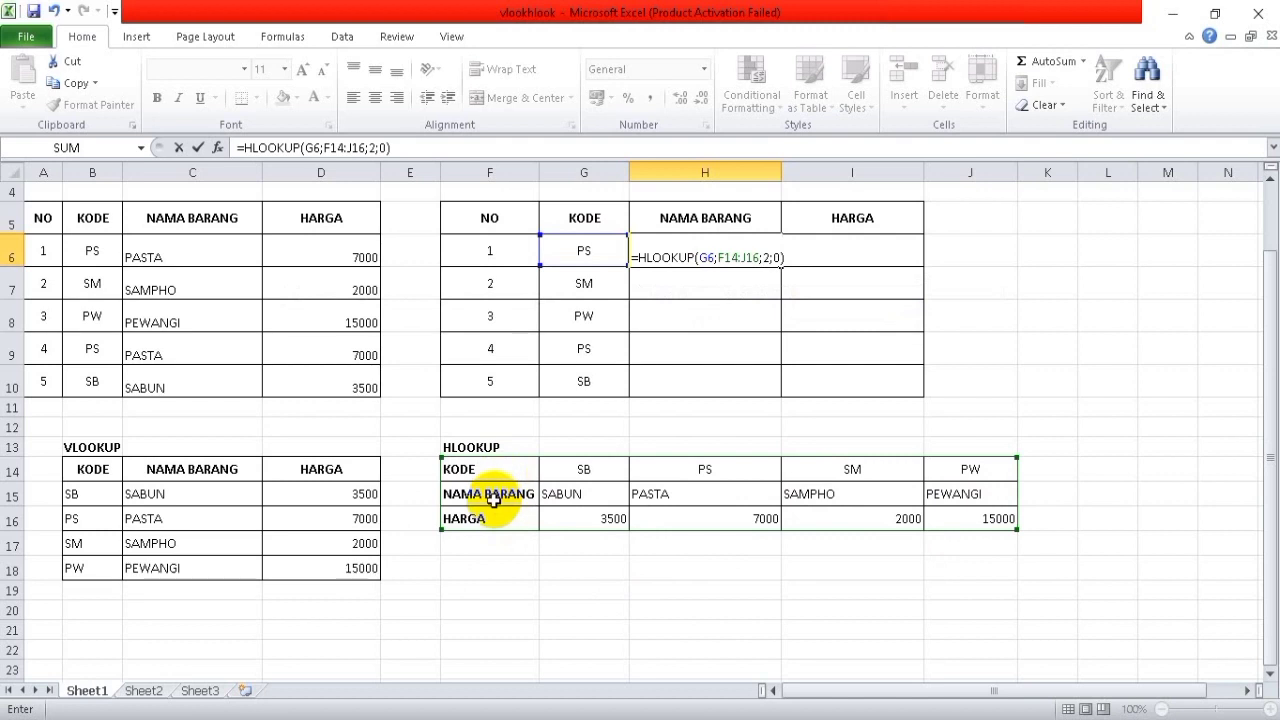
key("Return")
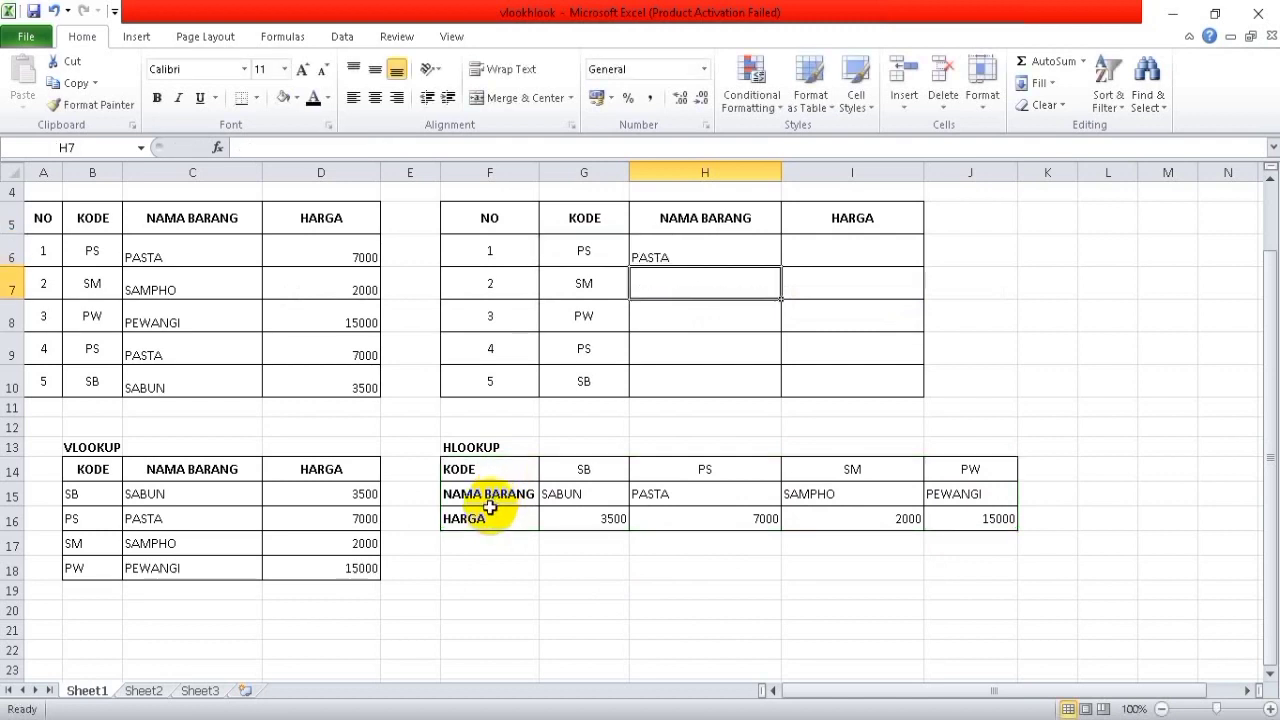
- Try copying the H6 formula with its relative range down to H10, and compare the table ranges in H6 and H7
left_click(690, 253)
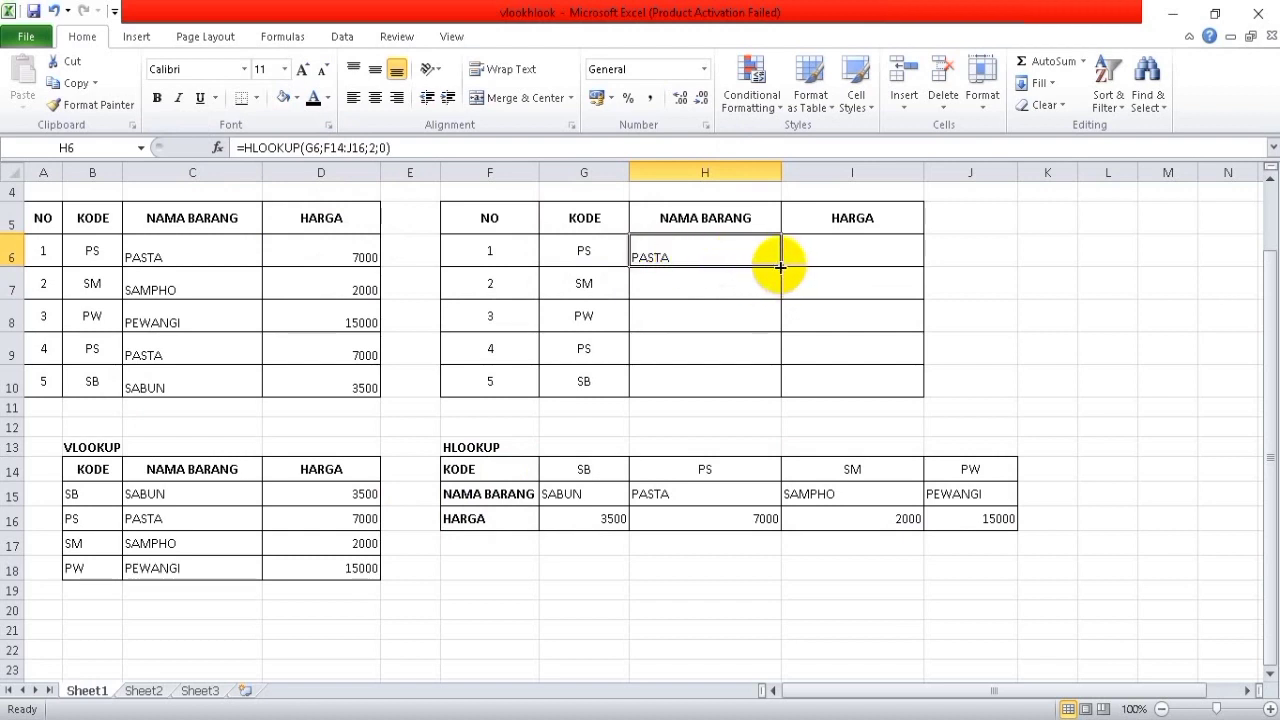
left_click_drag(780, 266, 788, 396)
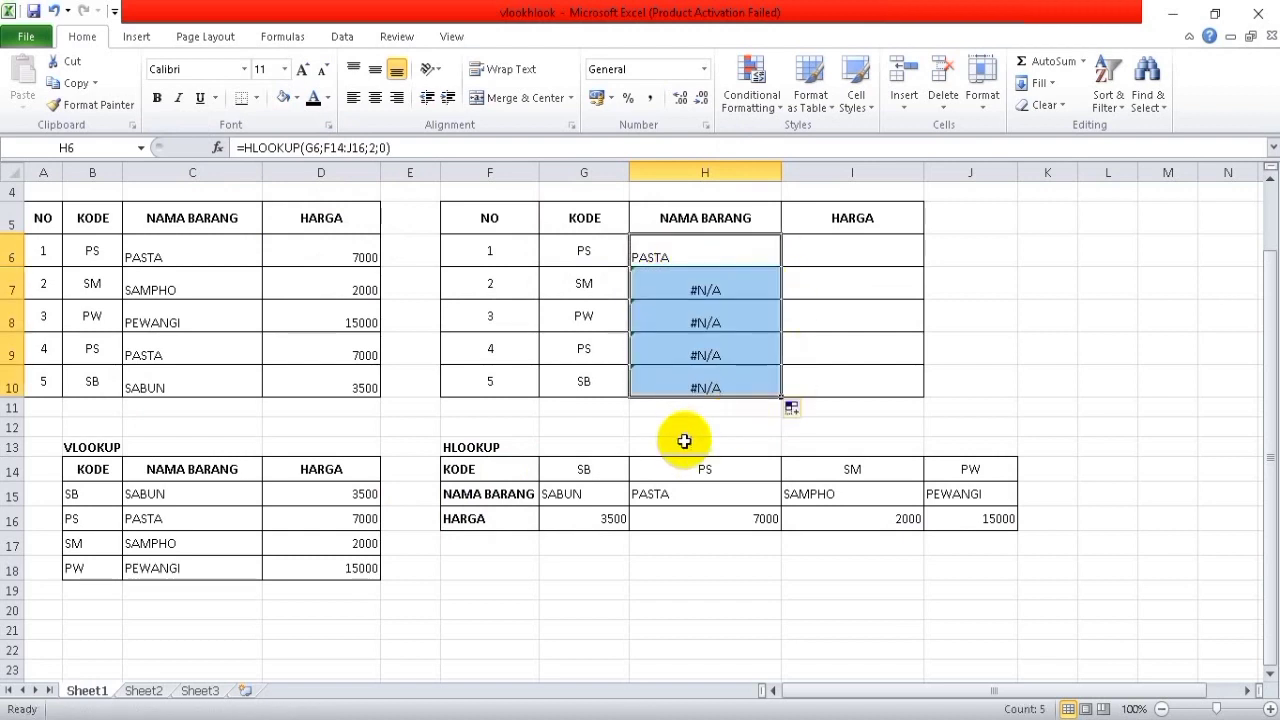
left_click(851, 306)
left_click(684, 249)
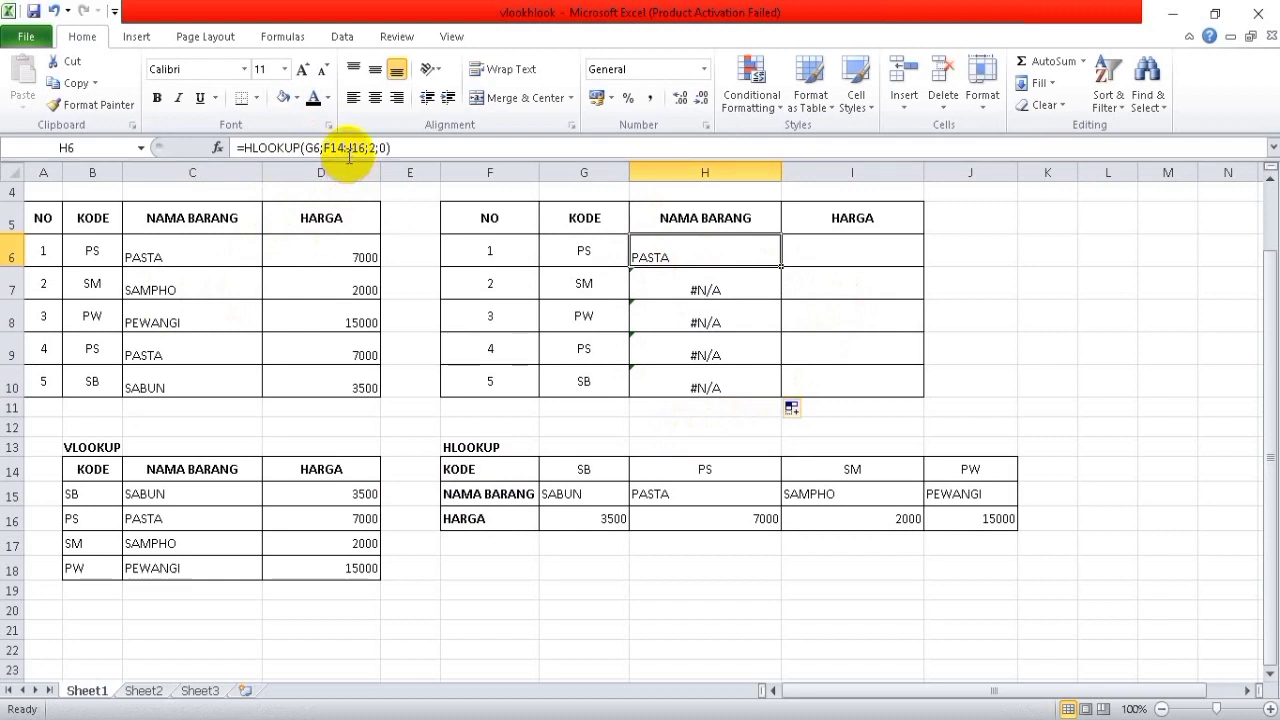
left_click(690, 284)
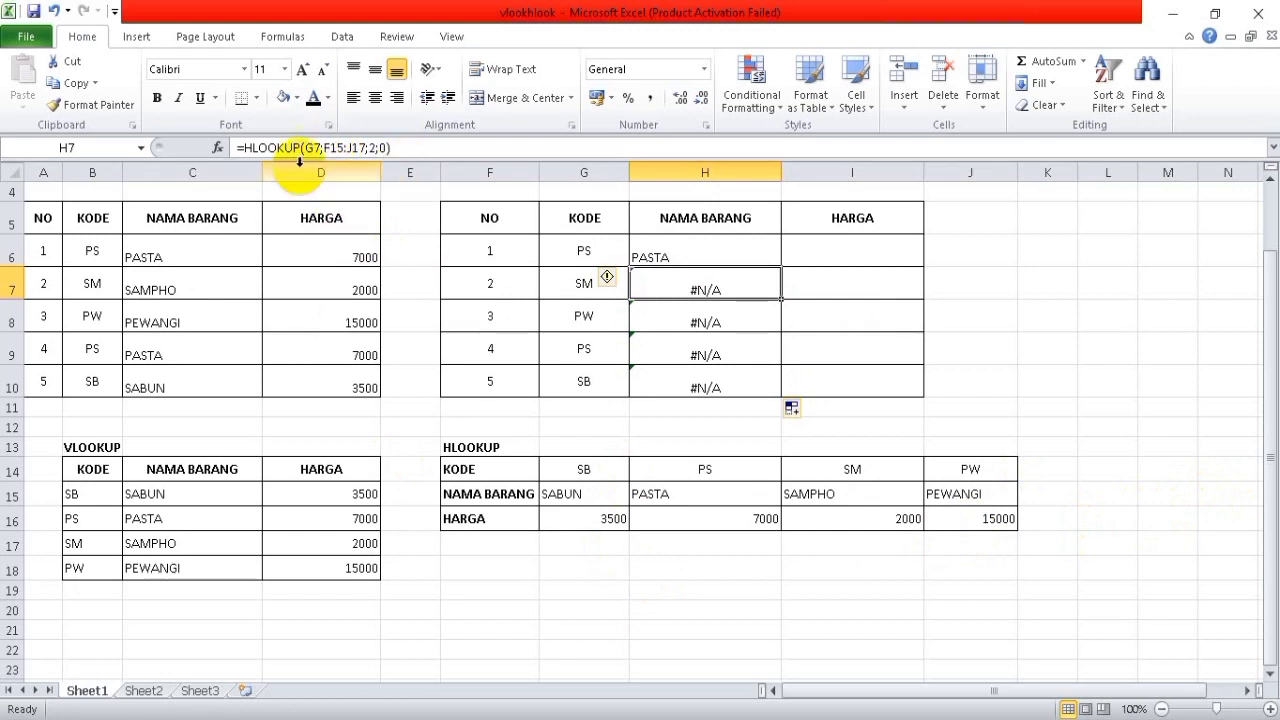
- Make the lookup table range in the H6 formula absolute, giving =HLOOKUP(G6;$F$14:$J$16;2;0)
left_click(637, 262)
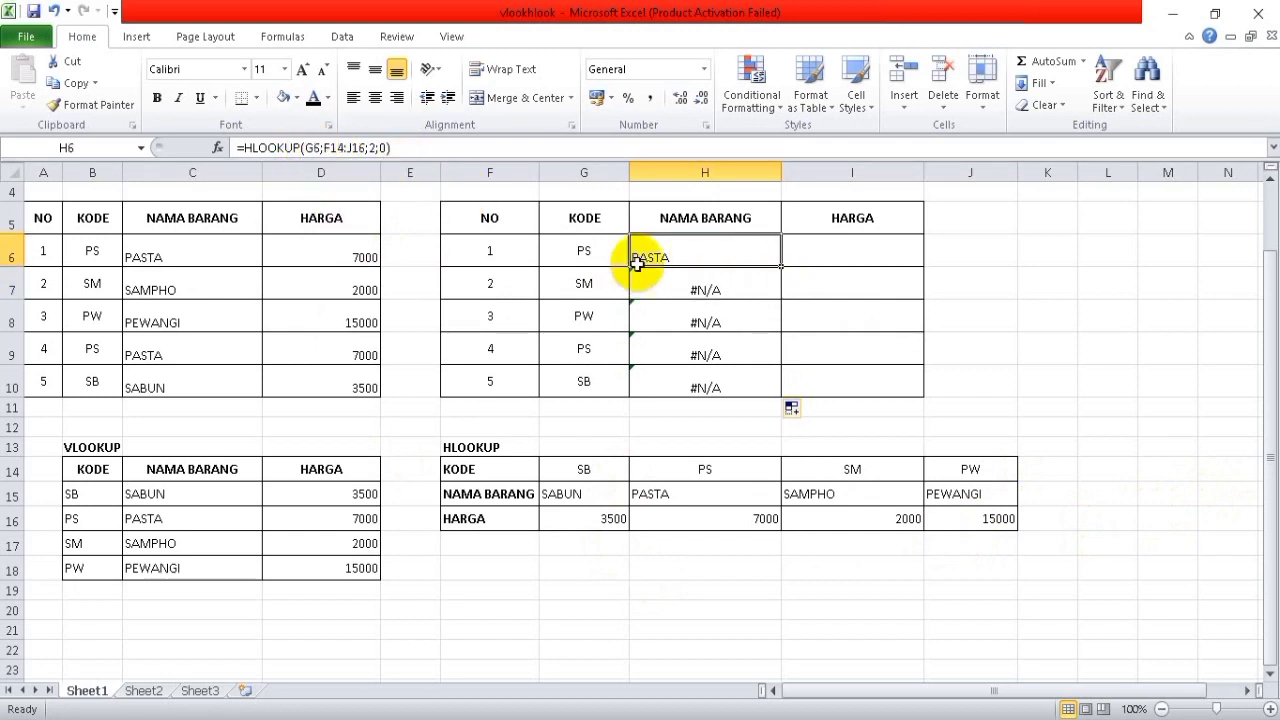
left_click(322, 147)
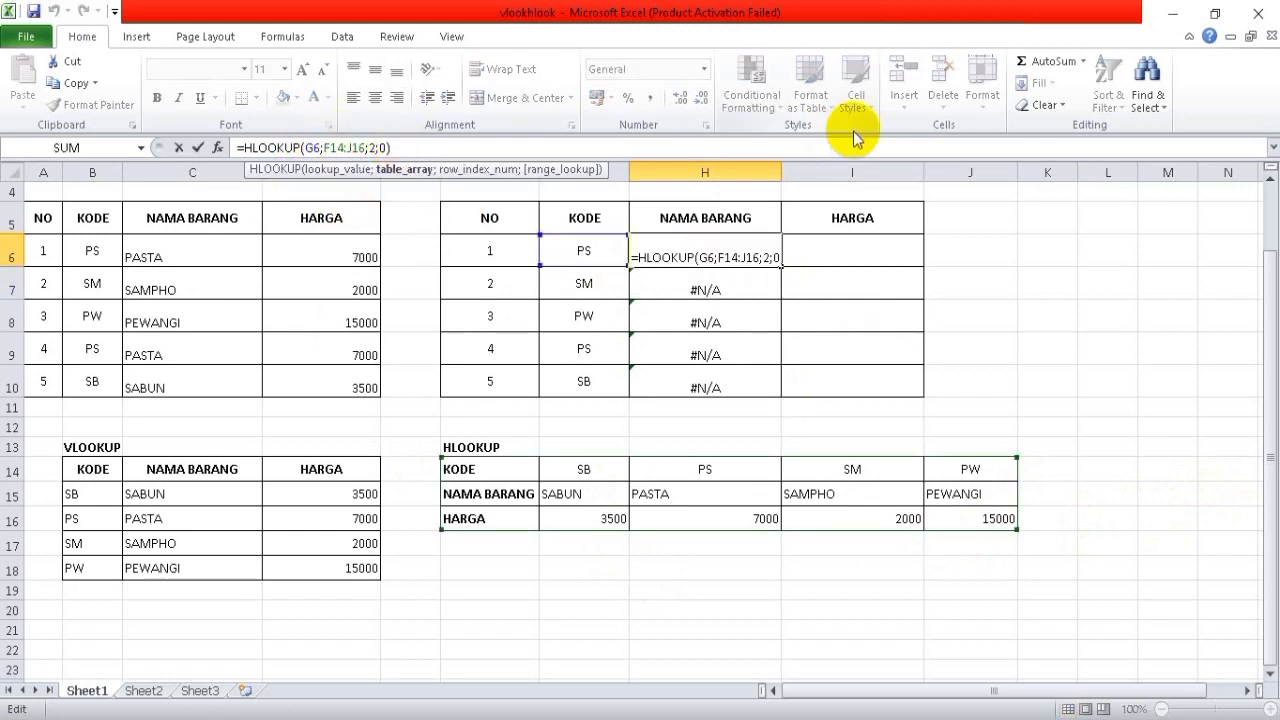
key("F4")
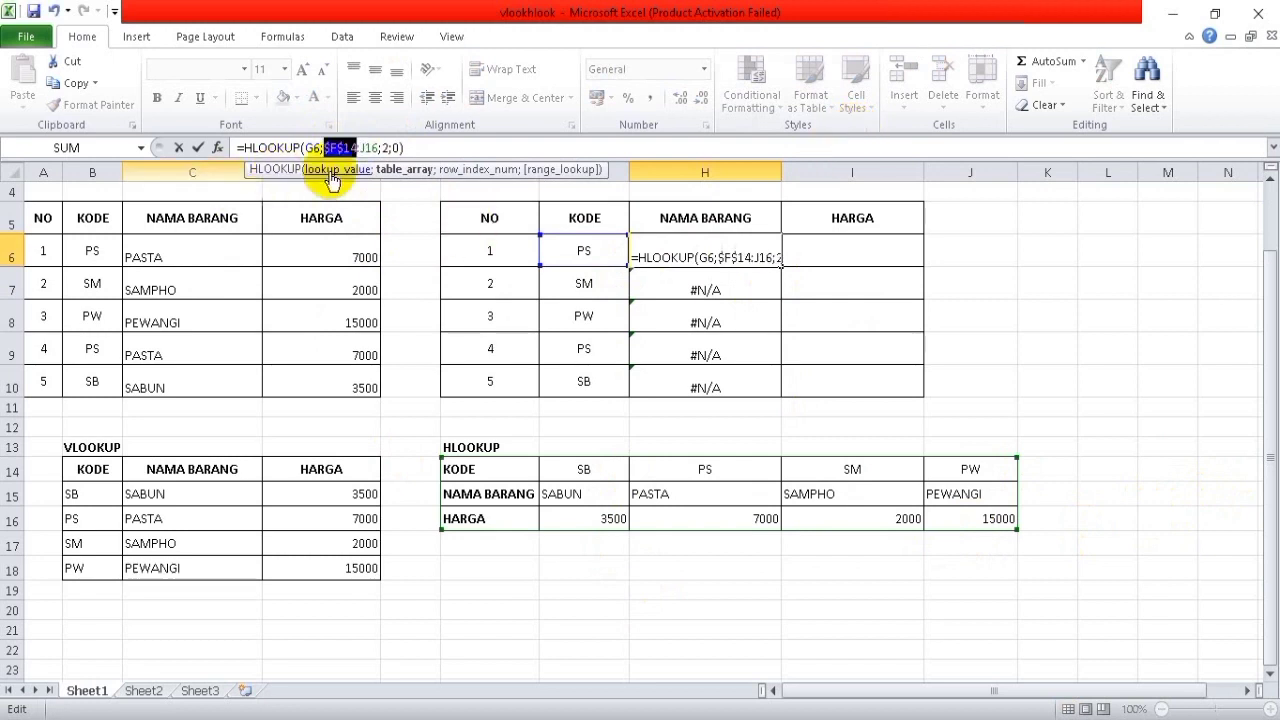
left_click(365, 147)
key("F4")
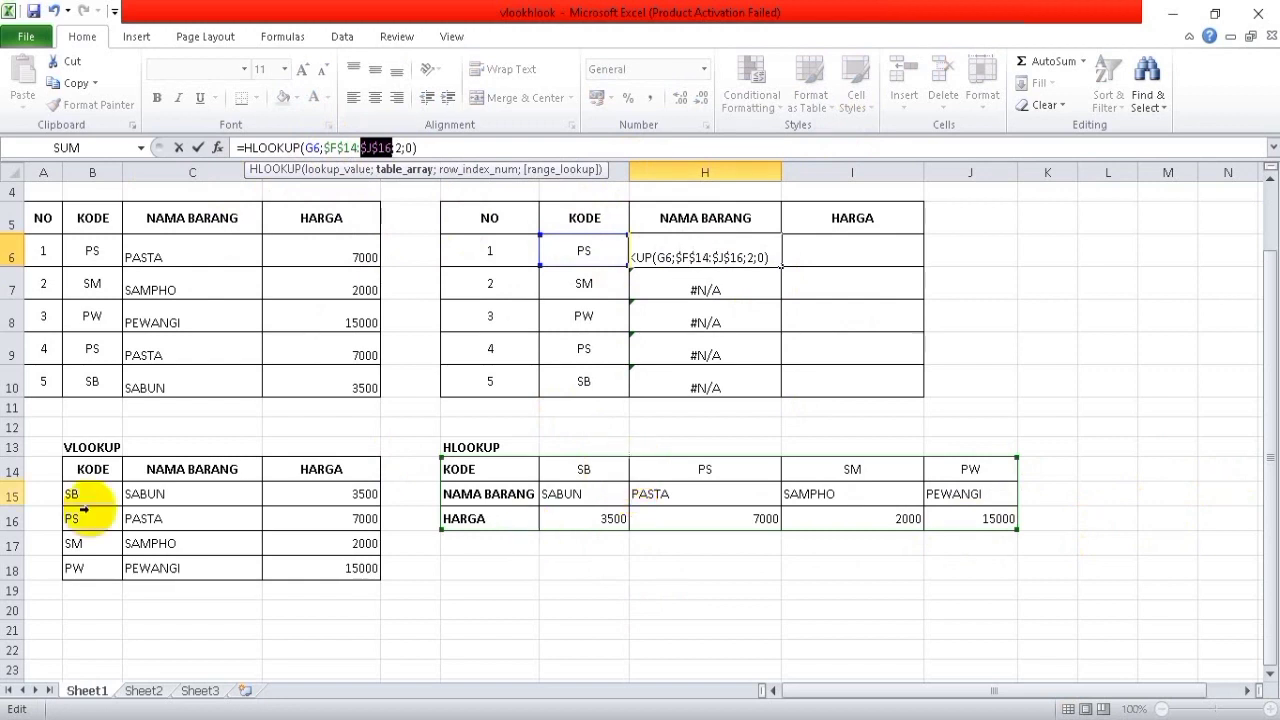
key("Return")
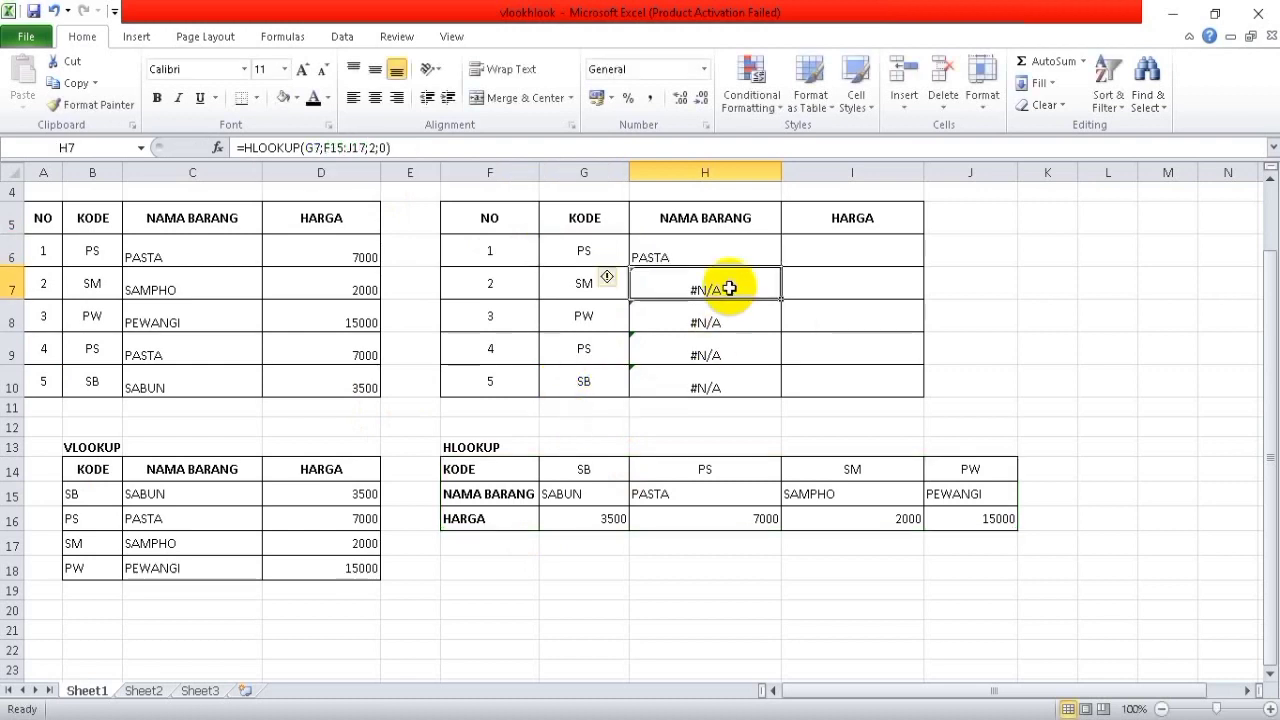
- Fill the item names in H7:H10 by copying the H6 formula with its absolute range down the column
left_click(726, 250)
left_click_drag(781, 268, 779, 392)
left_click(1034, 314)
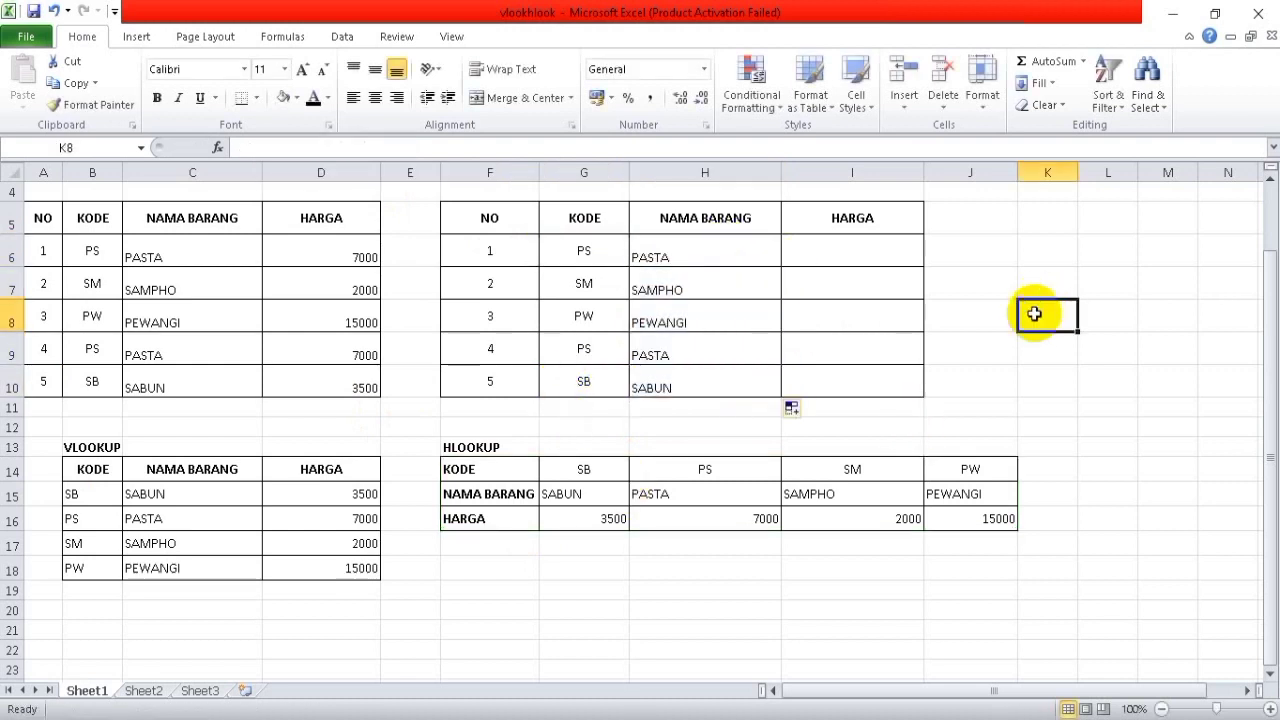
- Write the formula =HLOOKUP(G6;F14:J16;3;) in cell I6 to look up the first item's price
left_click(845, 257)
type("=")
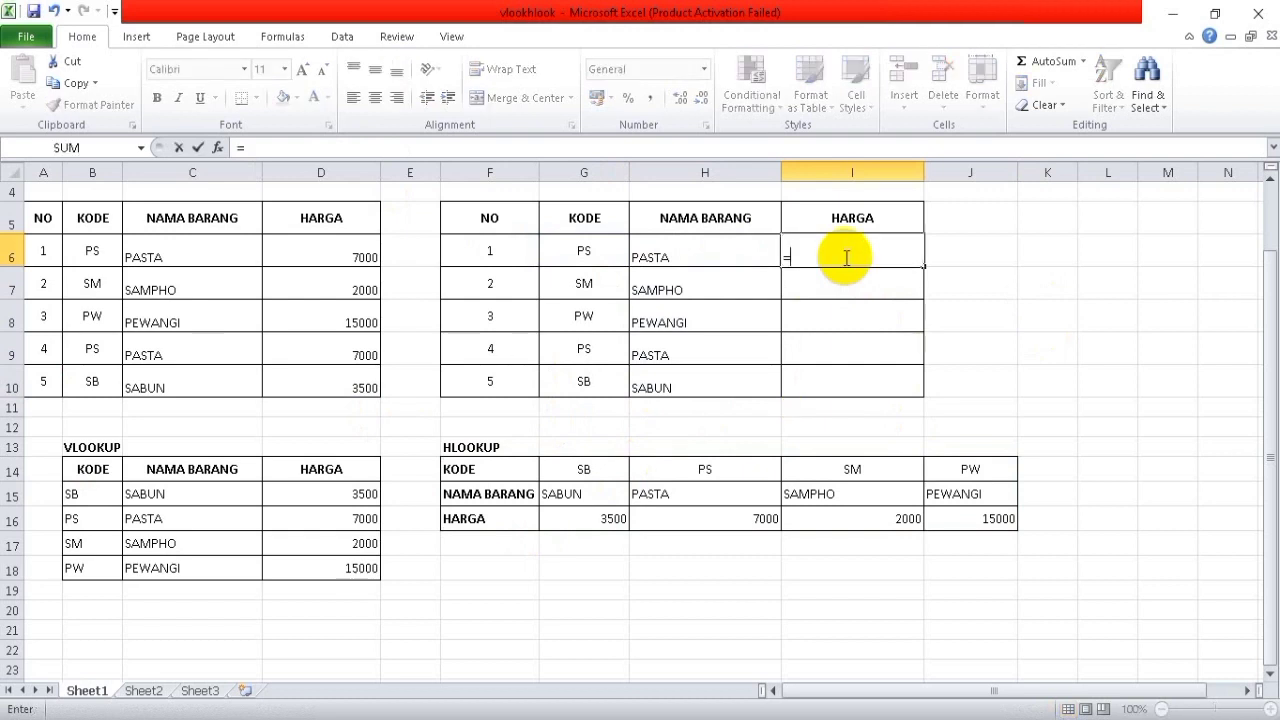
type("H")
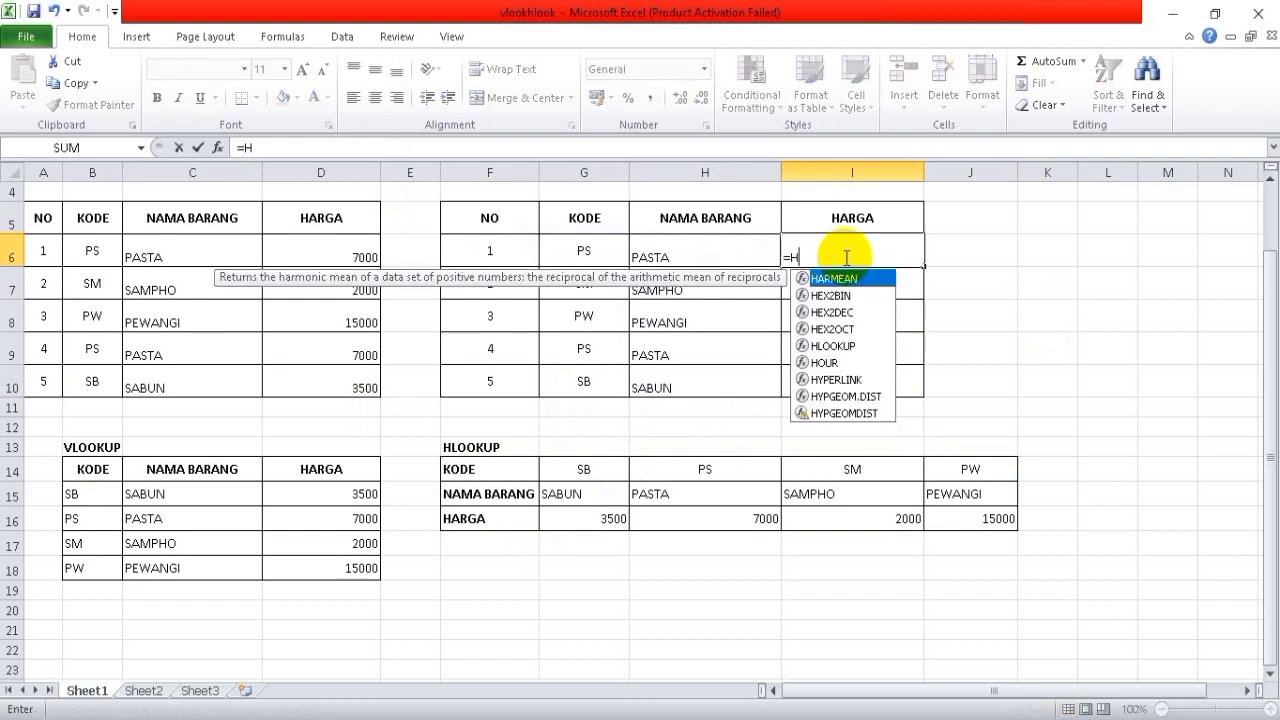
type("LOOKUP")
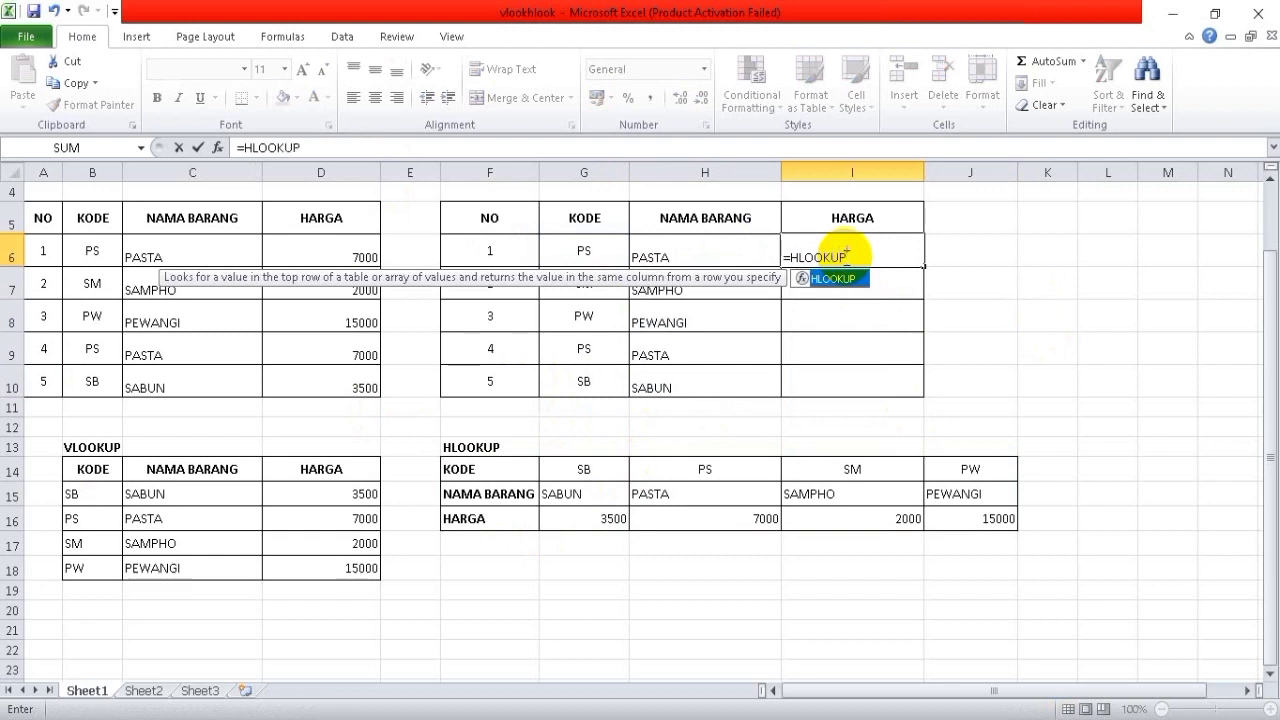
type("(G6")
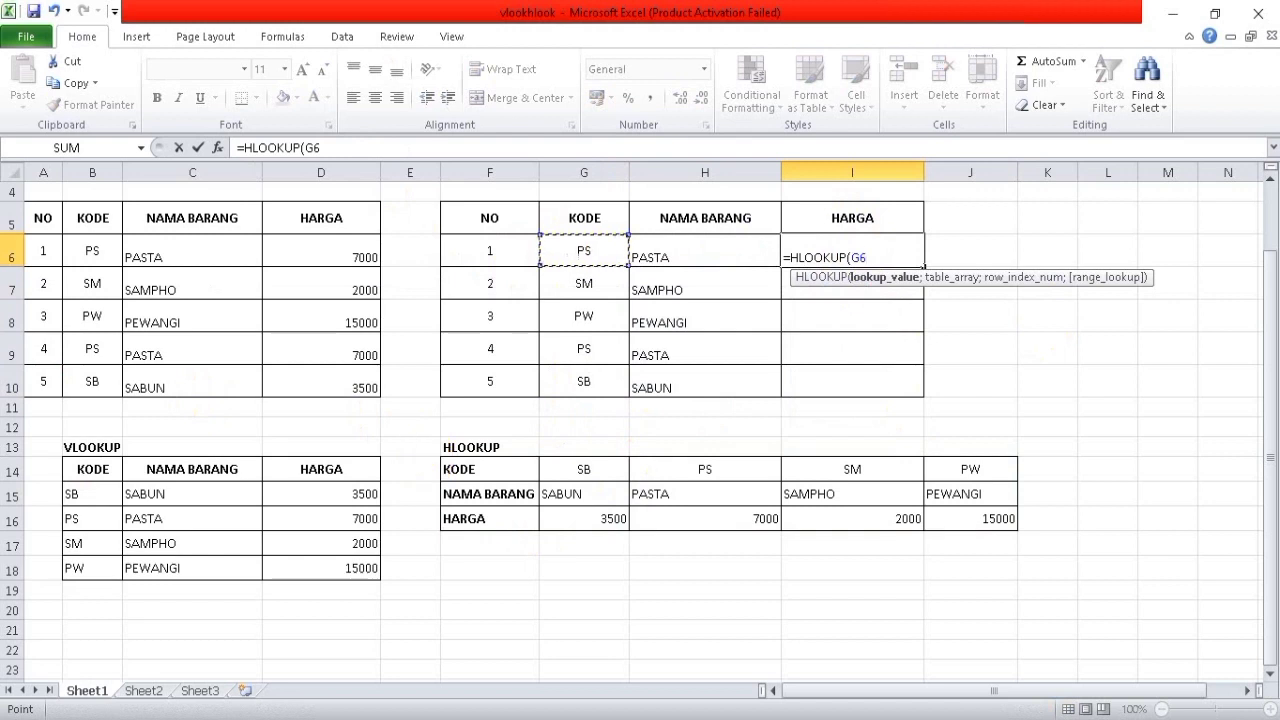
type(";")
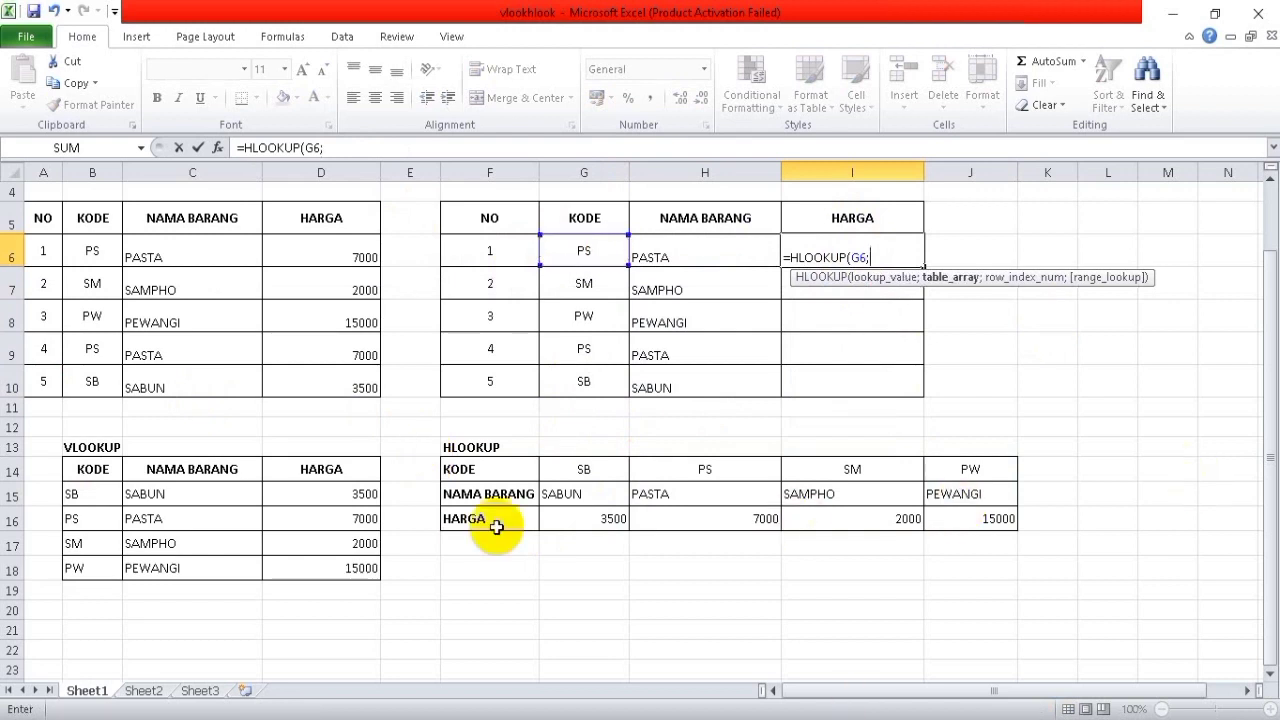
left_click_drag(491, 466, 964, 514)
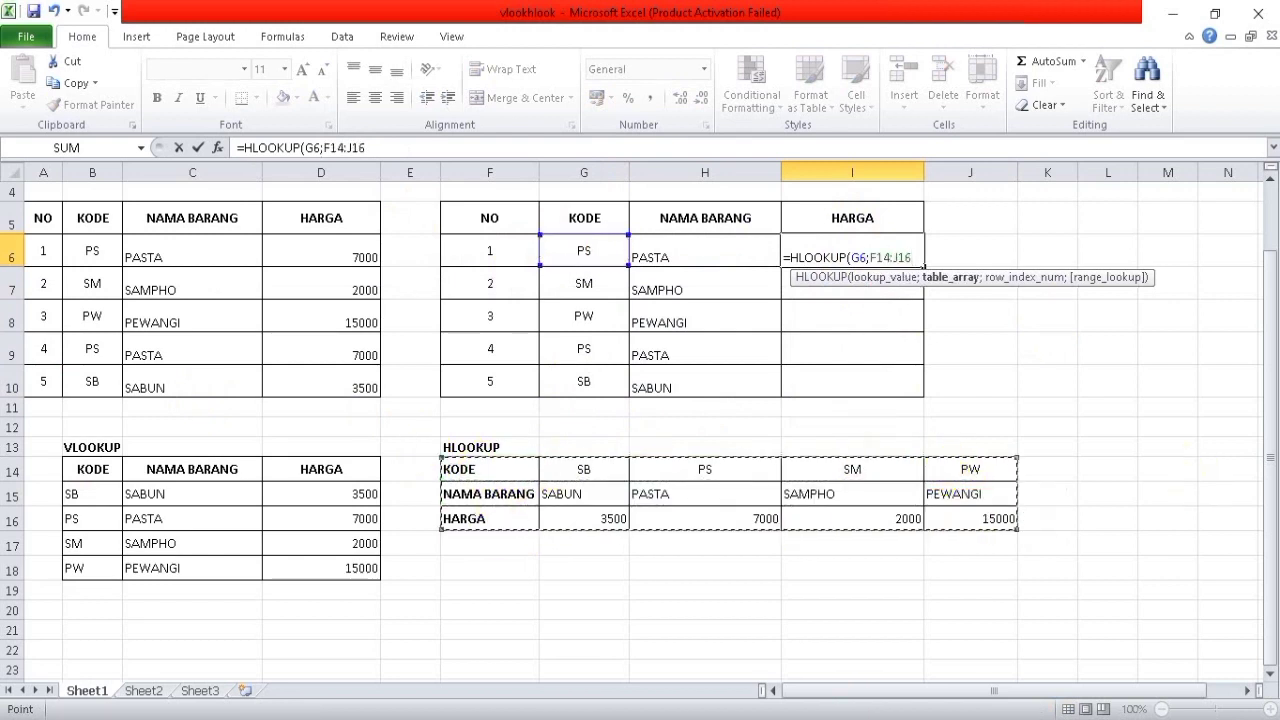
type(";3")
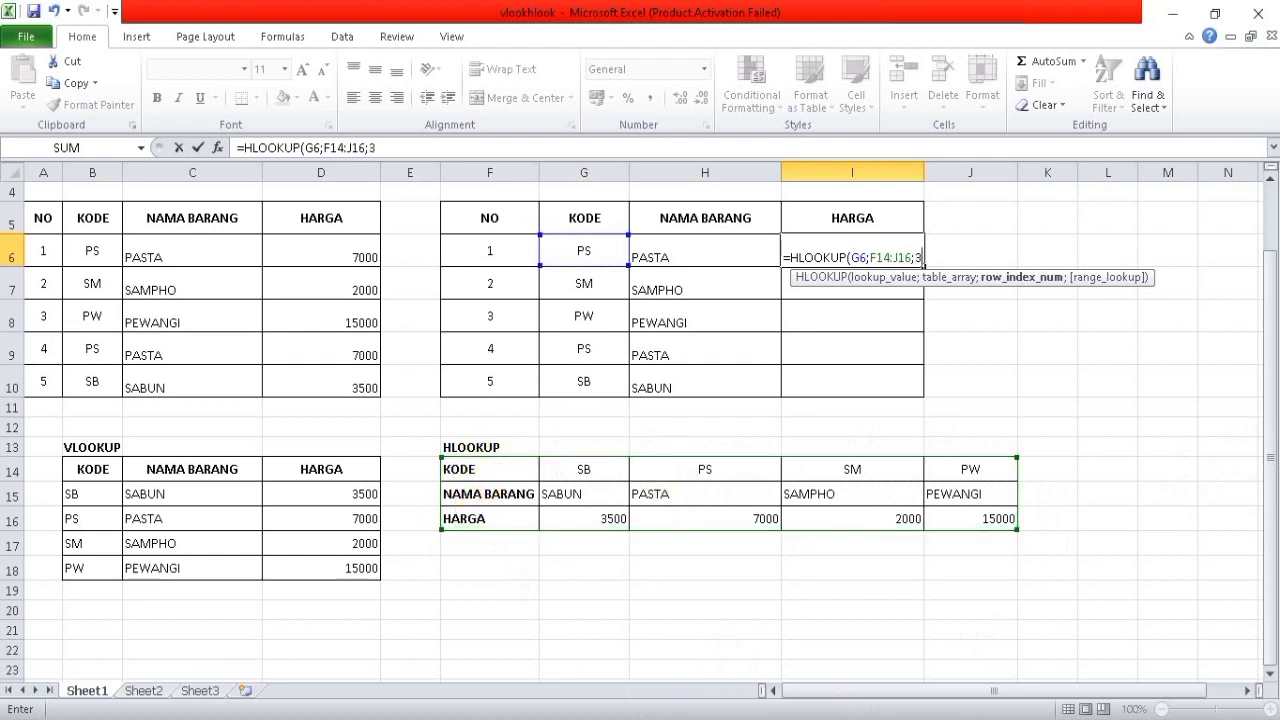
type(";)")
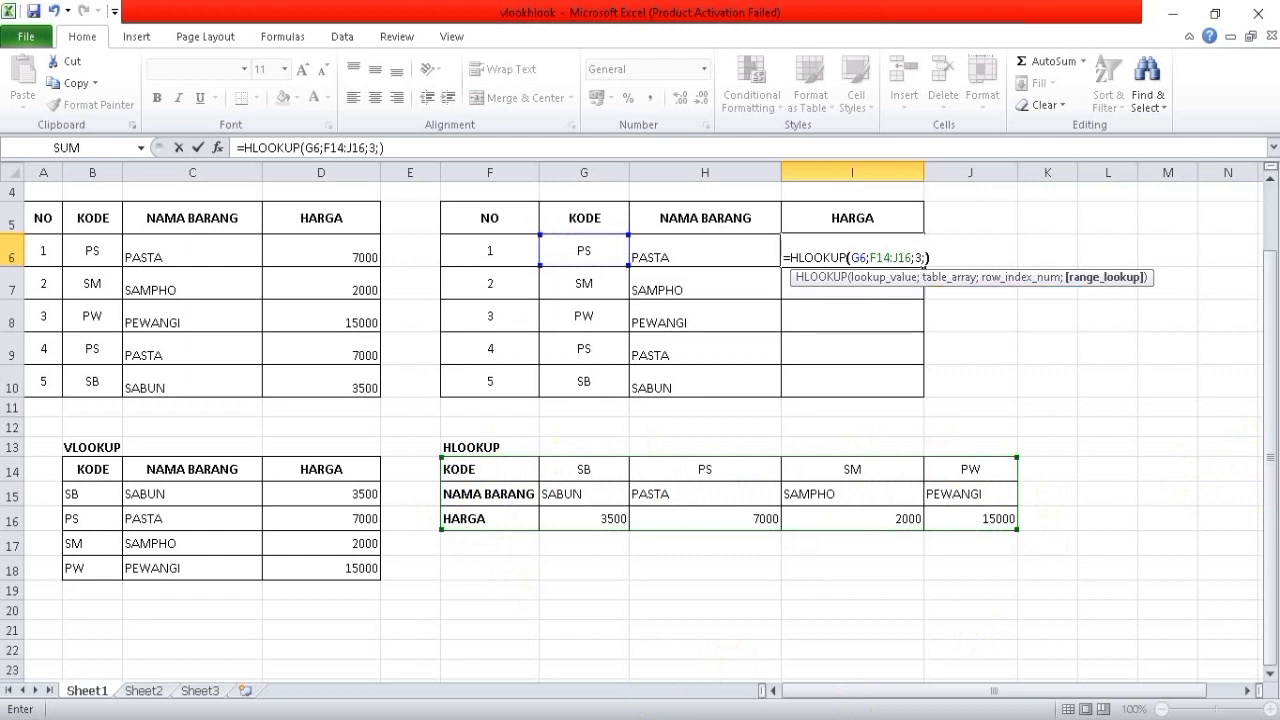
- Make the lookup table range in the I6 formula absolute, giving =HLOOKUP(G6;$F$14:$J$16;3;), and enter the formula
left_click(877, 257)
key("F4")
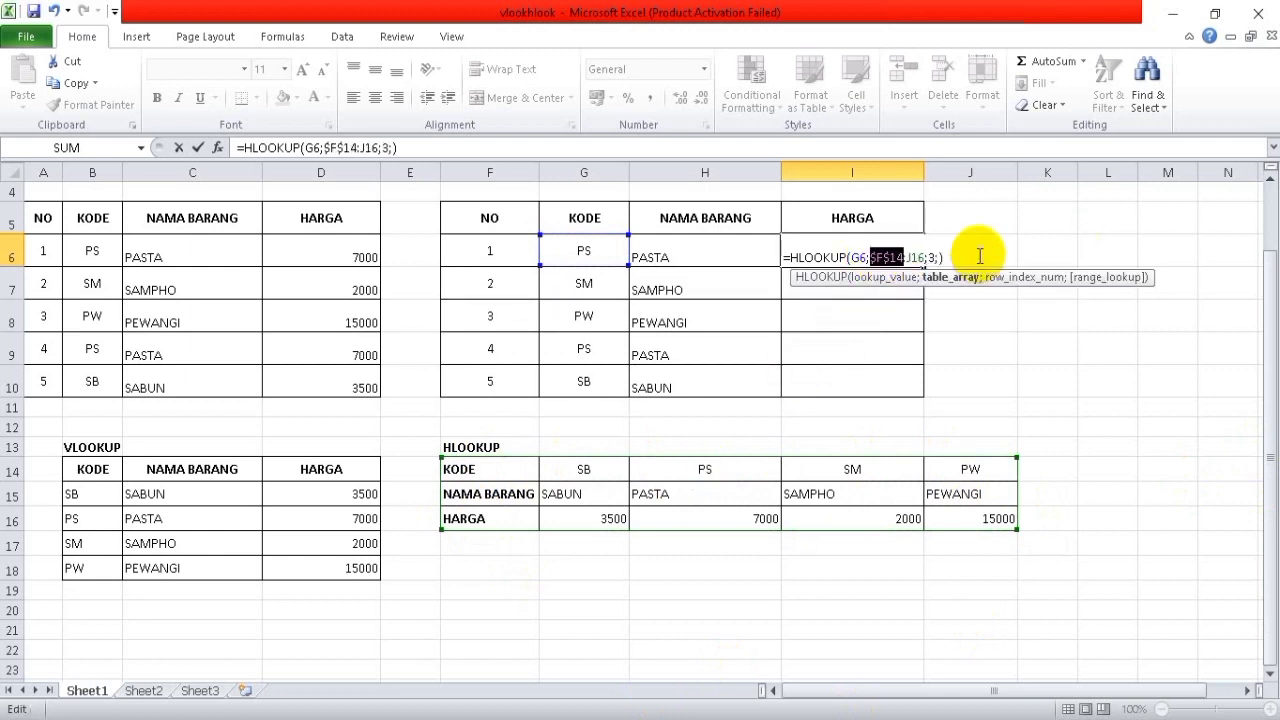
left_click(916, 256)
key("F4")
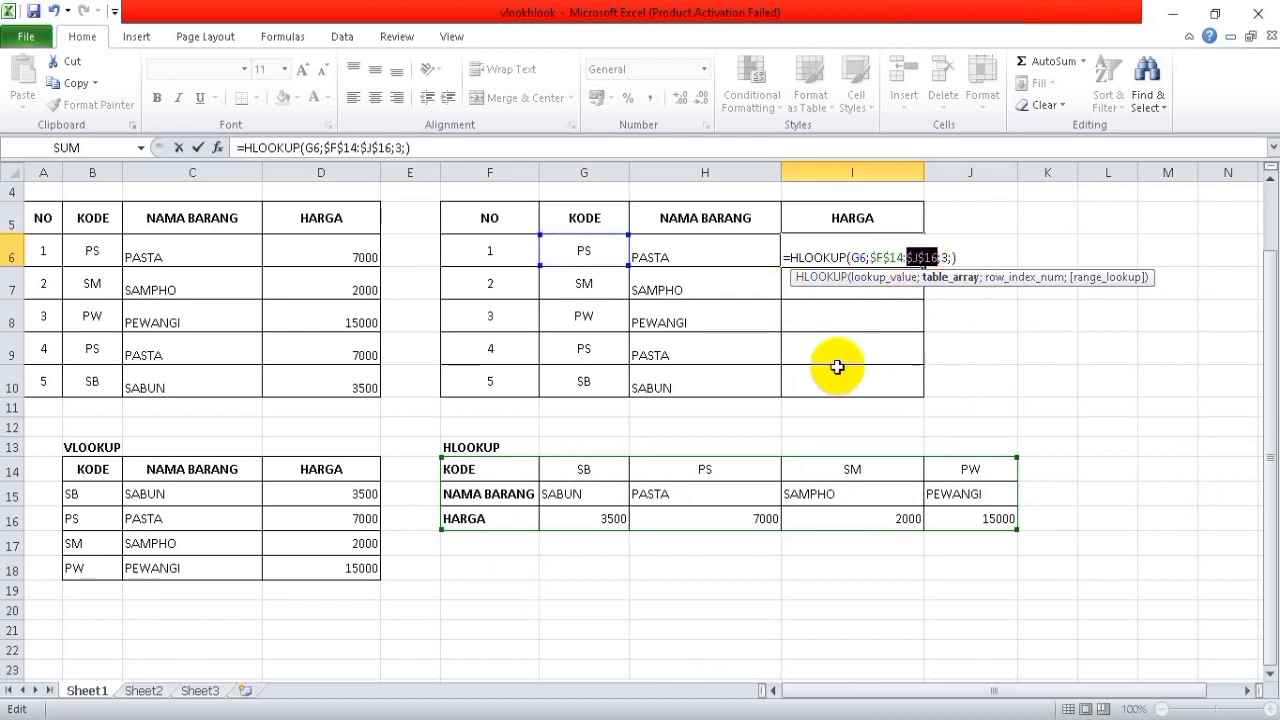
key("Return")
- Fill the prices in I7:I10 by copying the I6 formula down the column, and switch to Sheet3
left_click(858, 252)
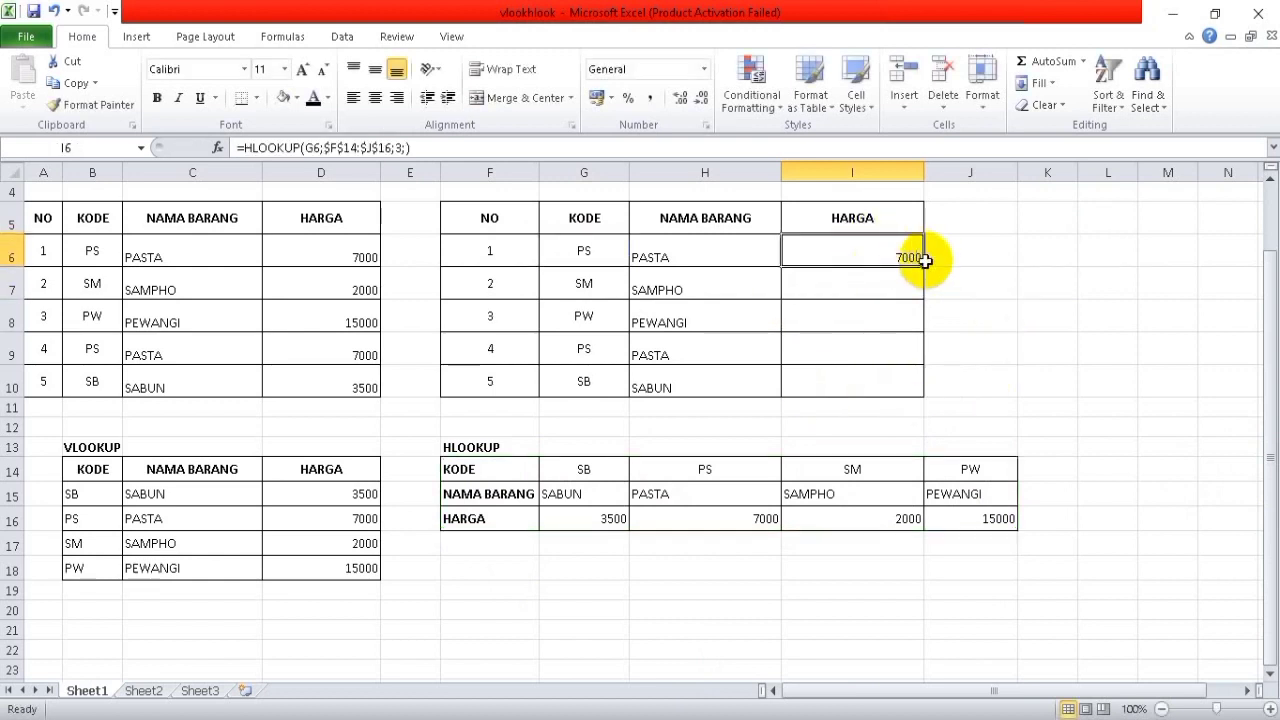
left_click_drag(926, 267, 915, 392)
left_click(985, 314)
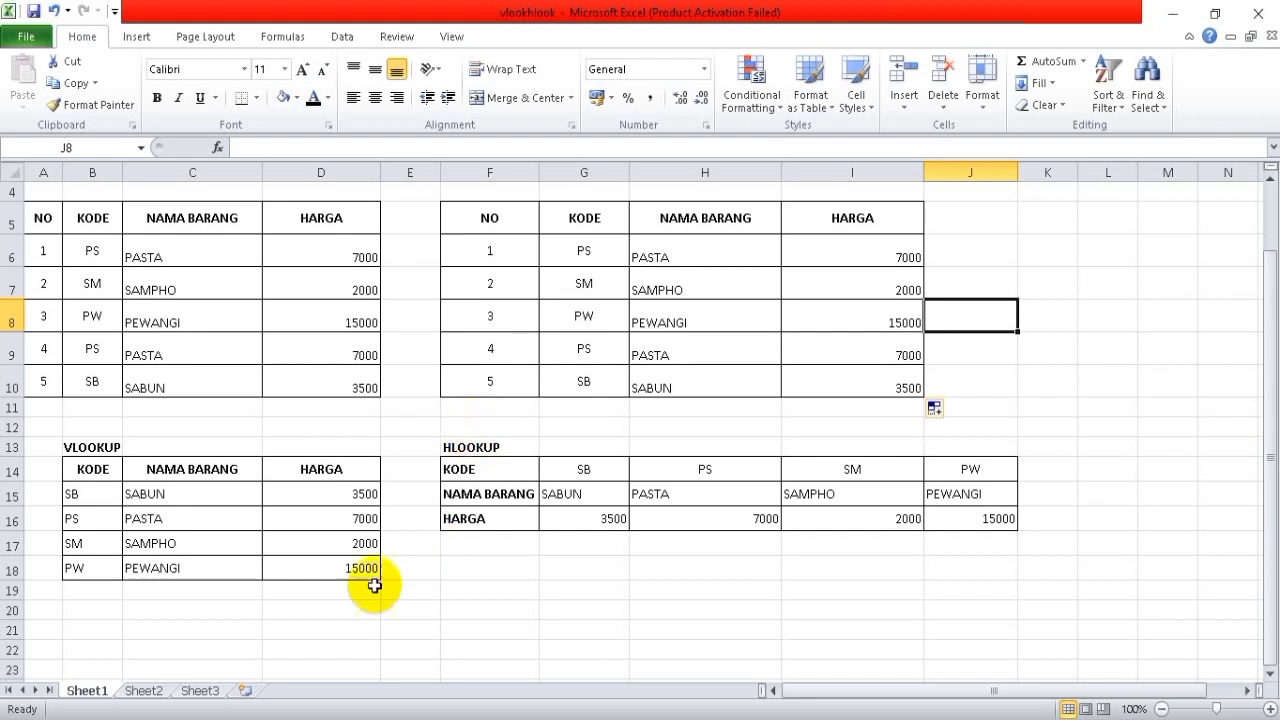
left_click(199, 691)
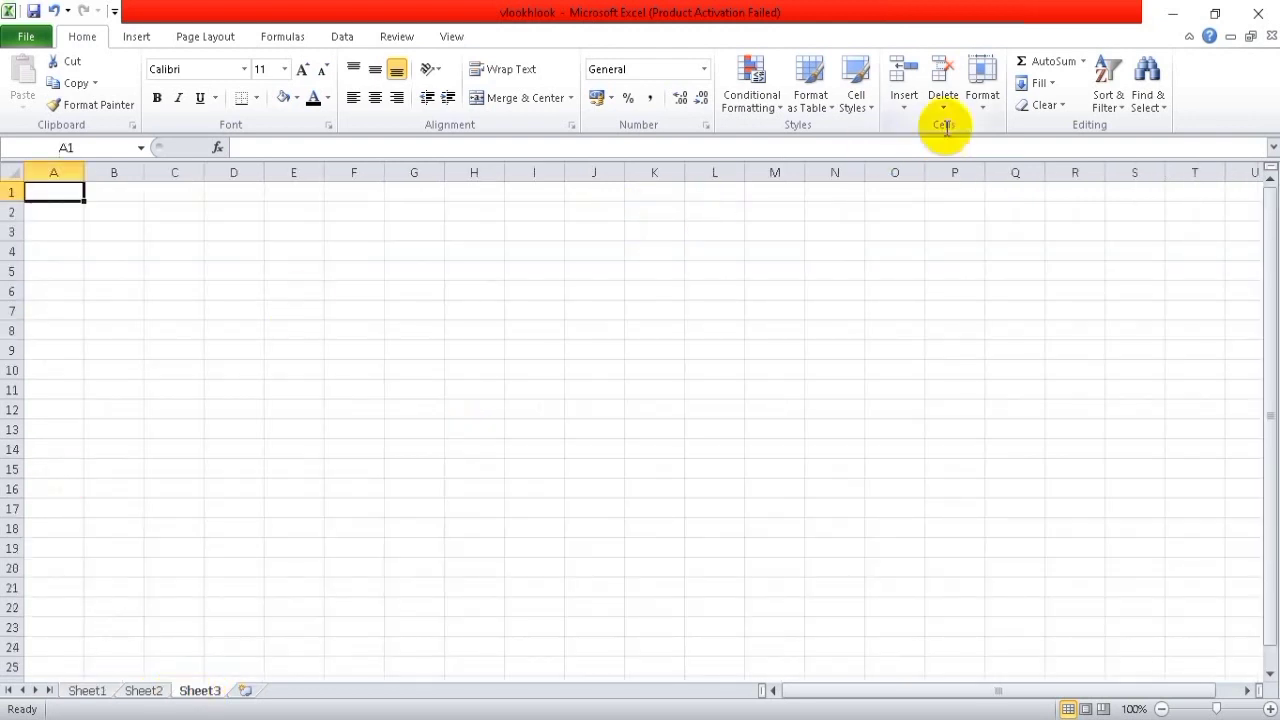